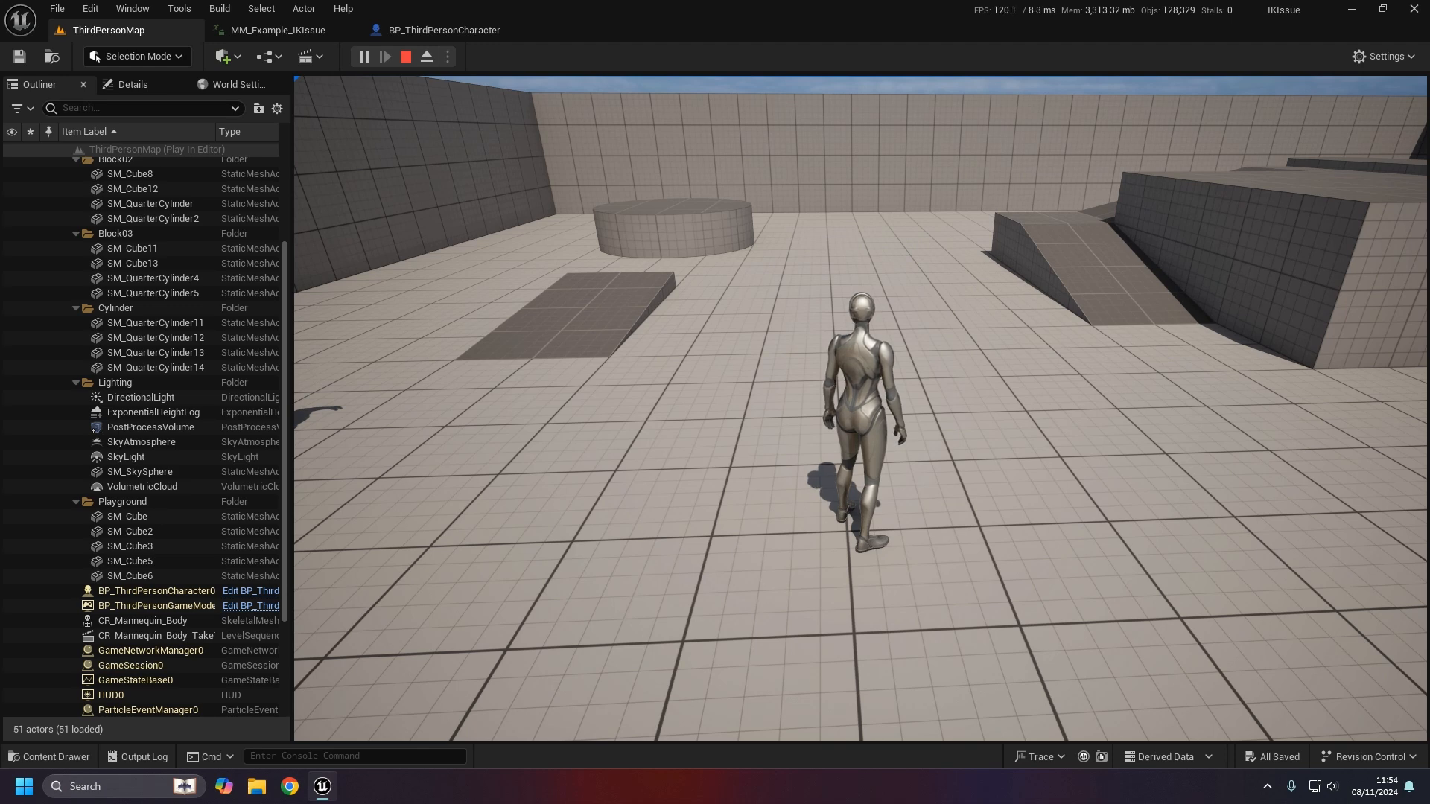
- Walk the character forward in the ThirdPersonMap test play, then end the session
key(w)
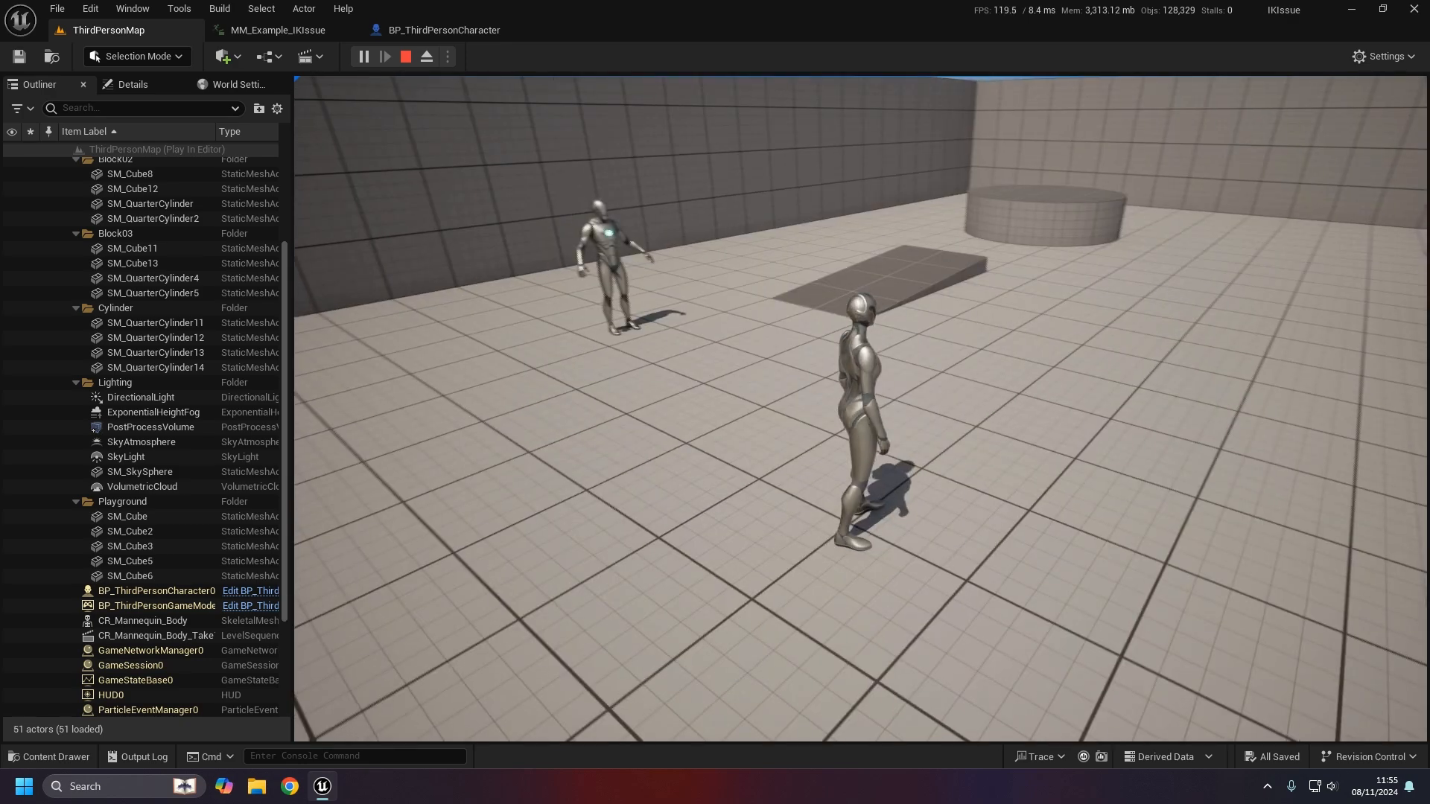
key(Escape)
- Select CR_Mannequin_Body_Take and open its level sequence in Sequencer, scrubbing to frame 18
drag(678, 491, 655, 536)
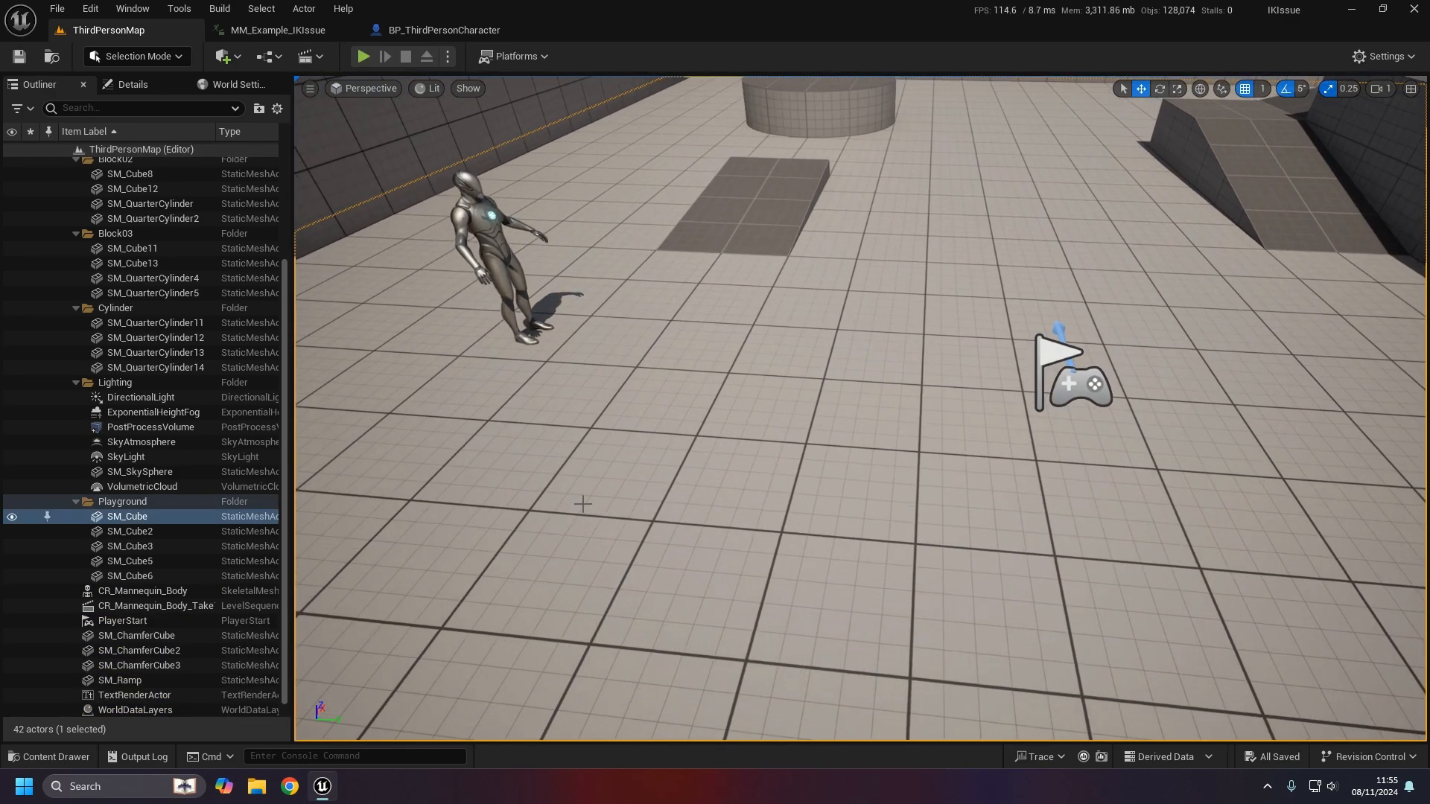
click(492, 253)
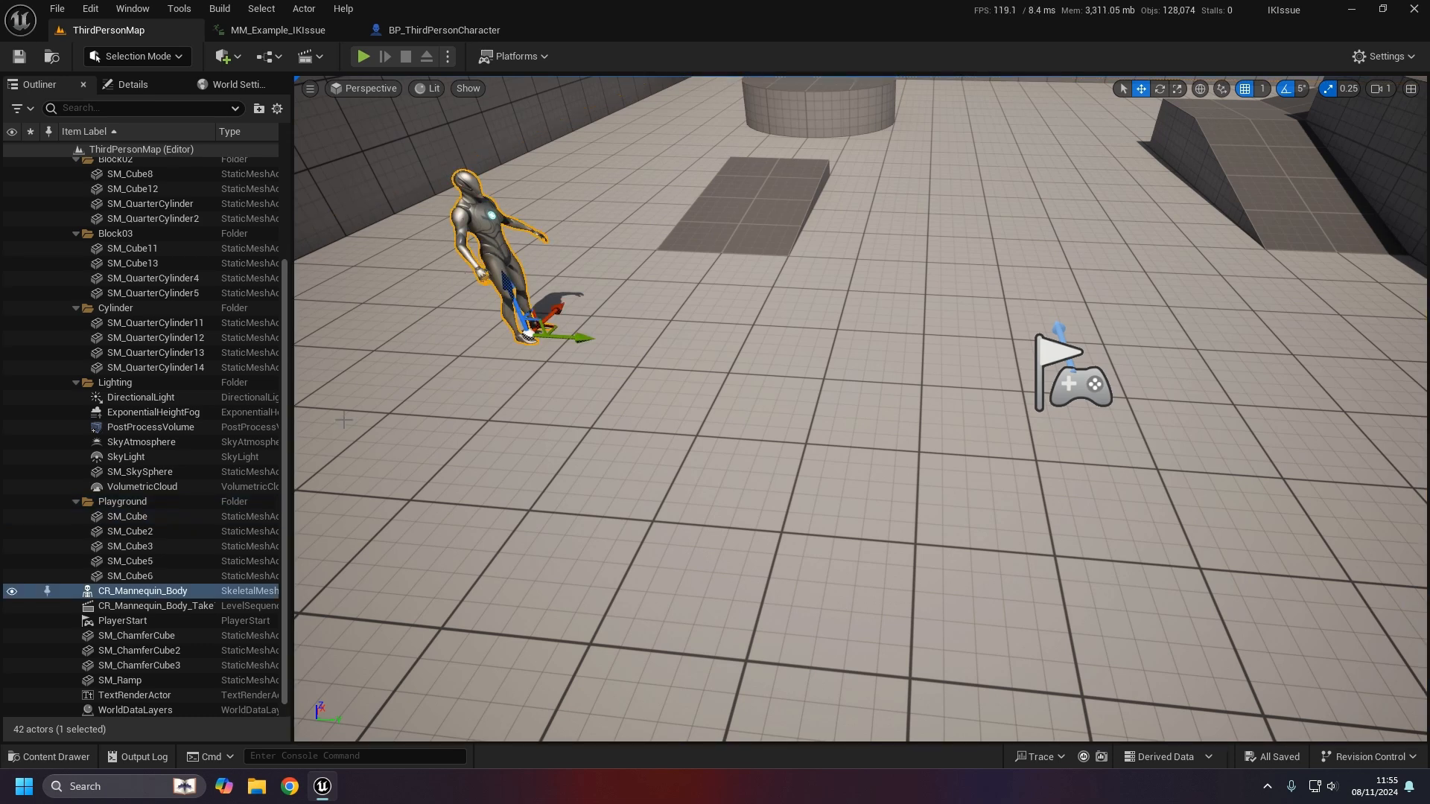
click(188, 608)
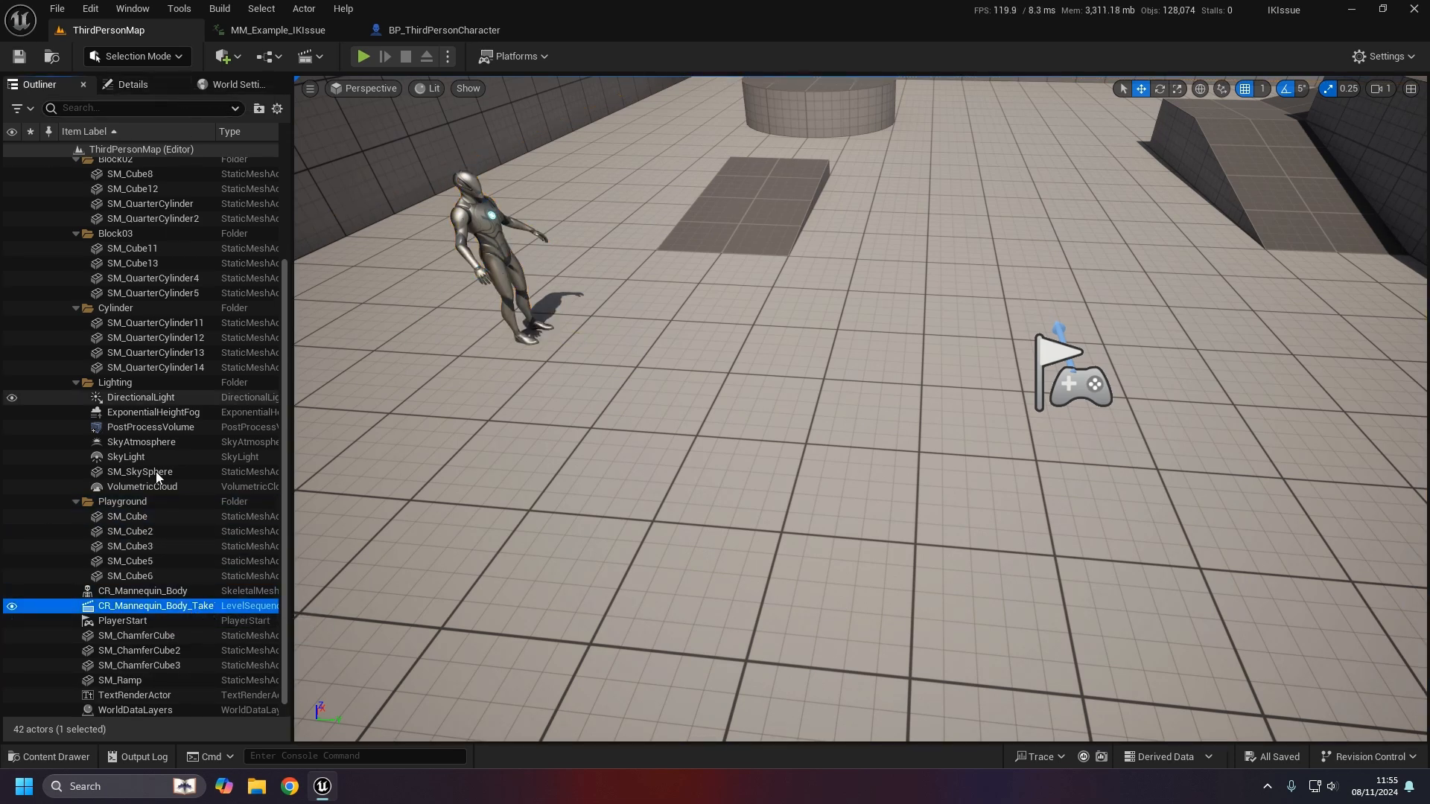
click(132, 84)
click(168, 384)
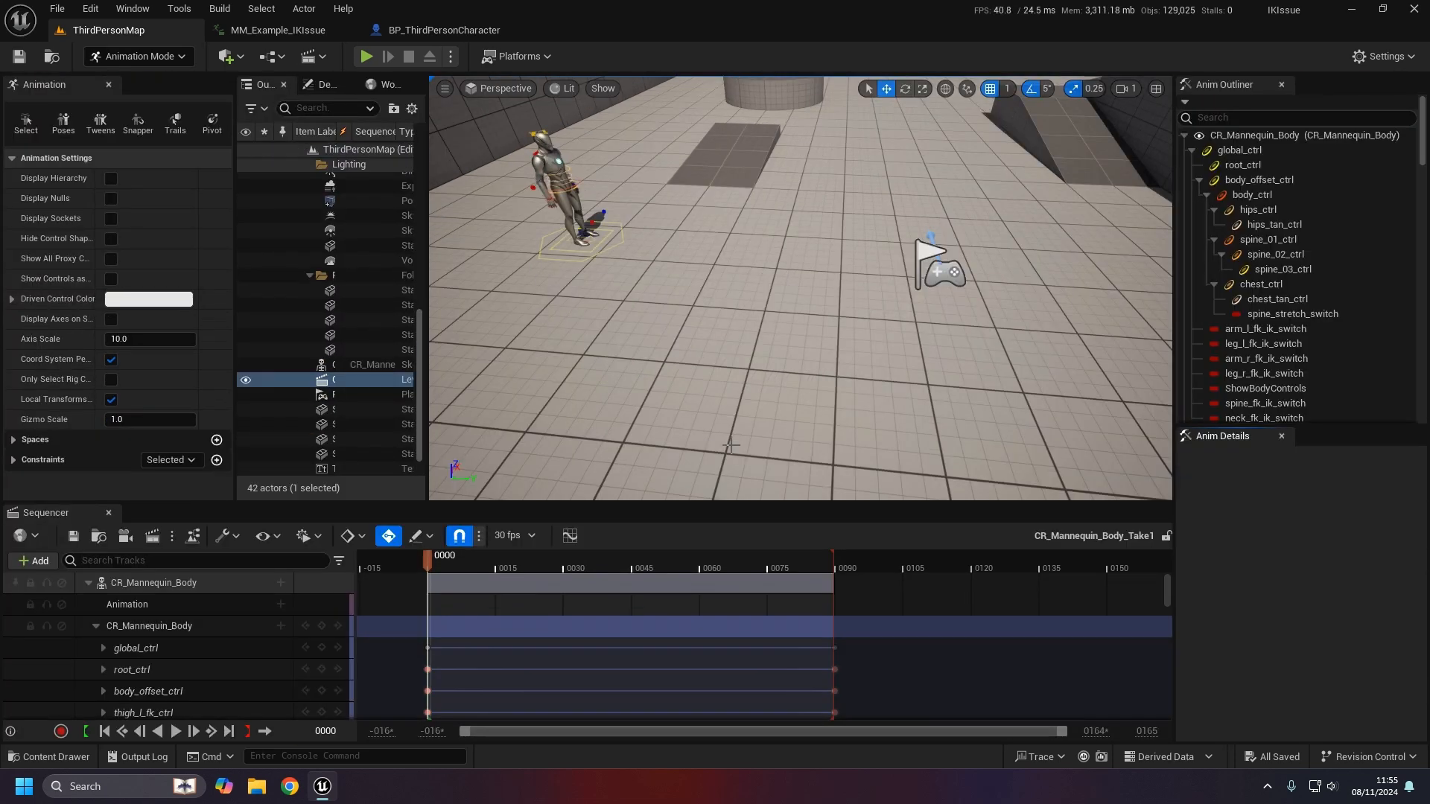
drag(430, 559, 512, 562)
- Select the mannequin's chest_tan_ctrl control and frame it in the viewport
right_drag(661, 370, 607, 344)
drag(661, 370, 663, 499)
click(740, 255)
click(700, 215)
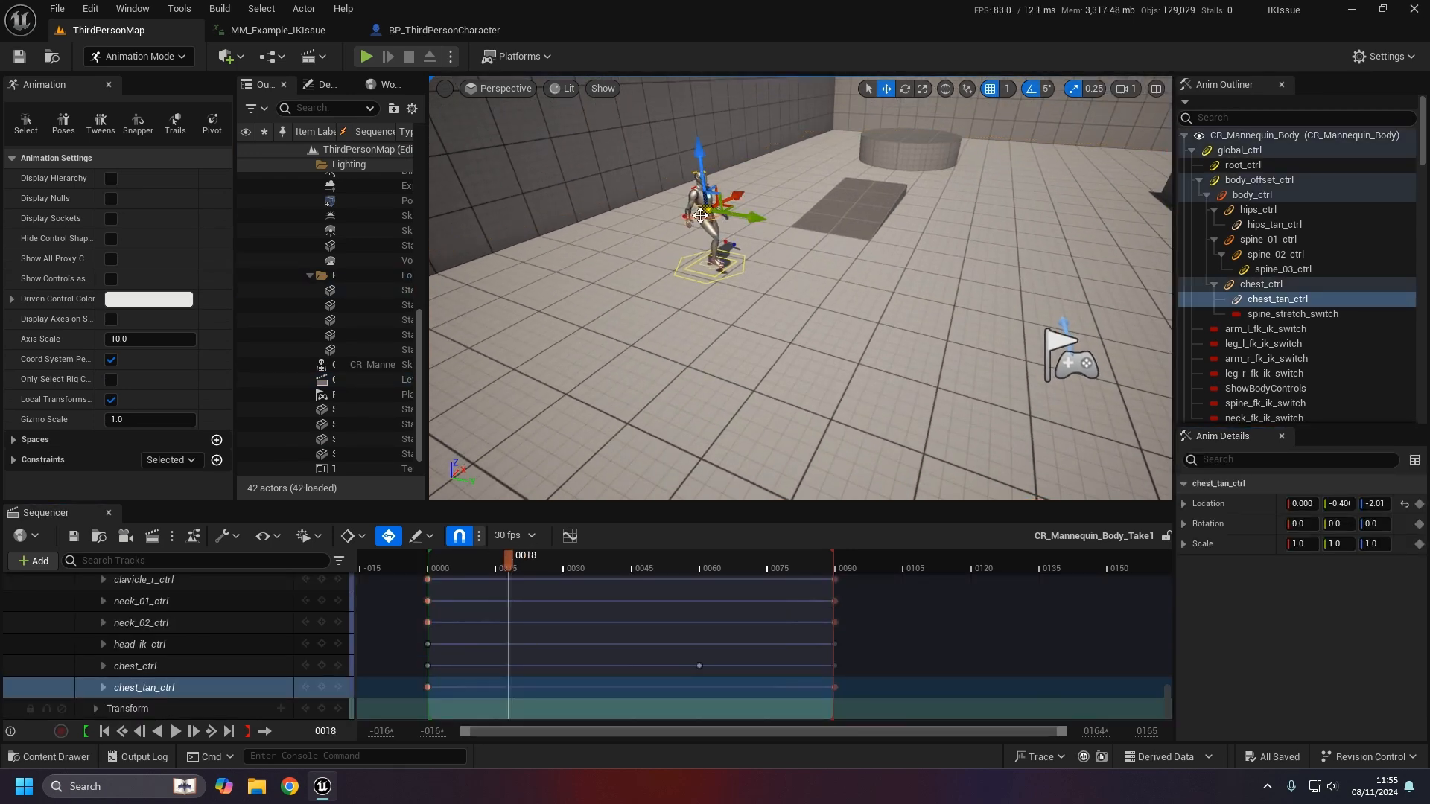
key(f)
scroll(720, 231, down, 8)
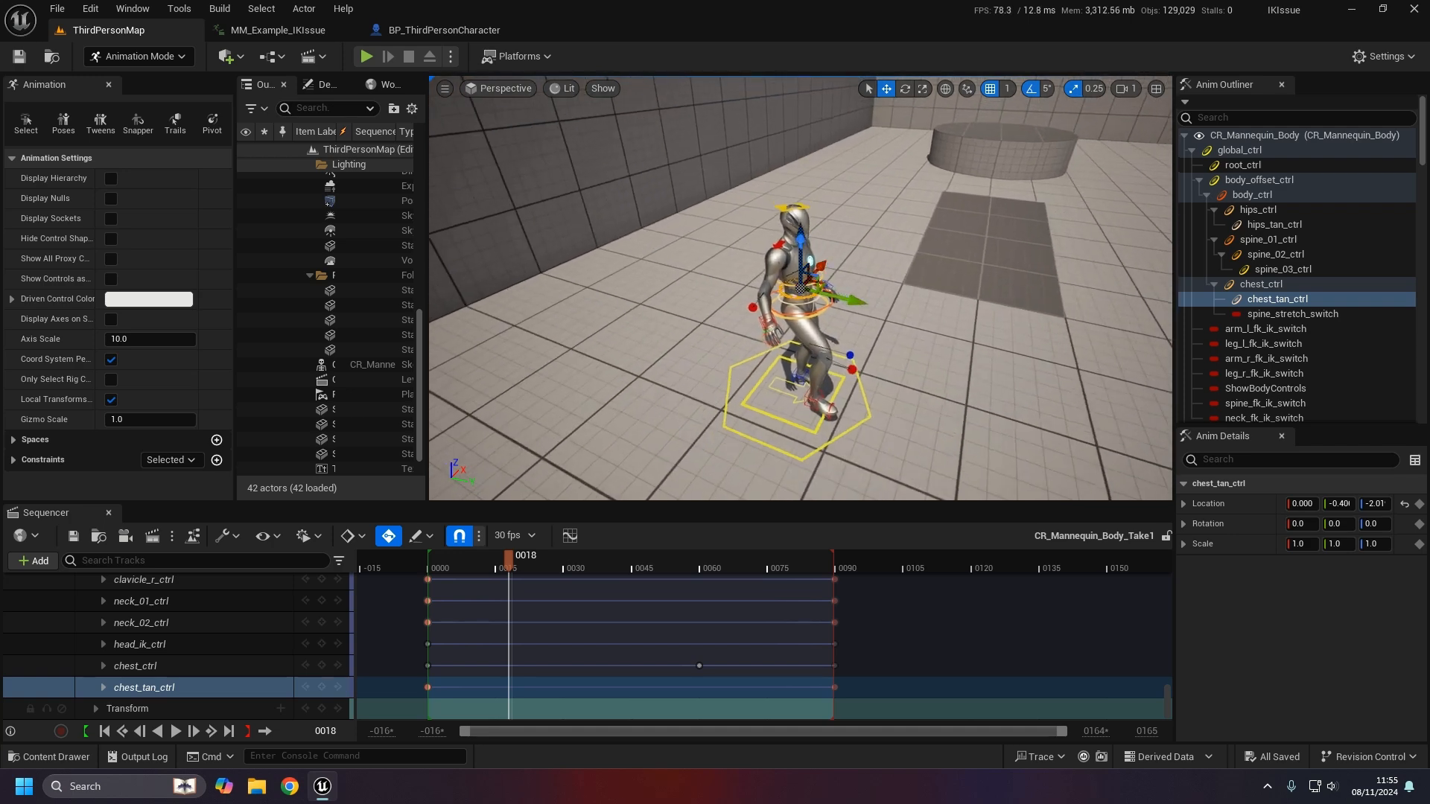
alt+drag(720, 231, 633, 205)
- Scrub and play back the take's animation, leaving the playhead near frame 30
drag(572, 560, 423, 564)
key(space)
alt+drag(871, 285, 722, 265)
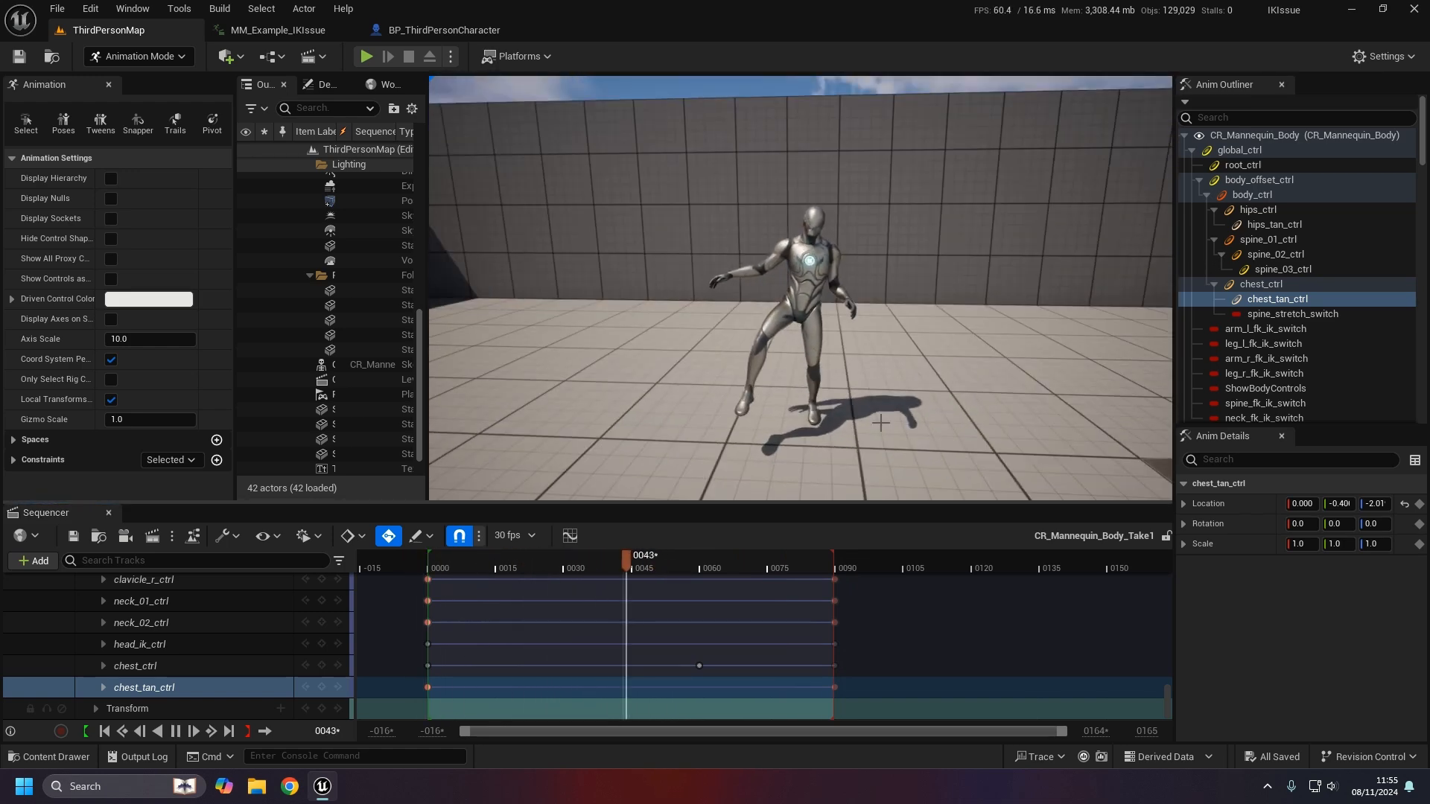
drag(606, 555, 563, 566)
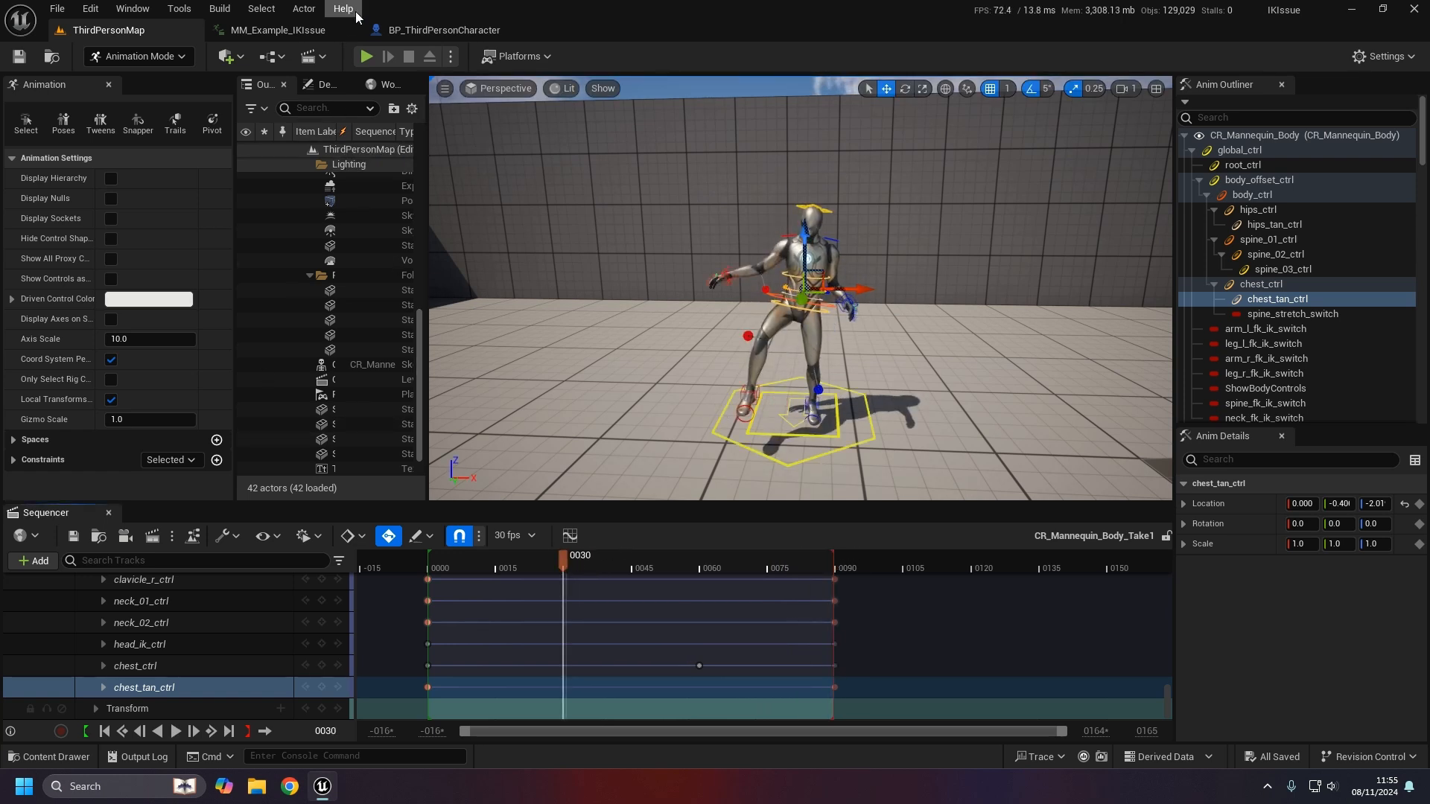
- Start a new test play, close the take's Sequencer, walk the character around, then stop
click(375, 66)
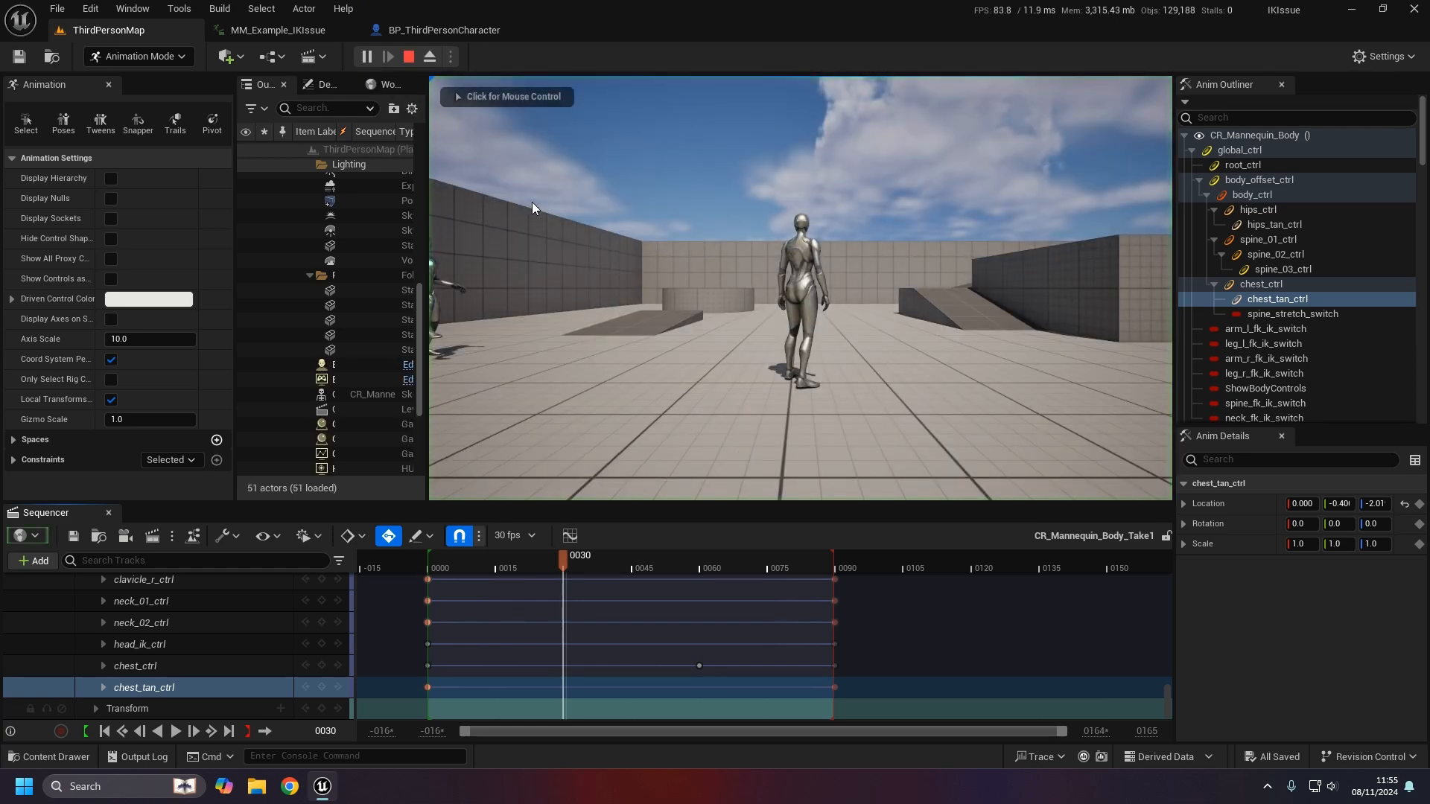
click(109, 513)
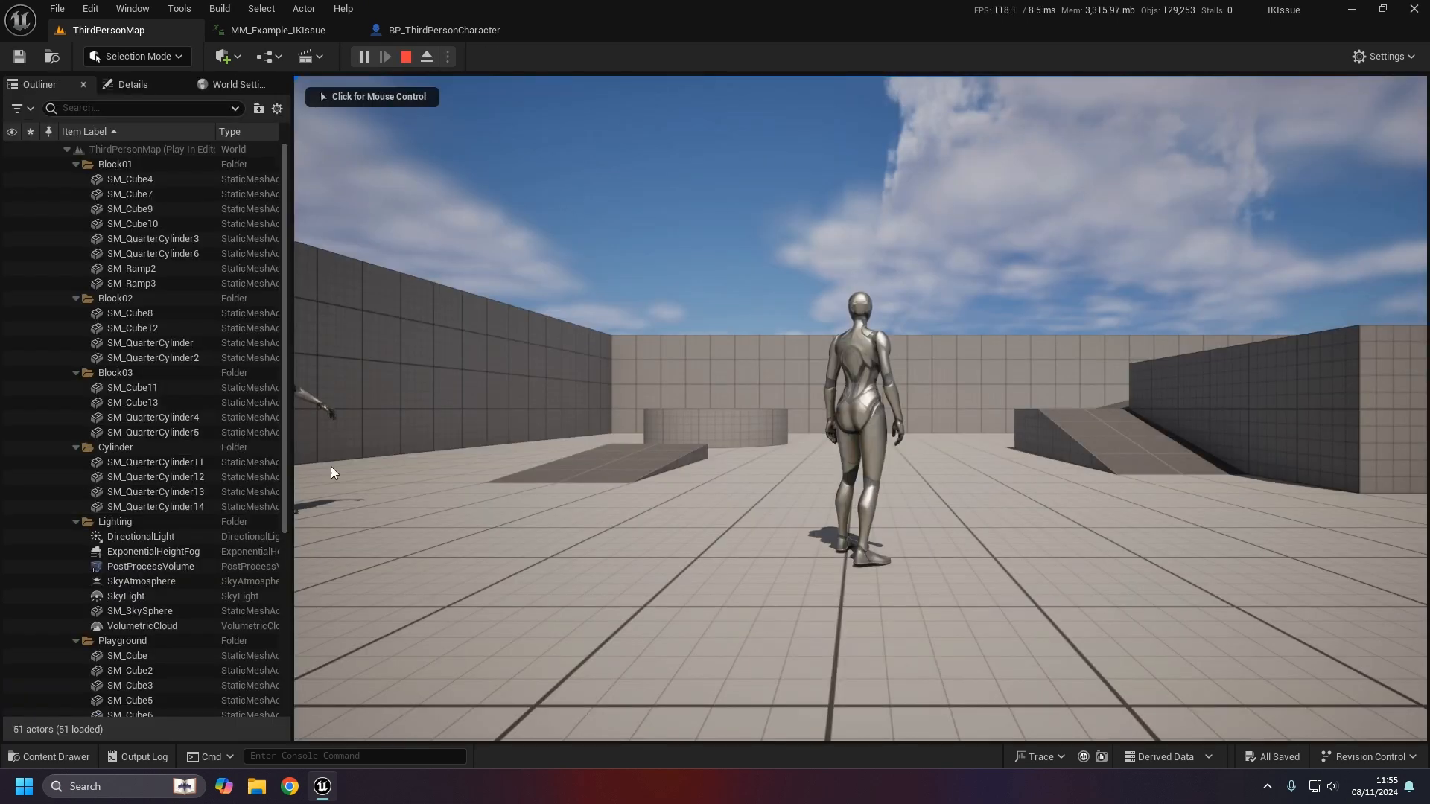
key(d)
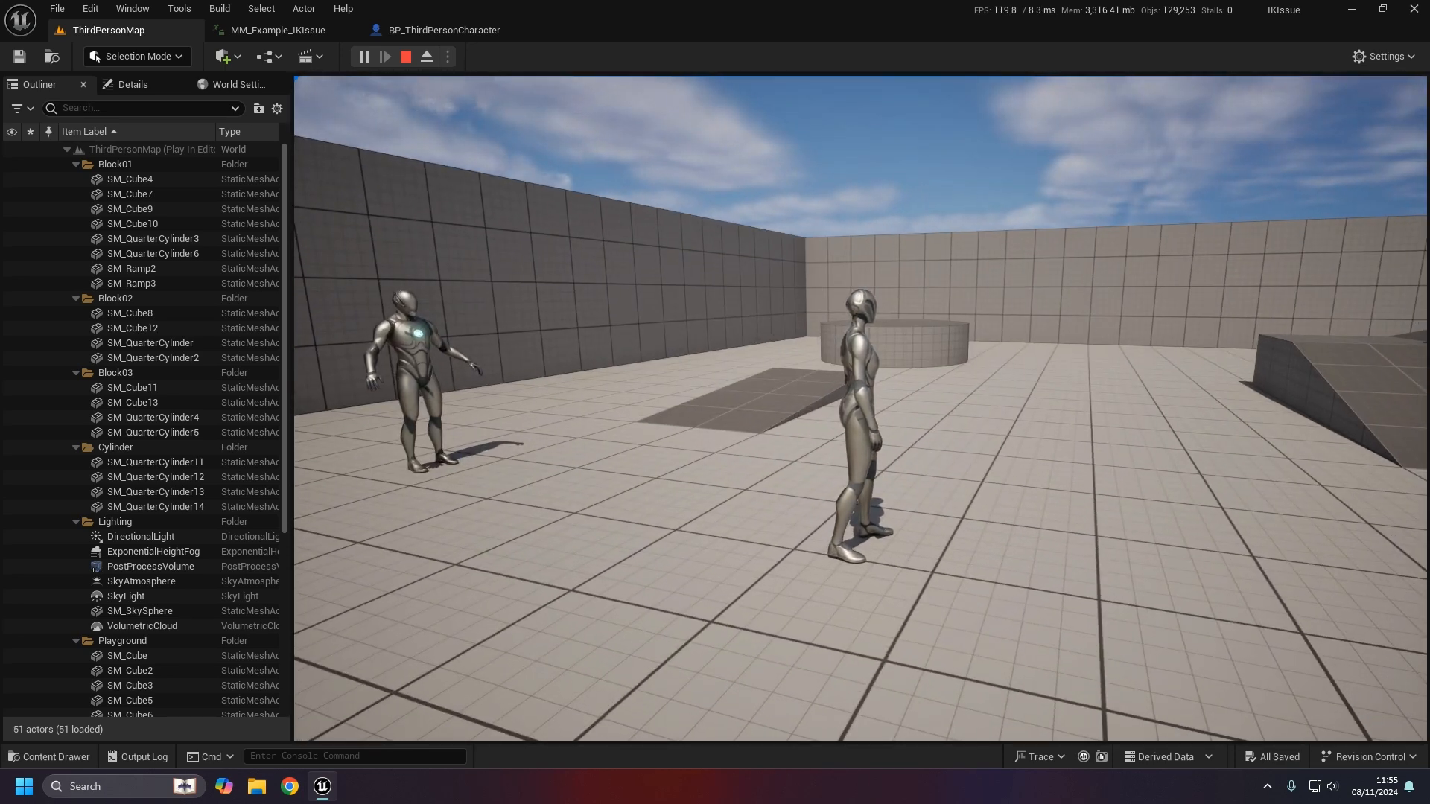
key(Escape)
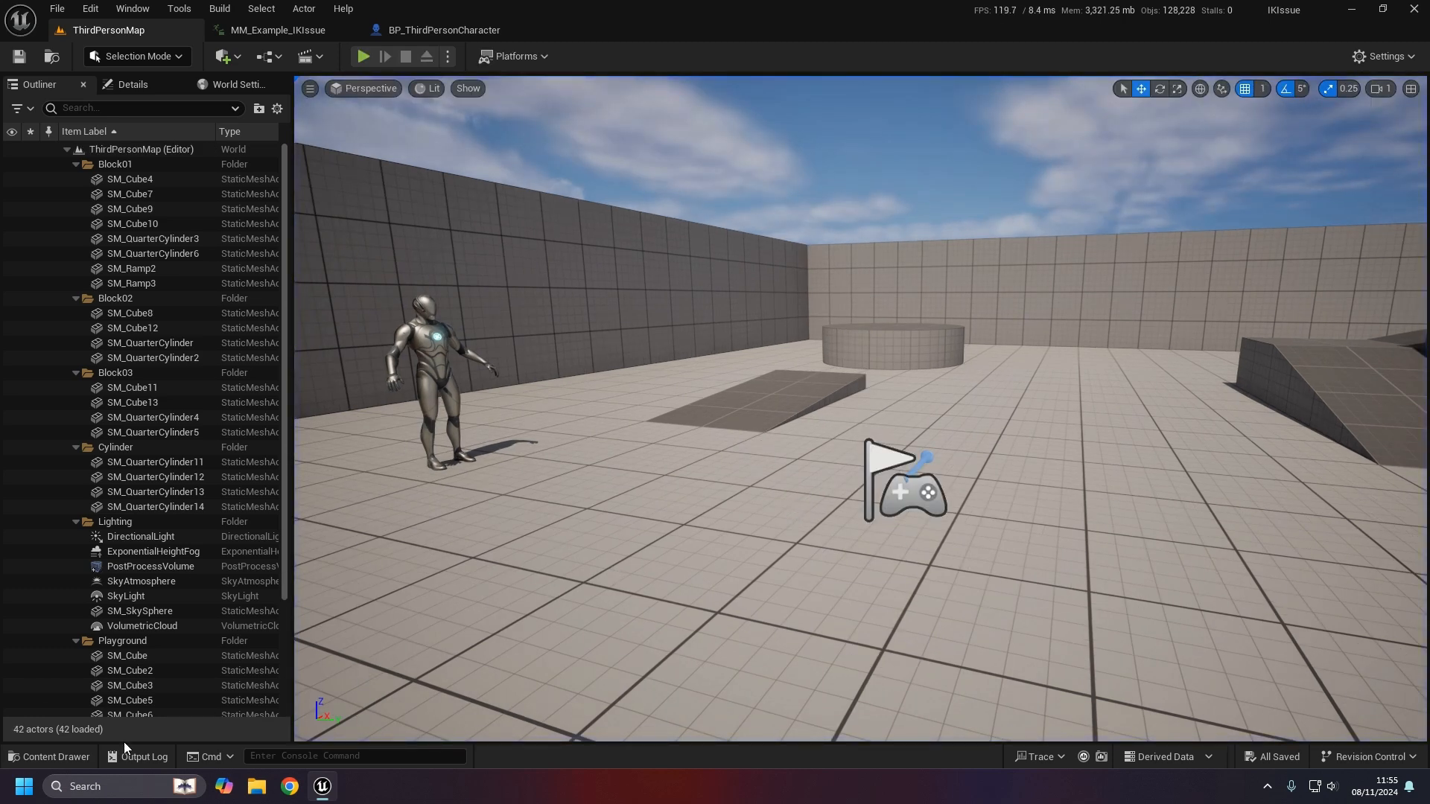
- From BP_ThirdPersonCharacter's Play Anim Montage, open MM_Example_IKIssue_Montage and its MM_Example_IKIssue animation
click(427, 29)
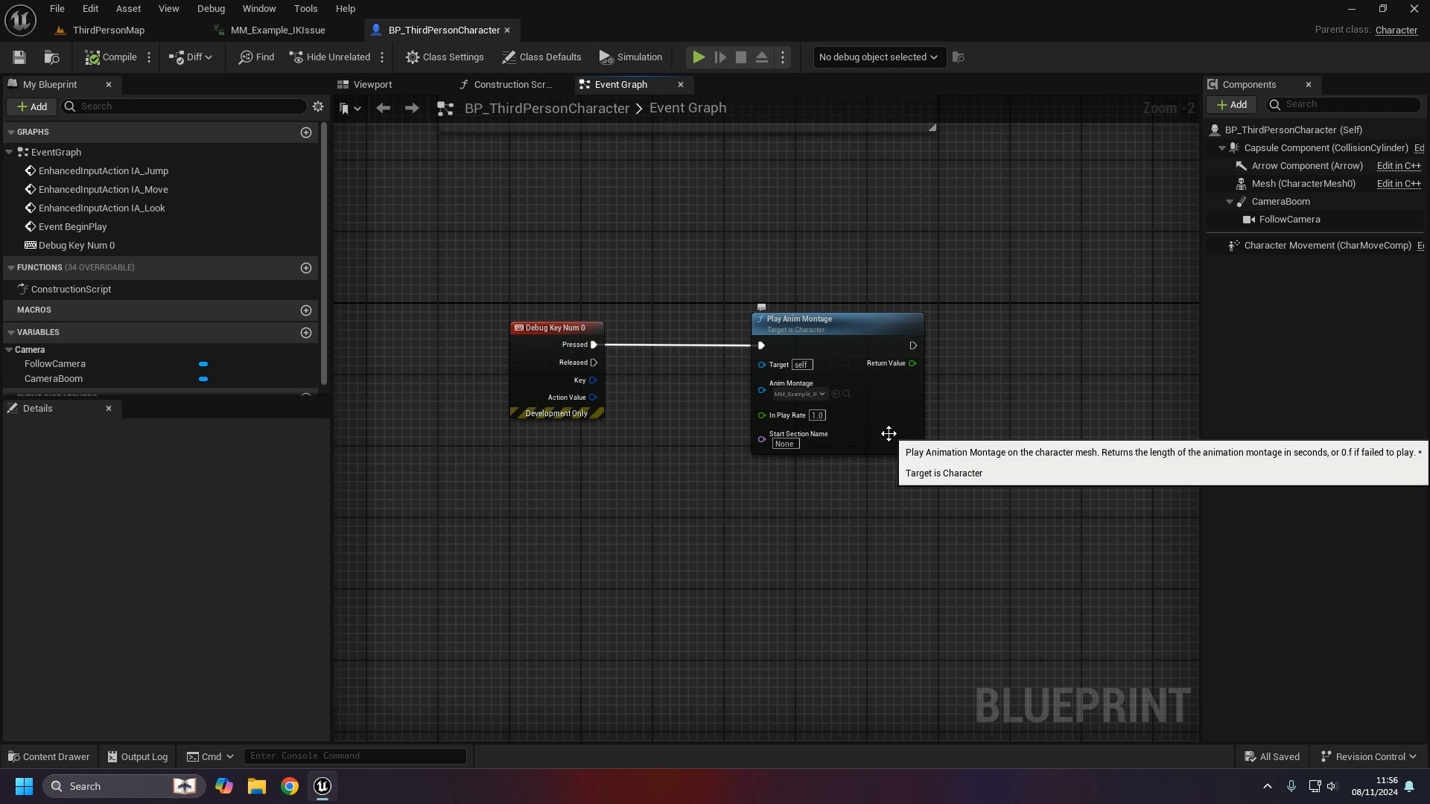
click(848, 393)
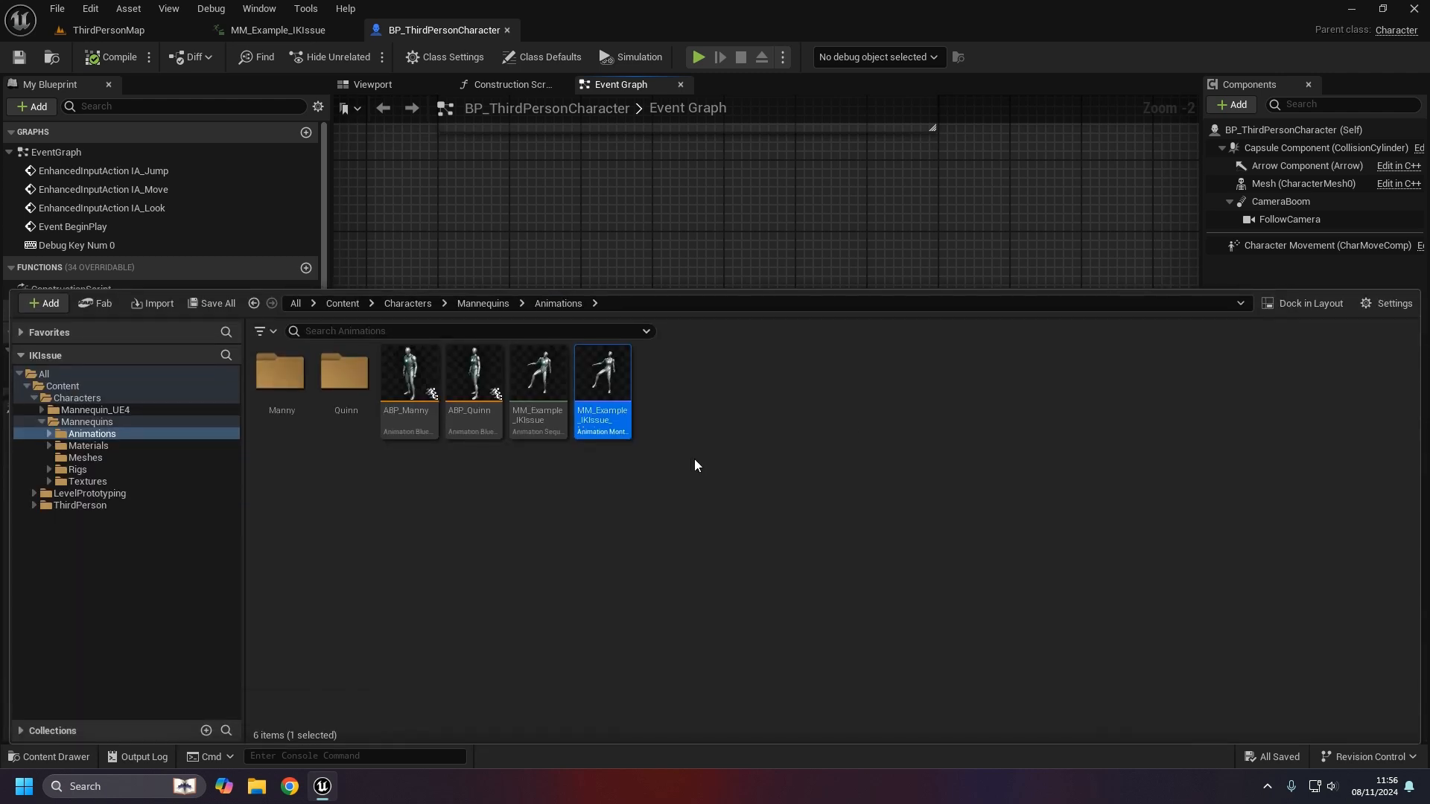
double_click(607, 432)
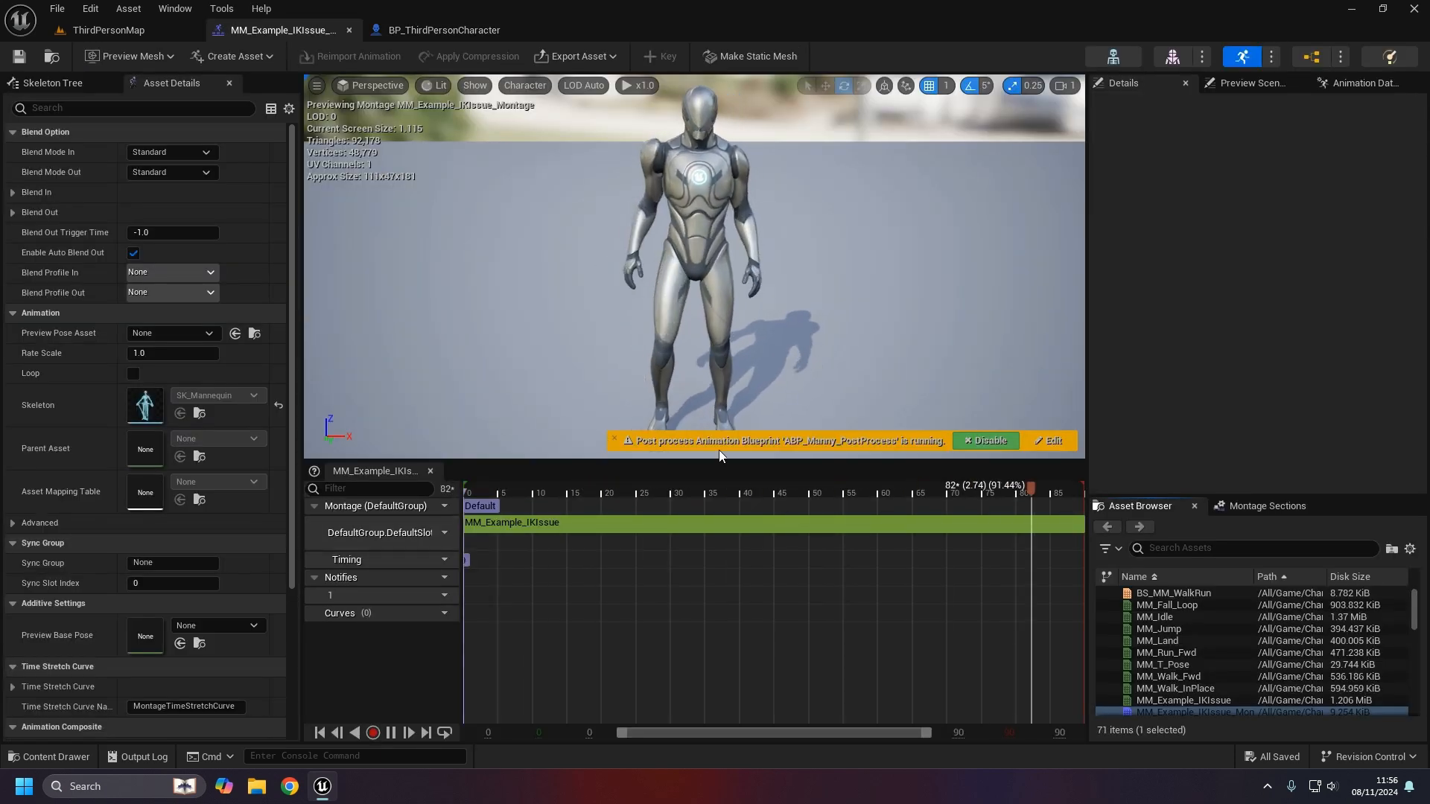
double_click(713, 530)
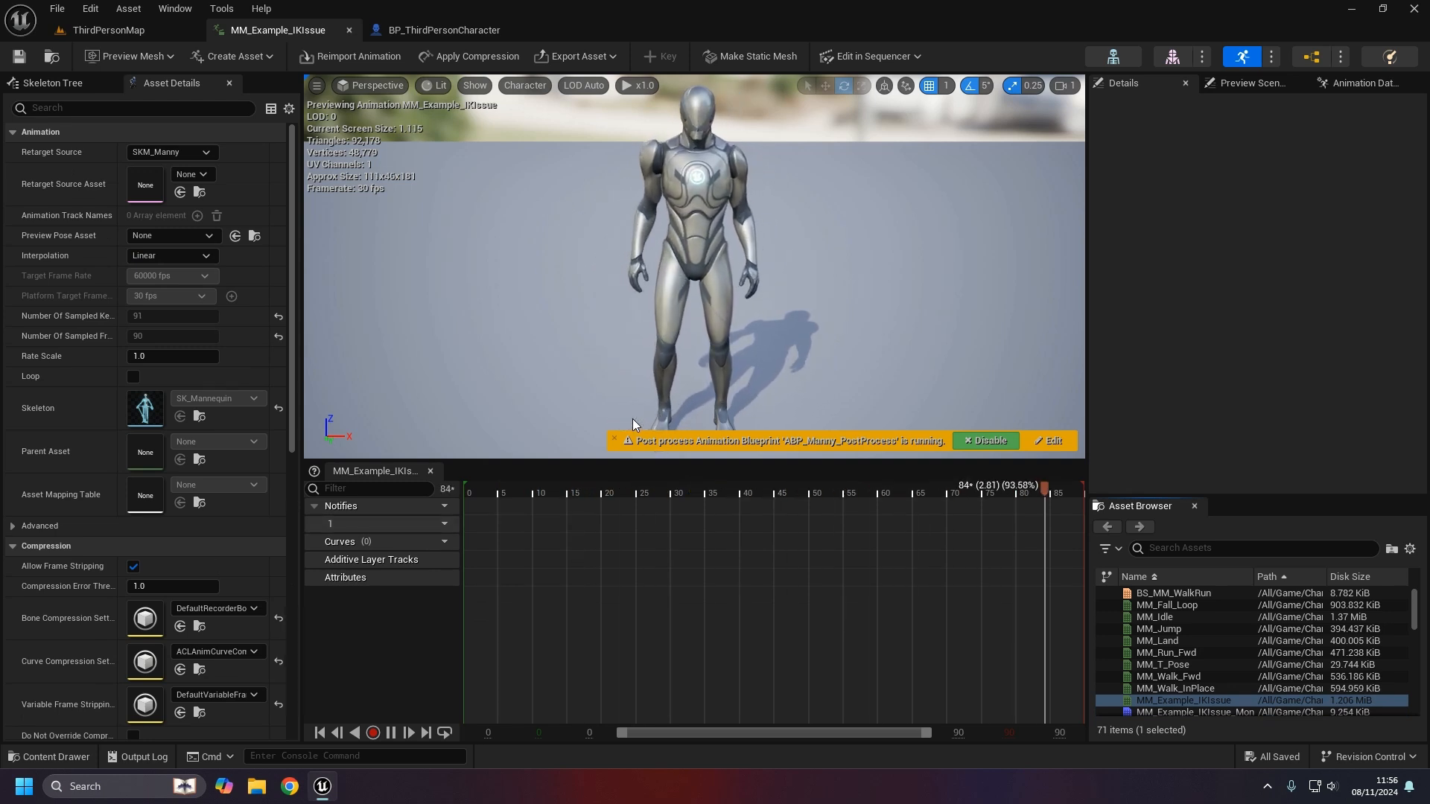
right_drag(775, 341, 775, 372)
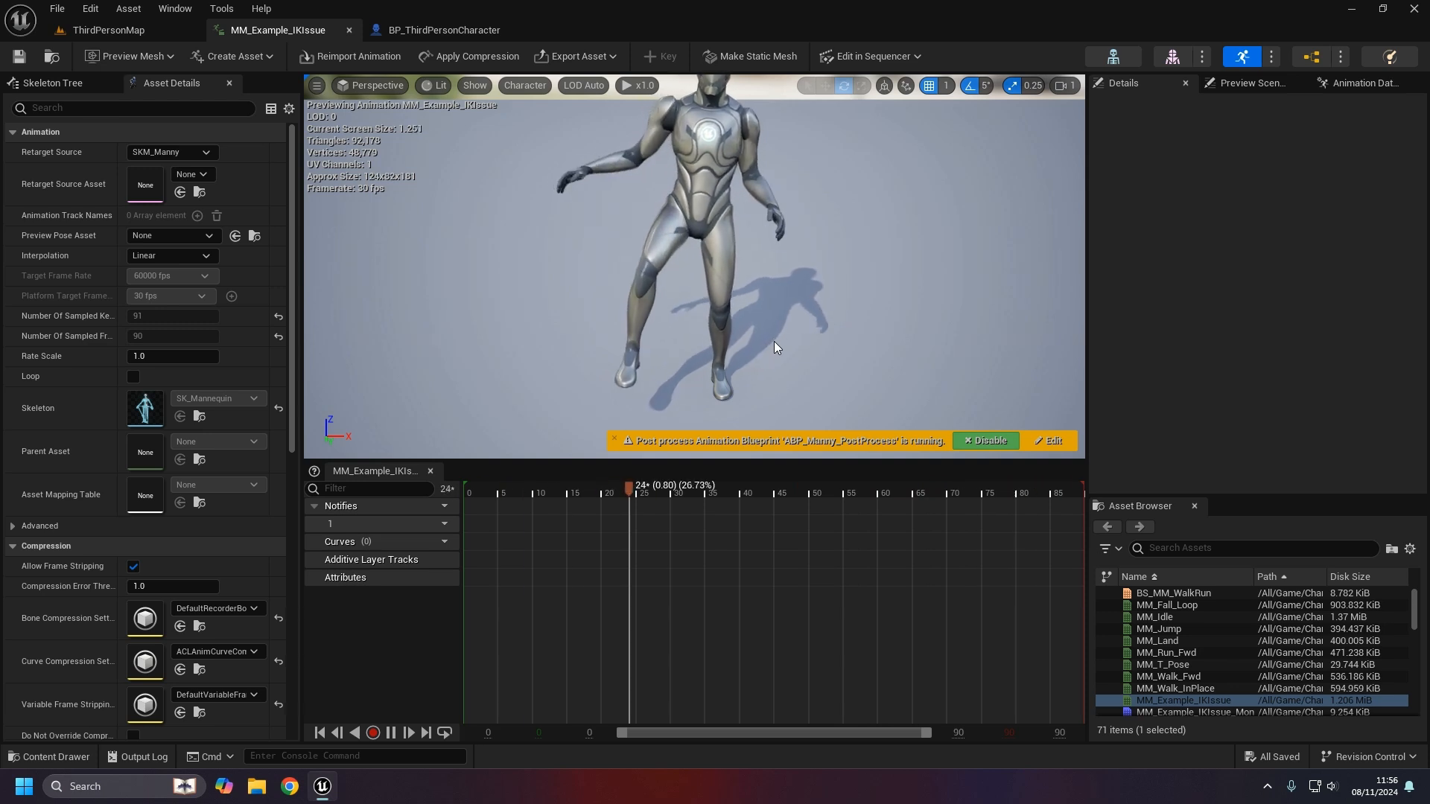
click(50, 756)
click(402, 706)
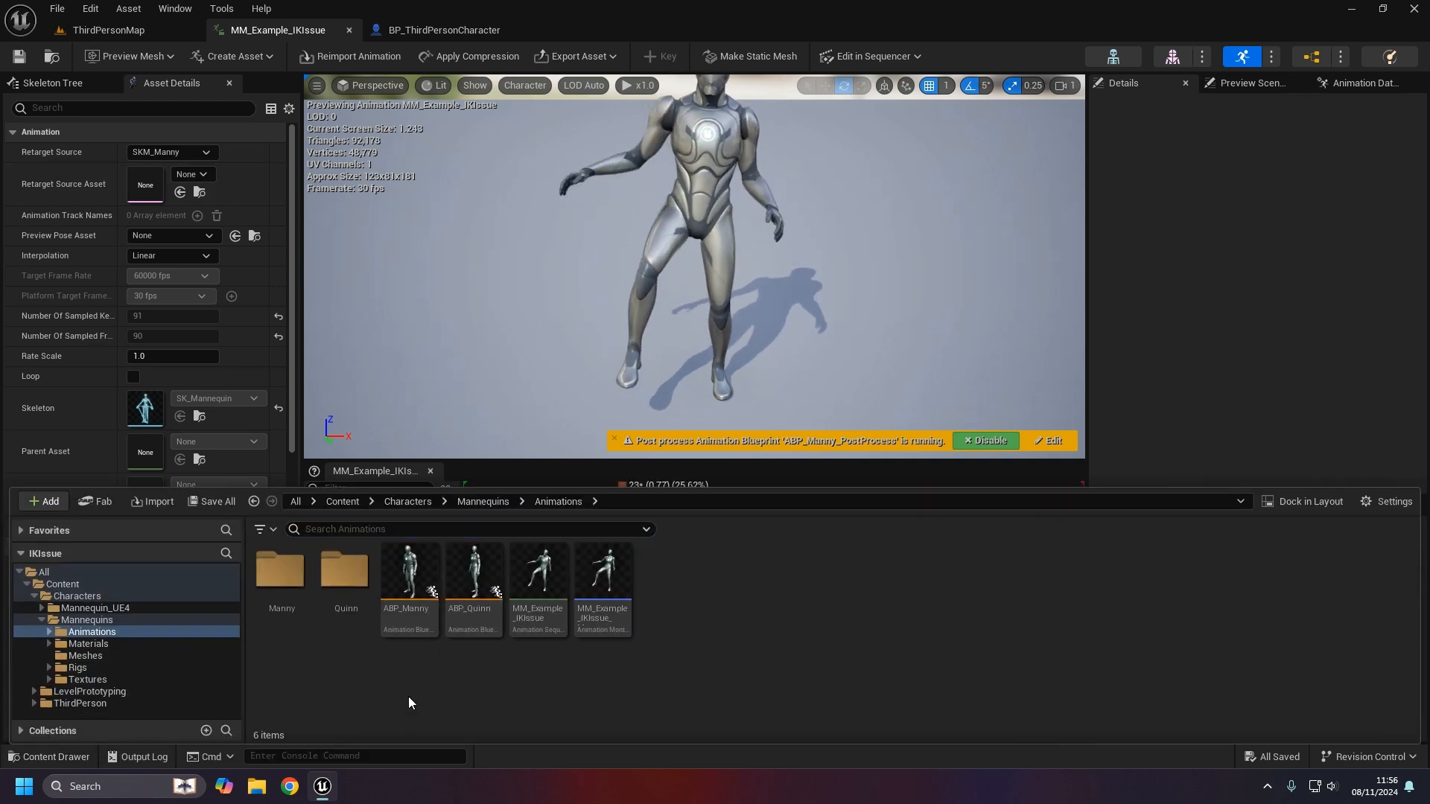
- Open ABP_Manny's AnimGraph
double_click(408, 610)
click(57, 601)
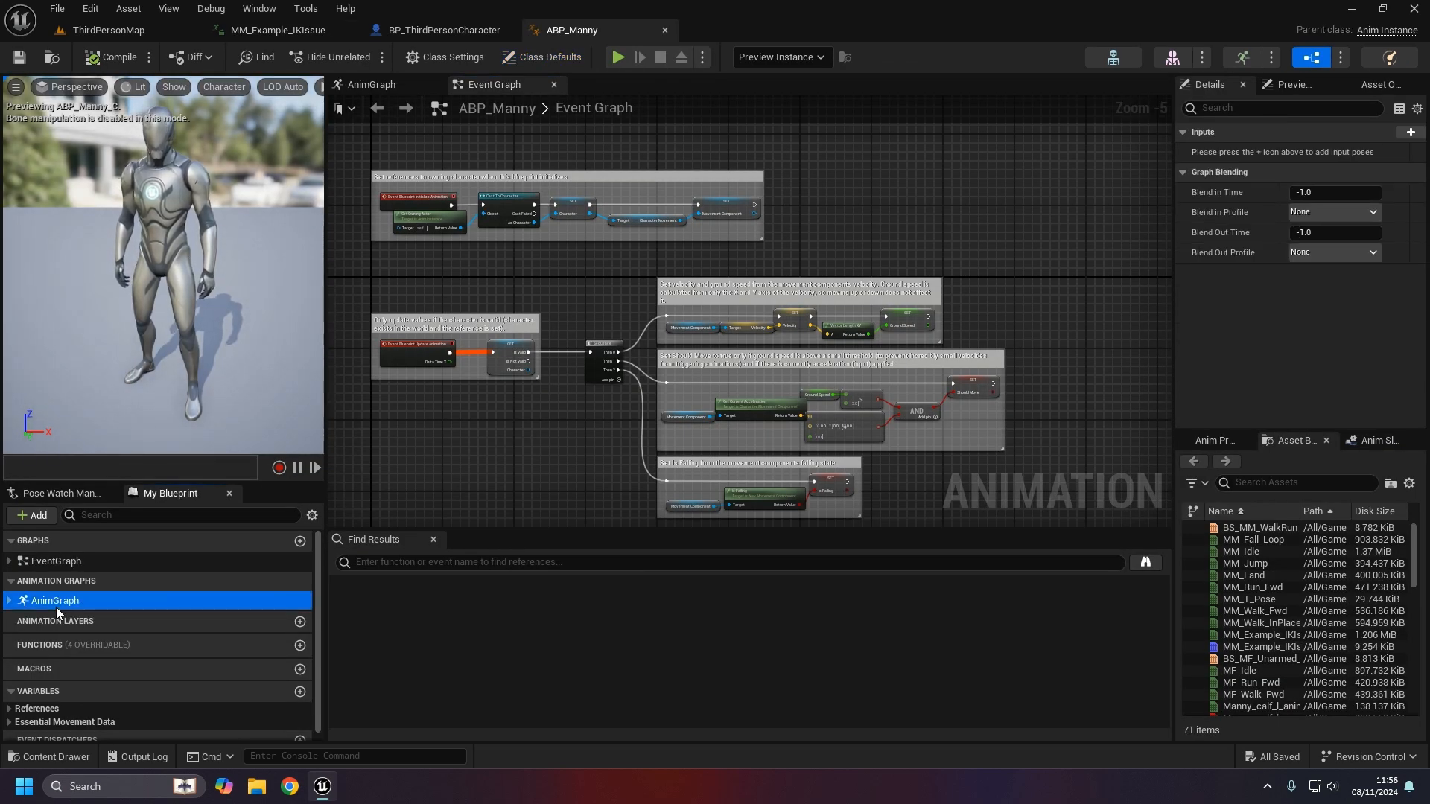
double_click(64, 600)
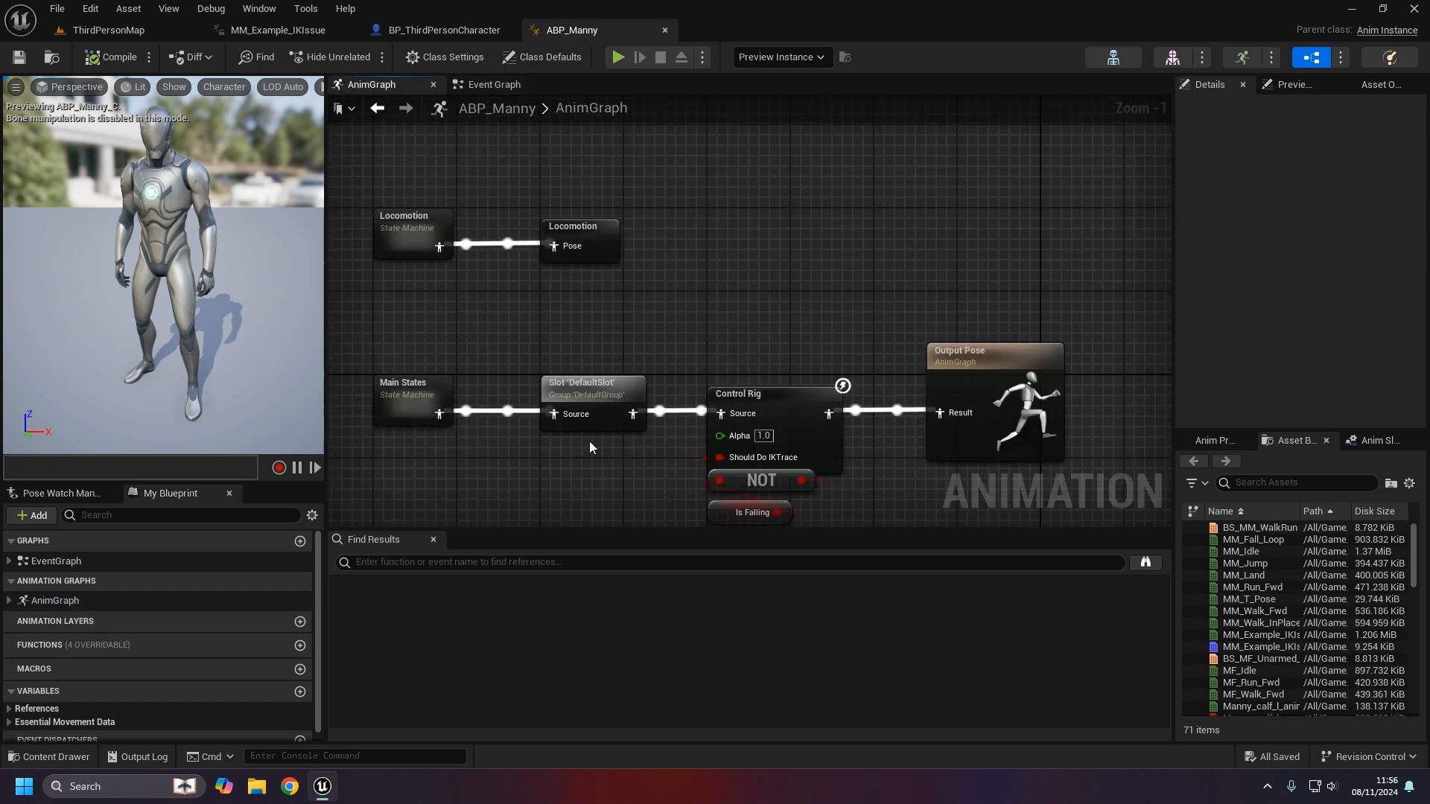
- Wire the Slot pose directly into Output Pose Result, move Control Rig aside, then compile and save
drag(810, 450, 761, 249)
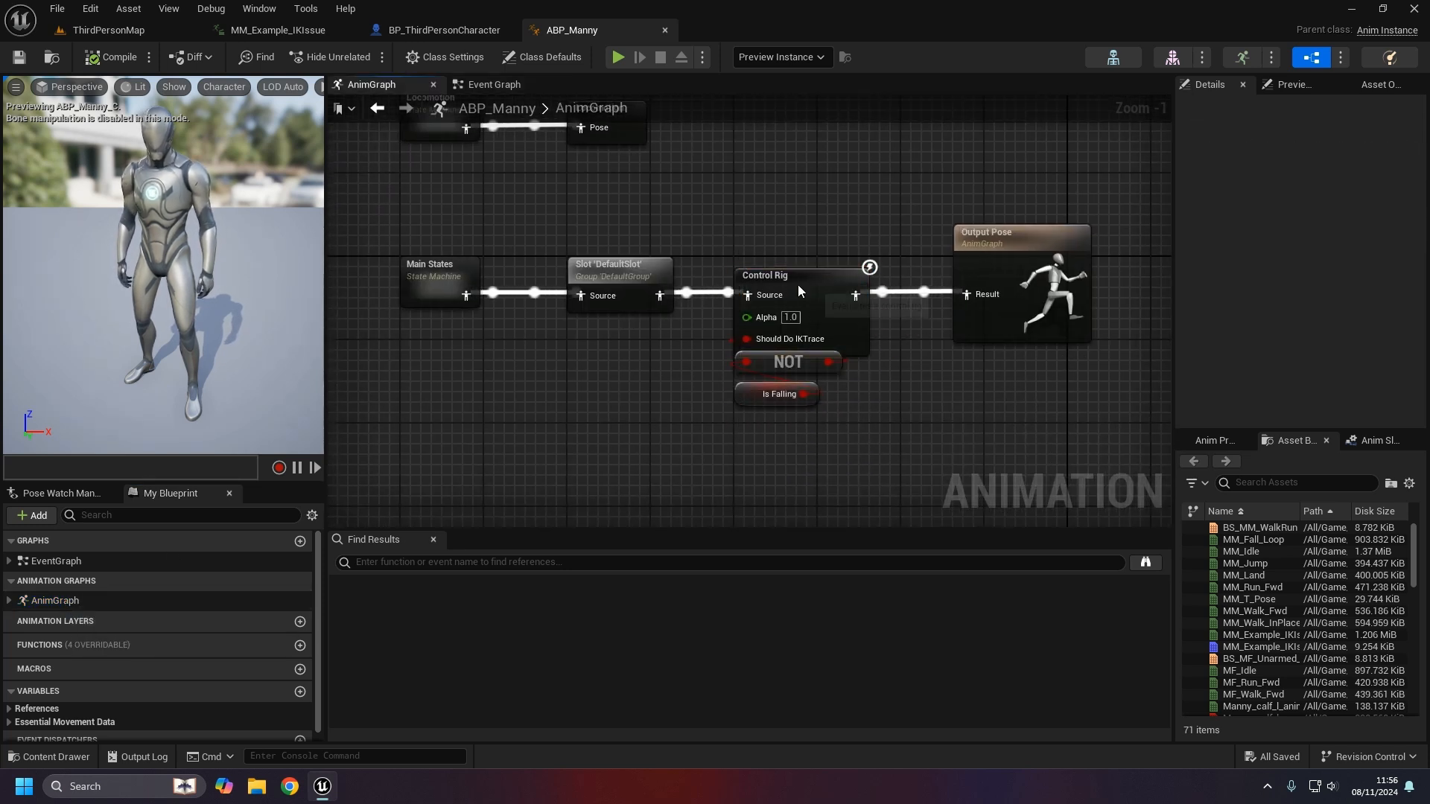
click(797, 284)
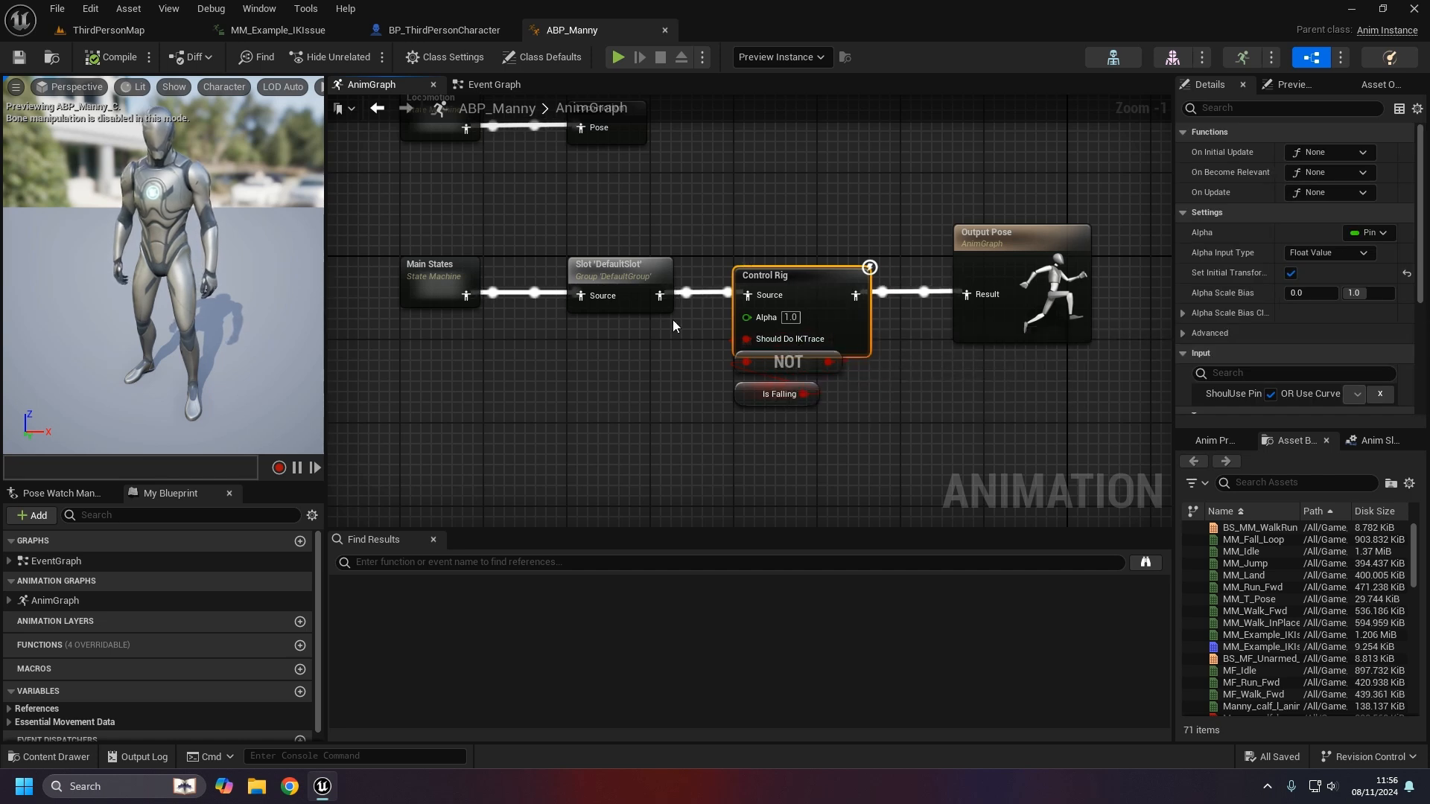
drag(659, 295, 977, 299)
drag(896, 414, 798, 326)
click(547, 191)
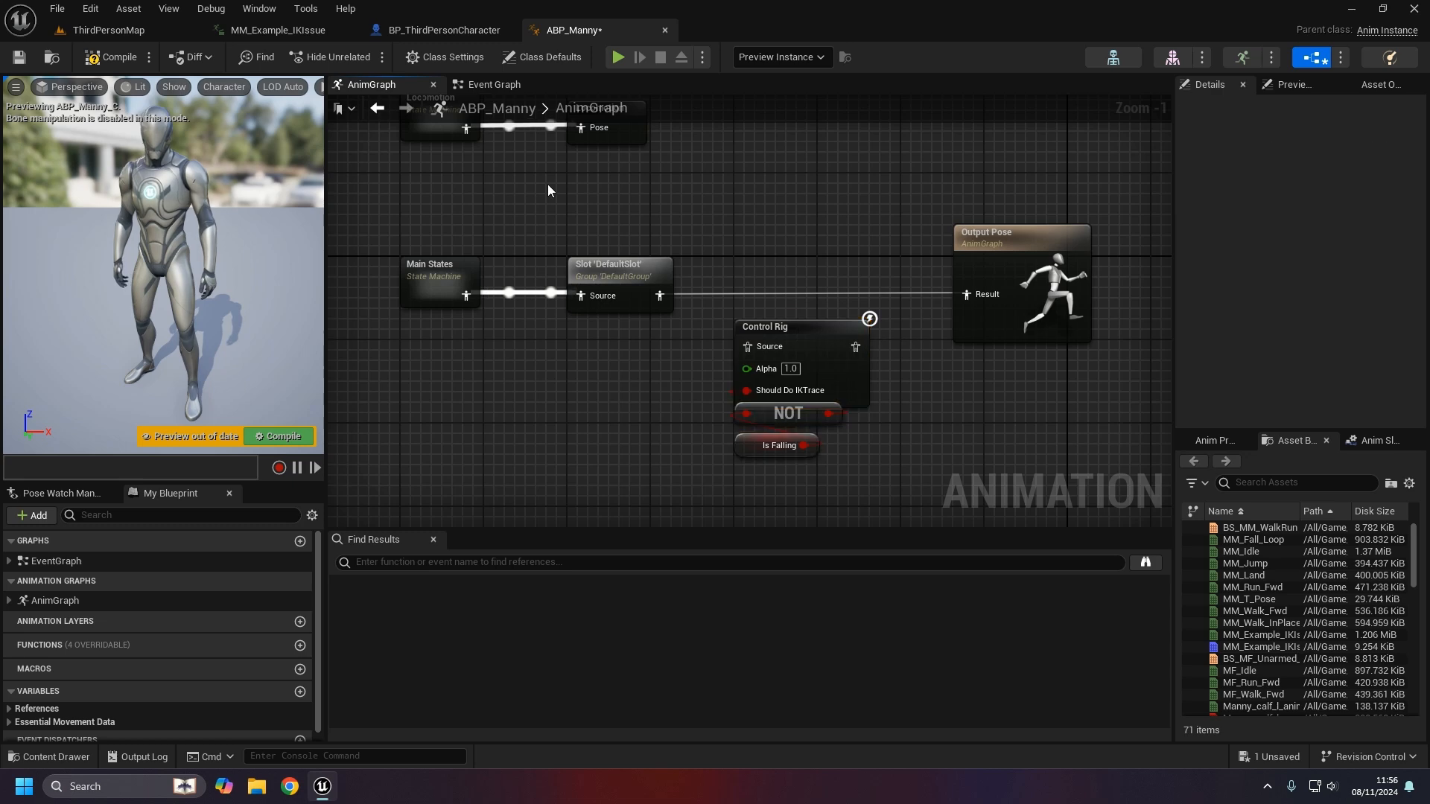
click(112, 58)
click(19, 57)
- Test the Control Rig bypass in a preview window by walking forward, then stop
key(alt+p)
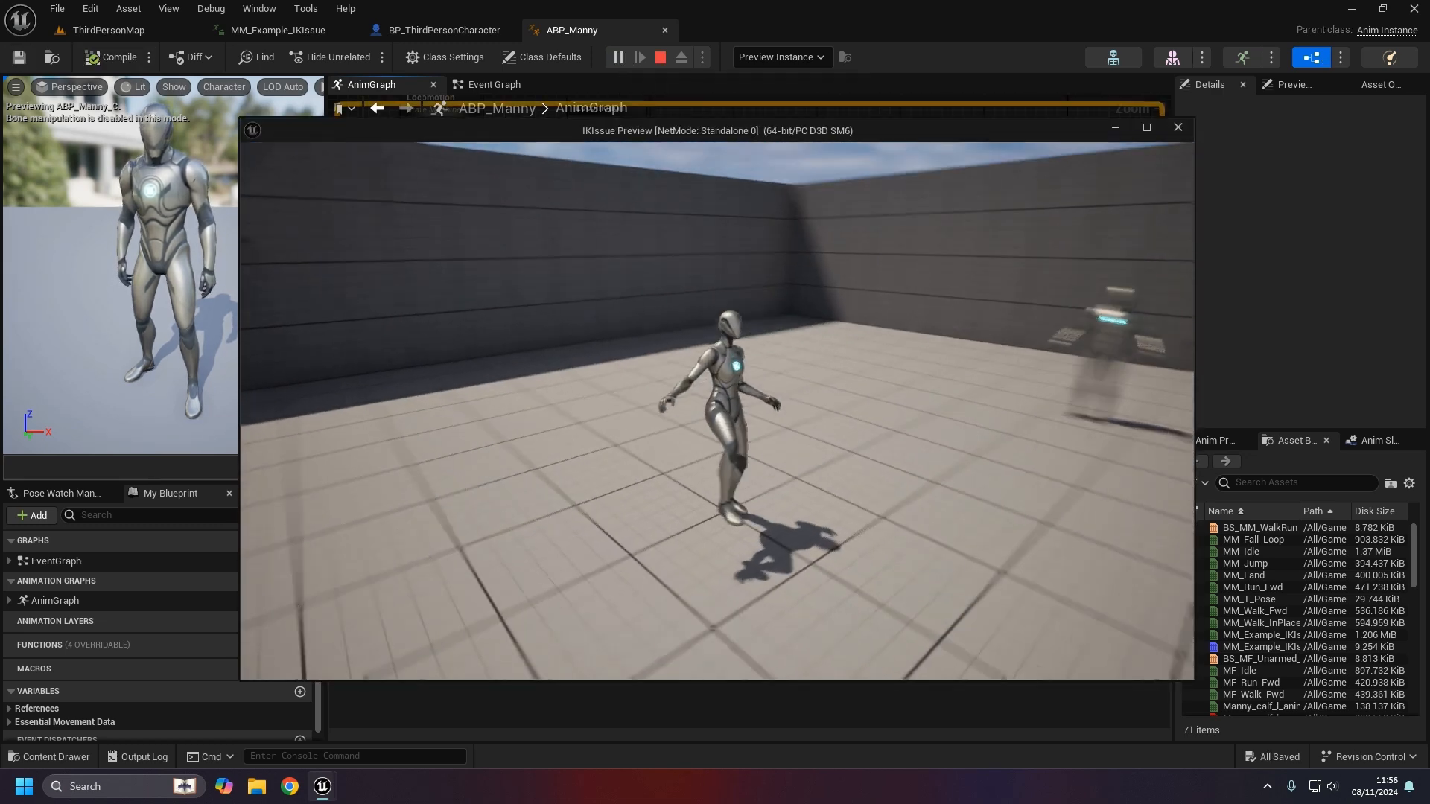
key(w)
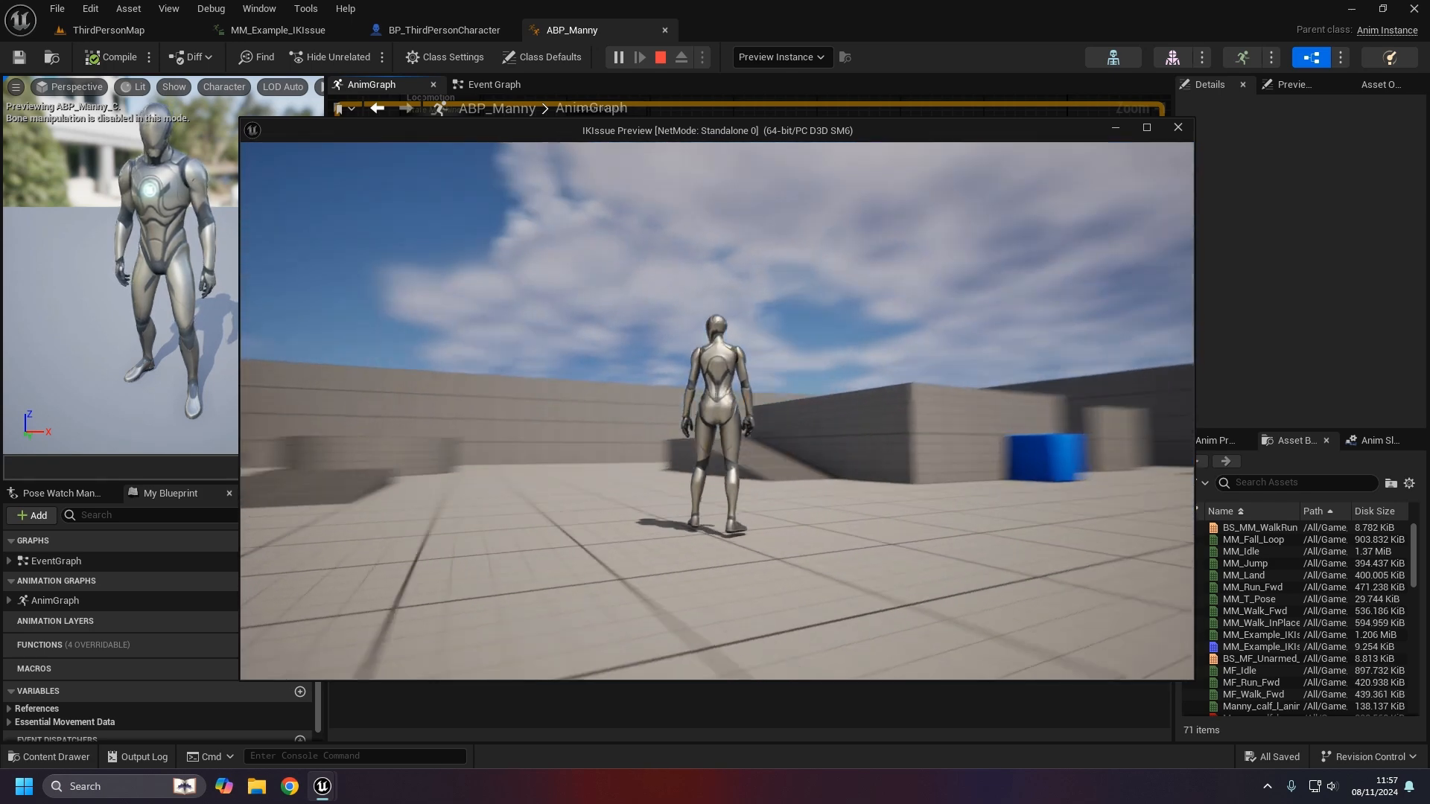
key(Escape)
- Reconnect Slot to Control Rig Source and Control Rig to Output Pose Result, then compile and save
drag(660, 296, 747, 347)
drag(837, 453, 801, 354)
drag(803, 348, 966, 295)
click(902, 398)
click(115, 58)
click(20, 58)
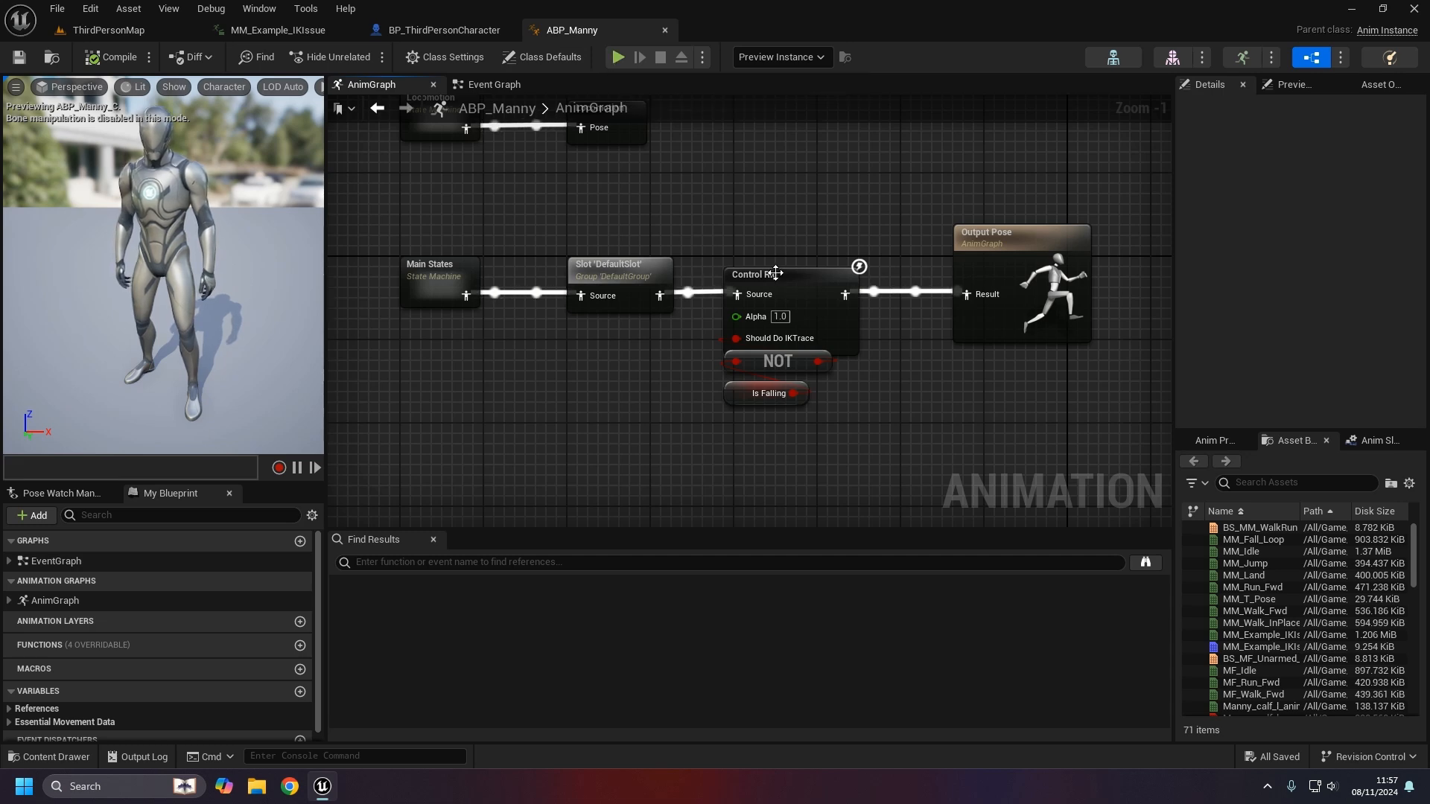
- Play the game preview again, trigger the test montage with E, then stop
click(617, 59)
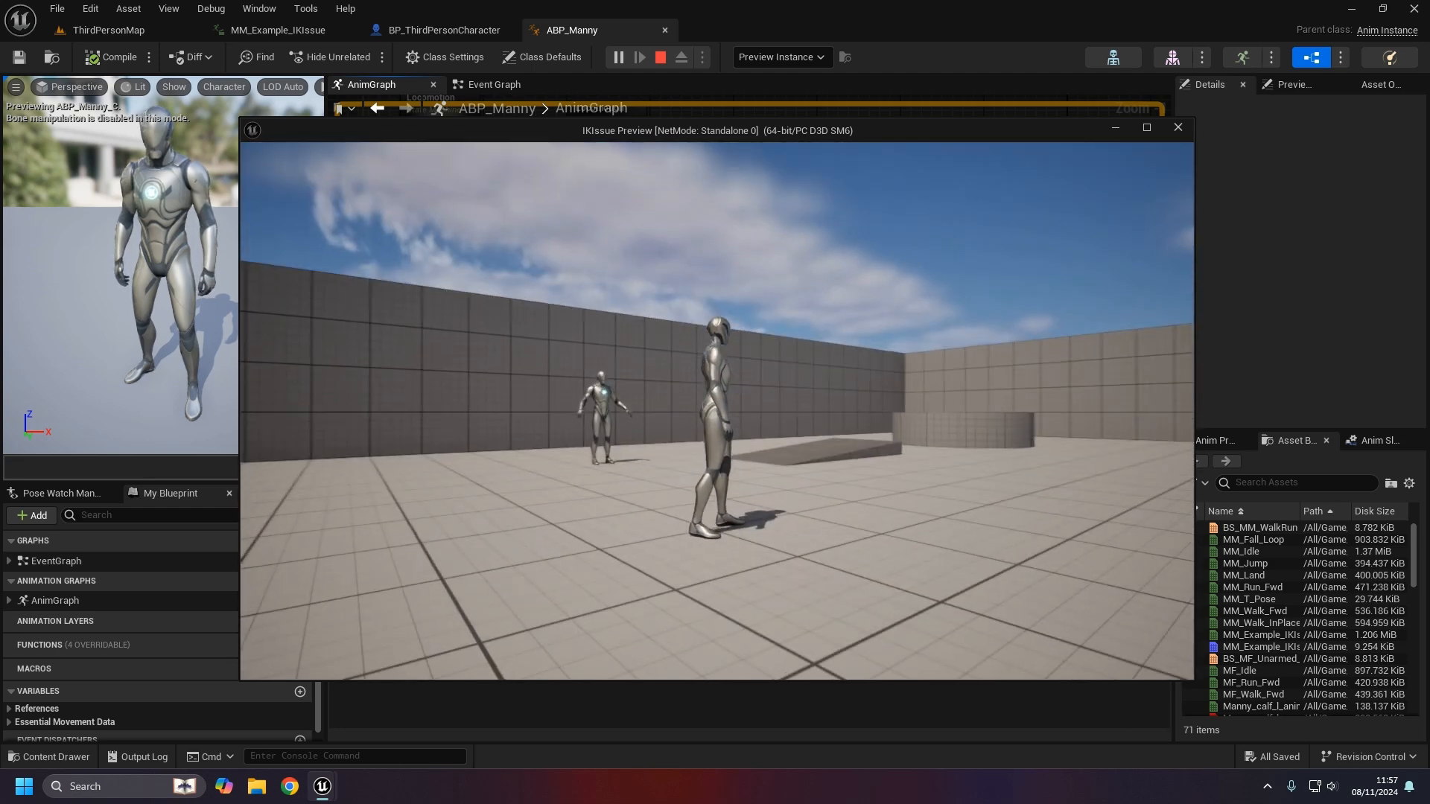
key(e)
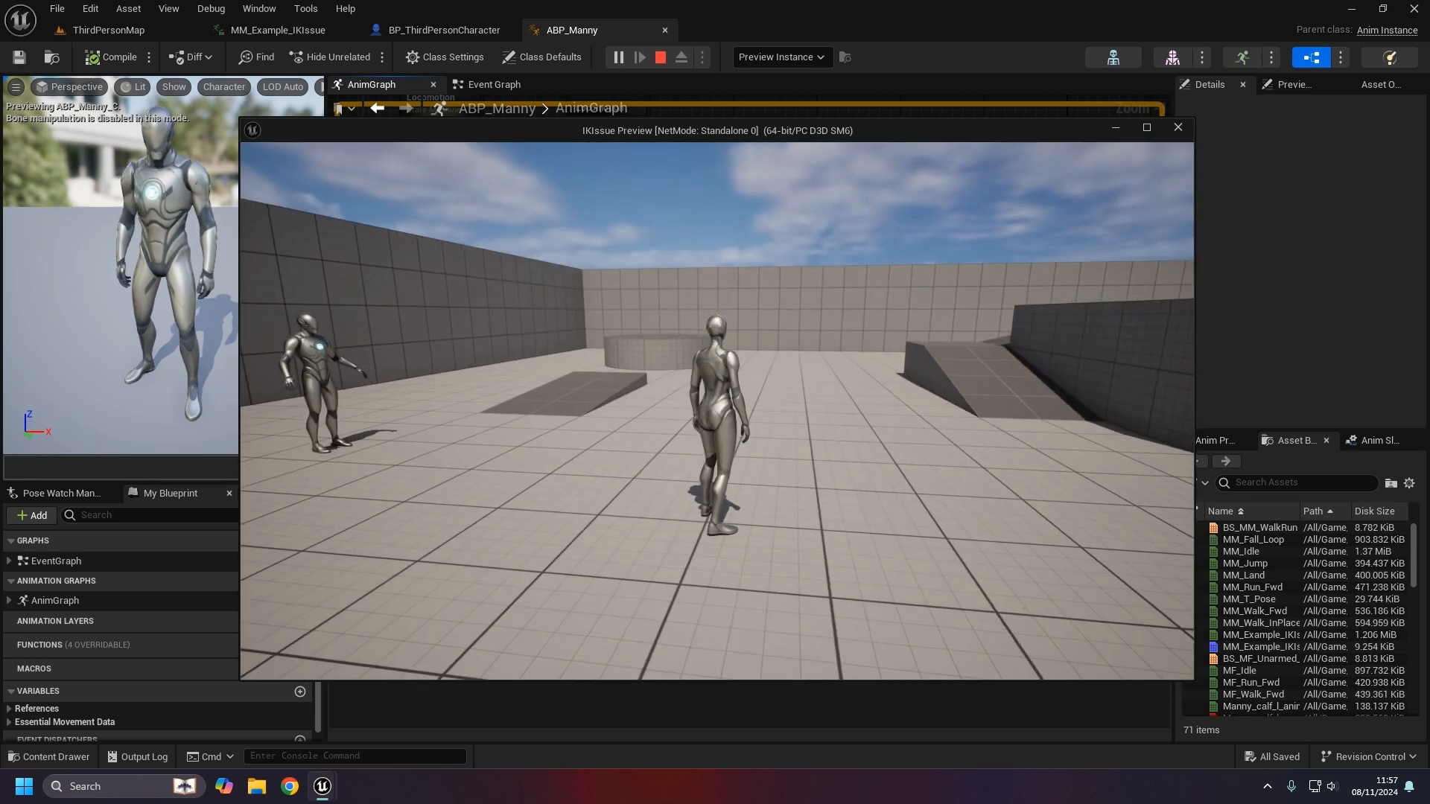
key(Escape)
- Locate the Control Rig node's class asset and open CR_Mannequin_BasicFootIK
click(825, 320)
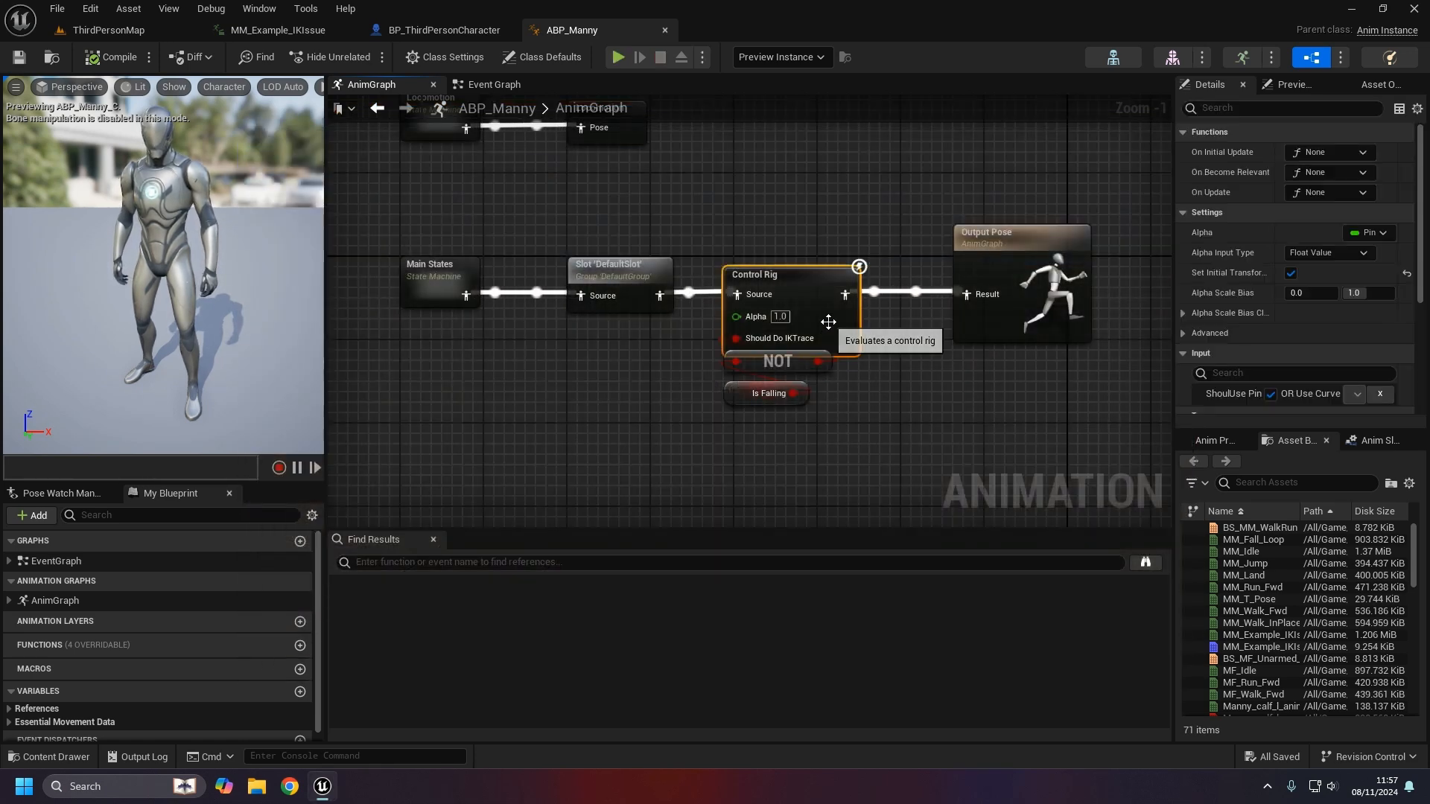
scroll(1221, 328, down, 2)
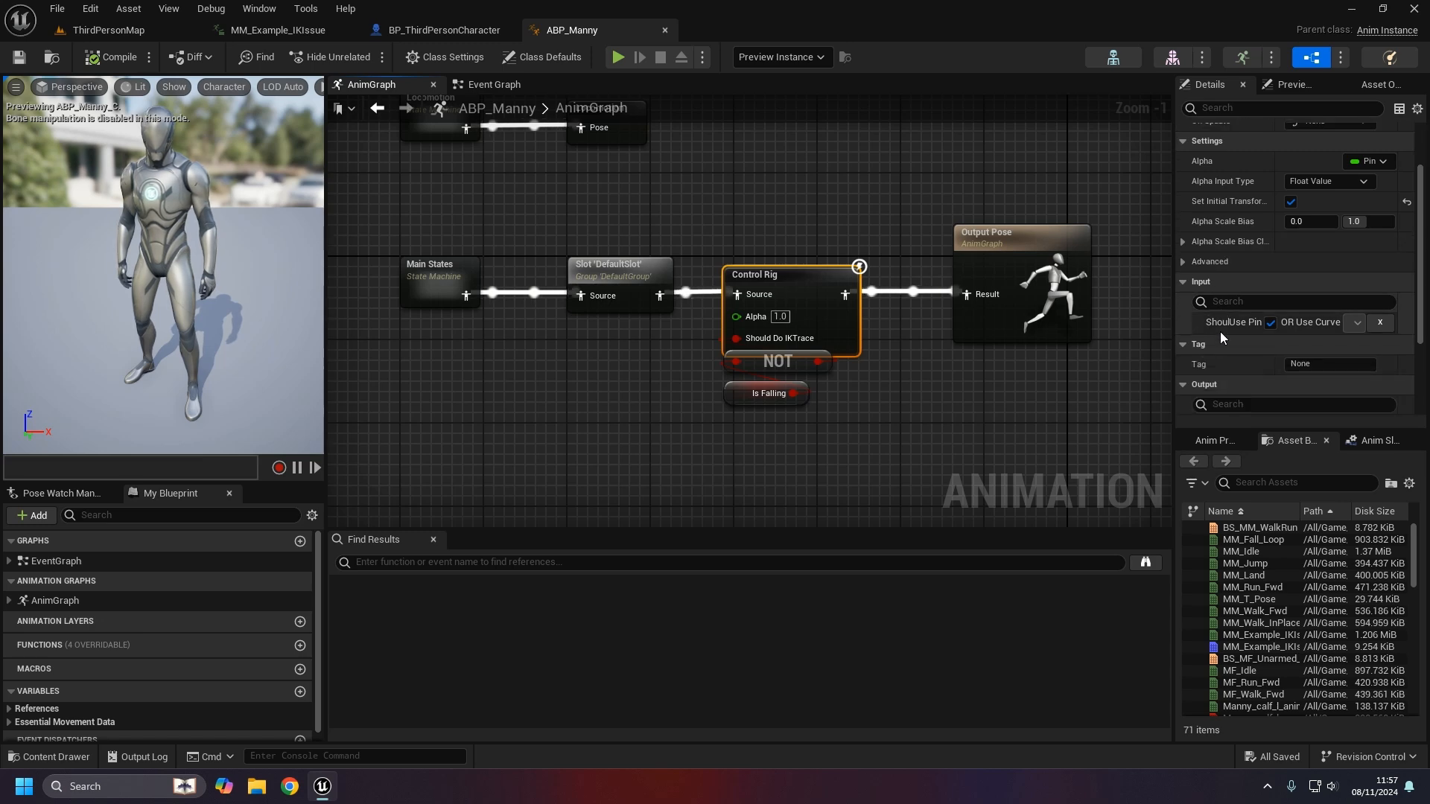
scroll(1217, 332, down, 4)
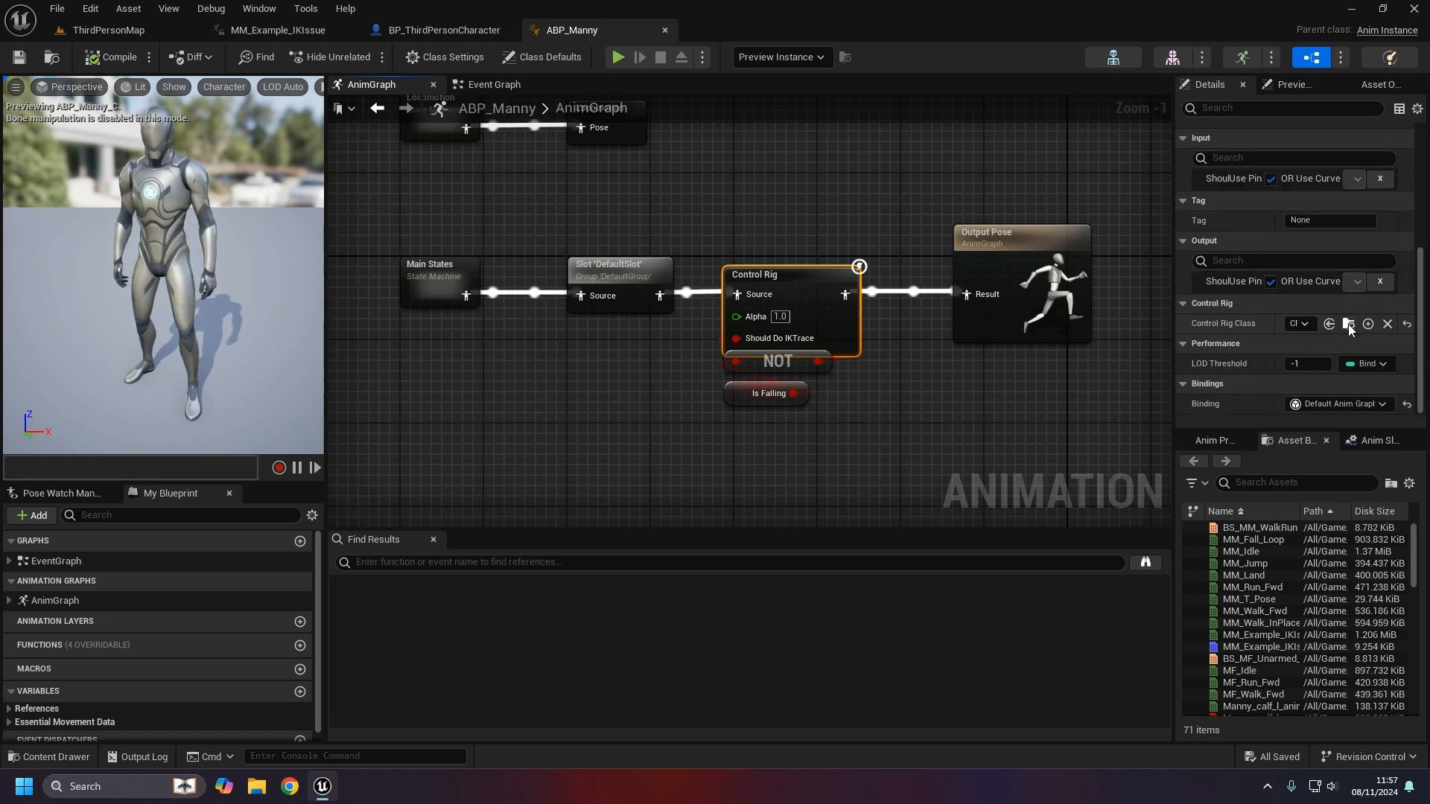
click(1348, 324)
double_click(474, 580)
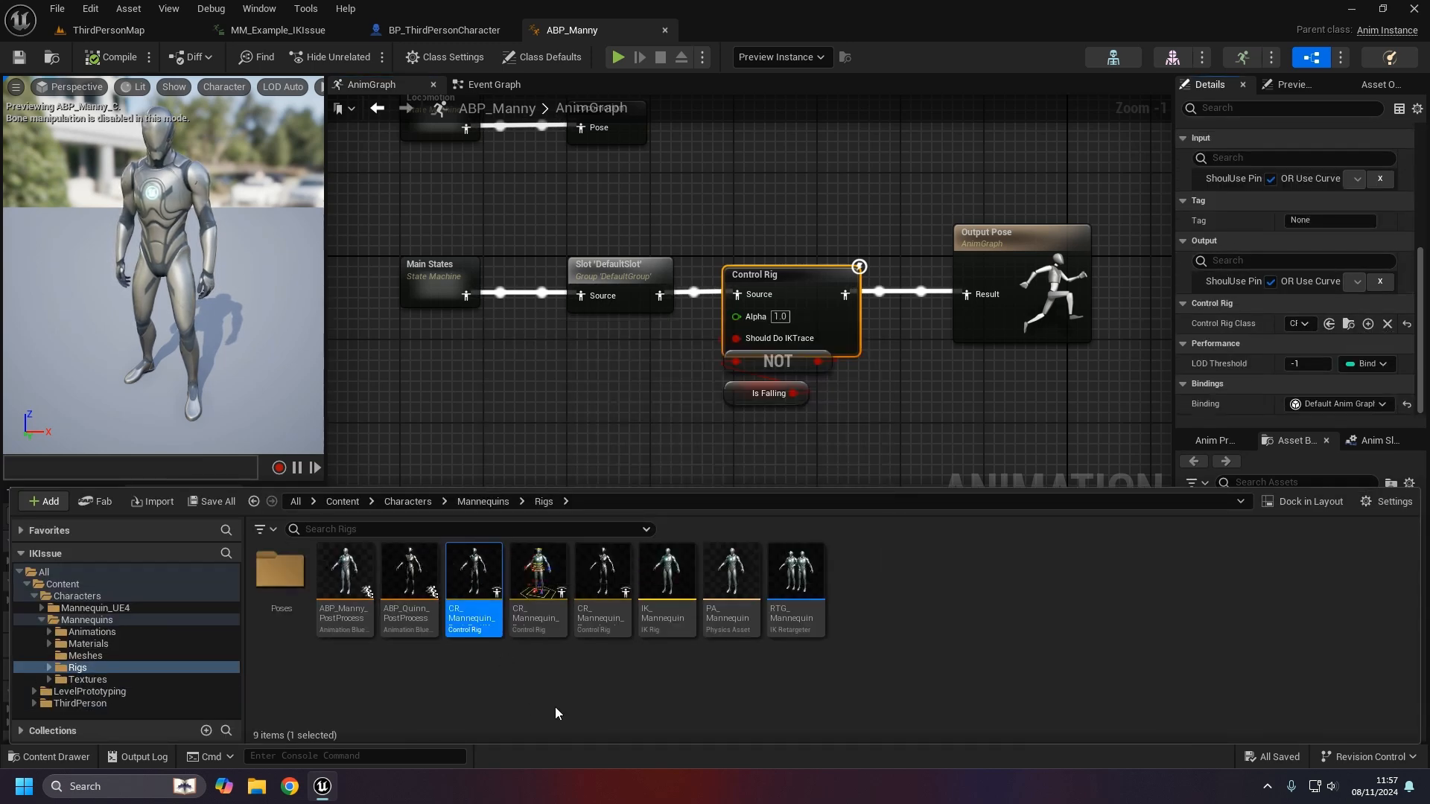
- Inspect the FootTrace nodes in the solve graph and open the FootTrace function's graph
right_drag(561, 337, 400, 259)
scroll(707, 223, up, 3)
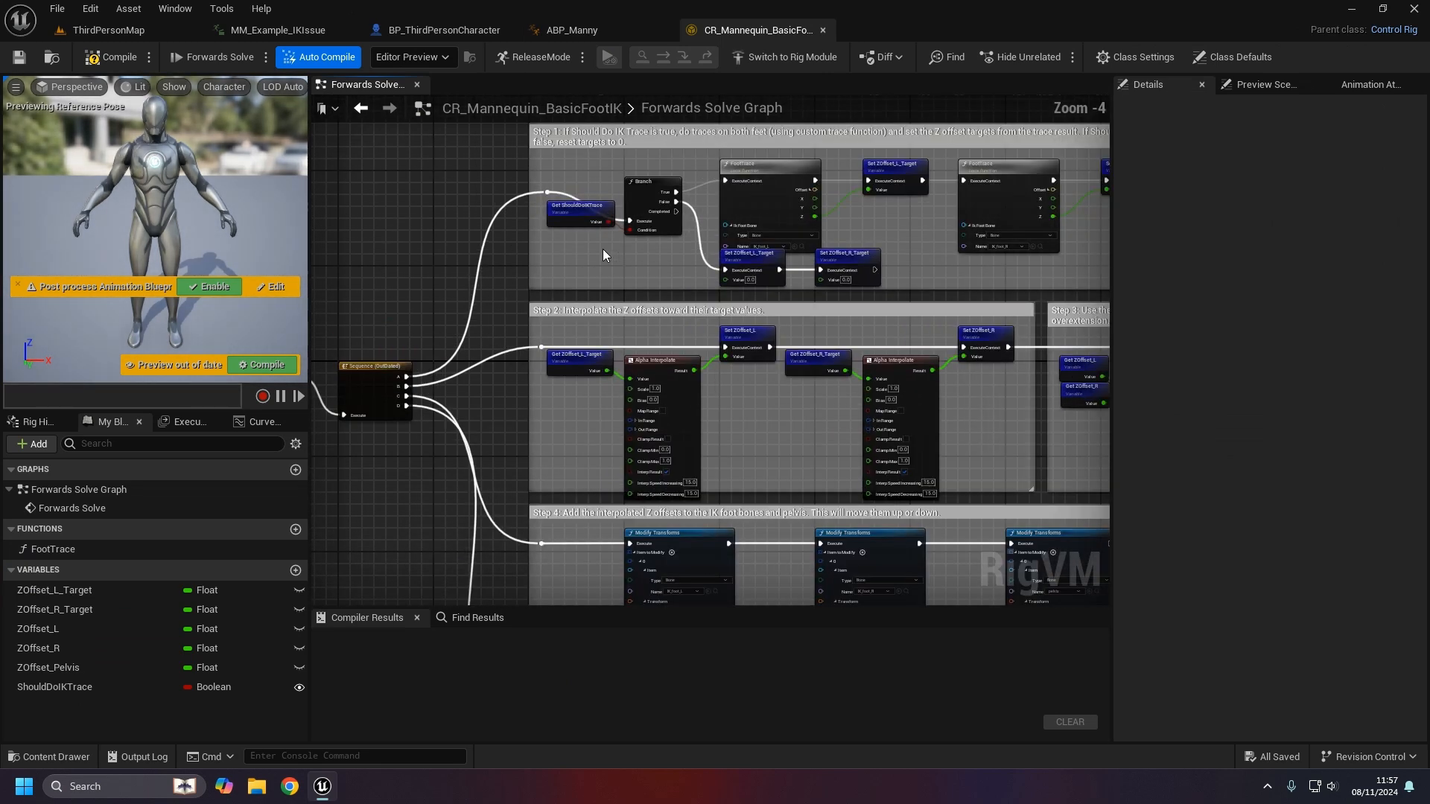
click(742, 218)
drag(743, 218, 743, 192)
right_drag(906, 233, 807, 296)
click(807, 296)
double_click(611, 237)
scroll(547, 284, up, 2)
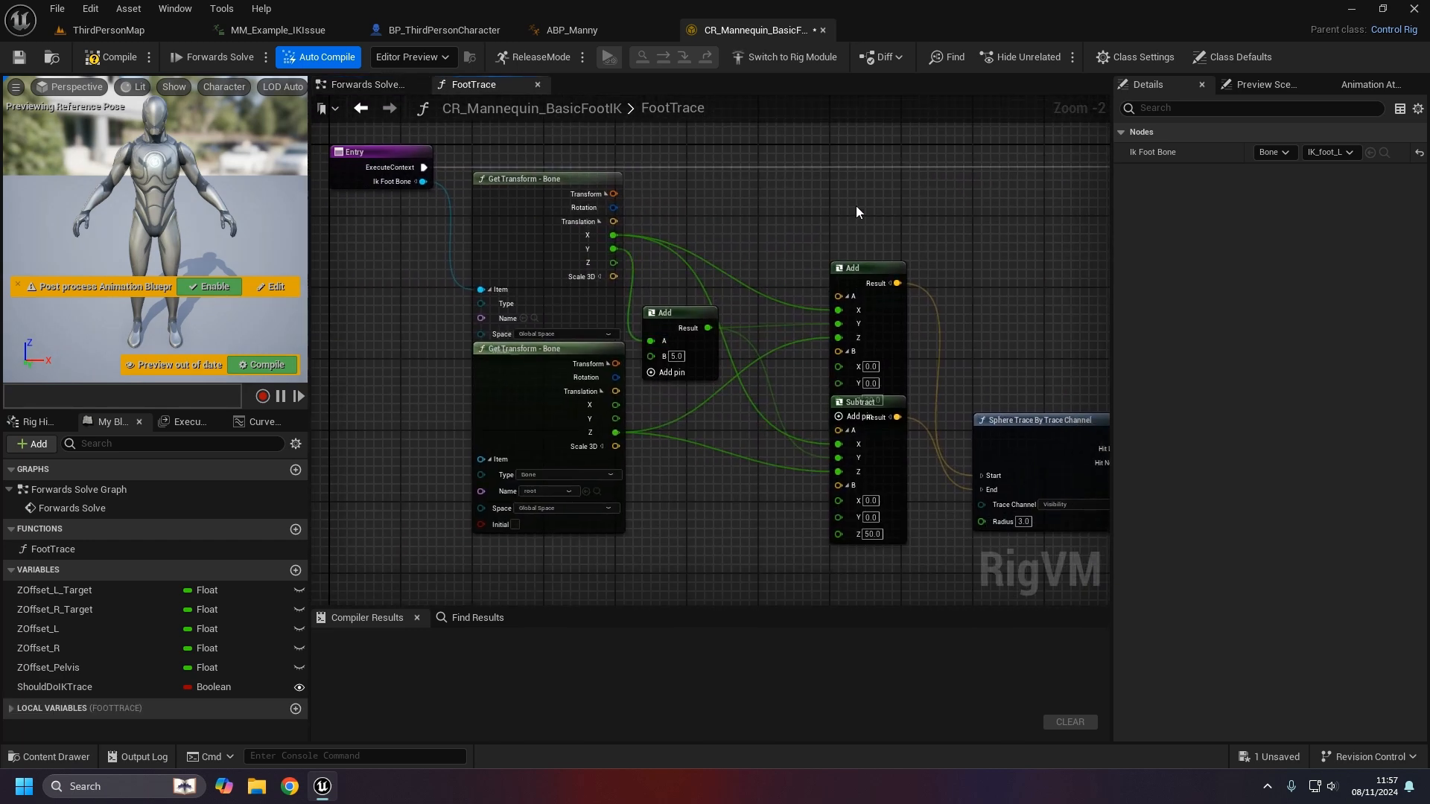
right_drag(855, 211, 695, 210)
- View both FootTrace calls in the Forwards Solve graph, then switch back to ABP_Manny
click(361, 108)
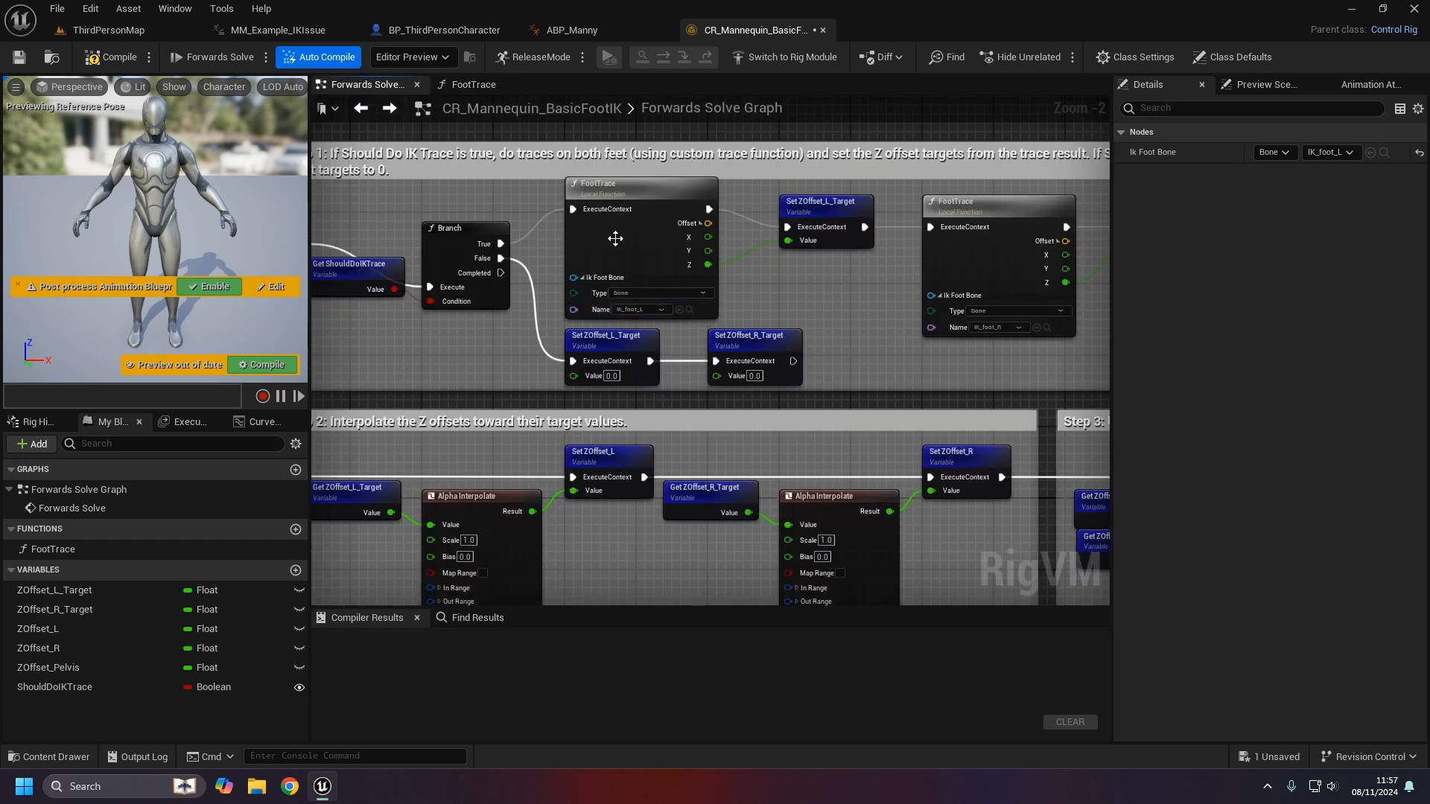
right_drag(457, 371, 542, 414)
right_drag(934, 380, 720, 336)
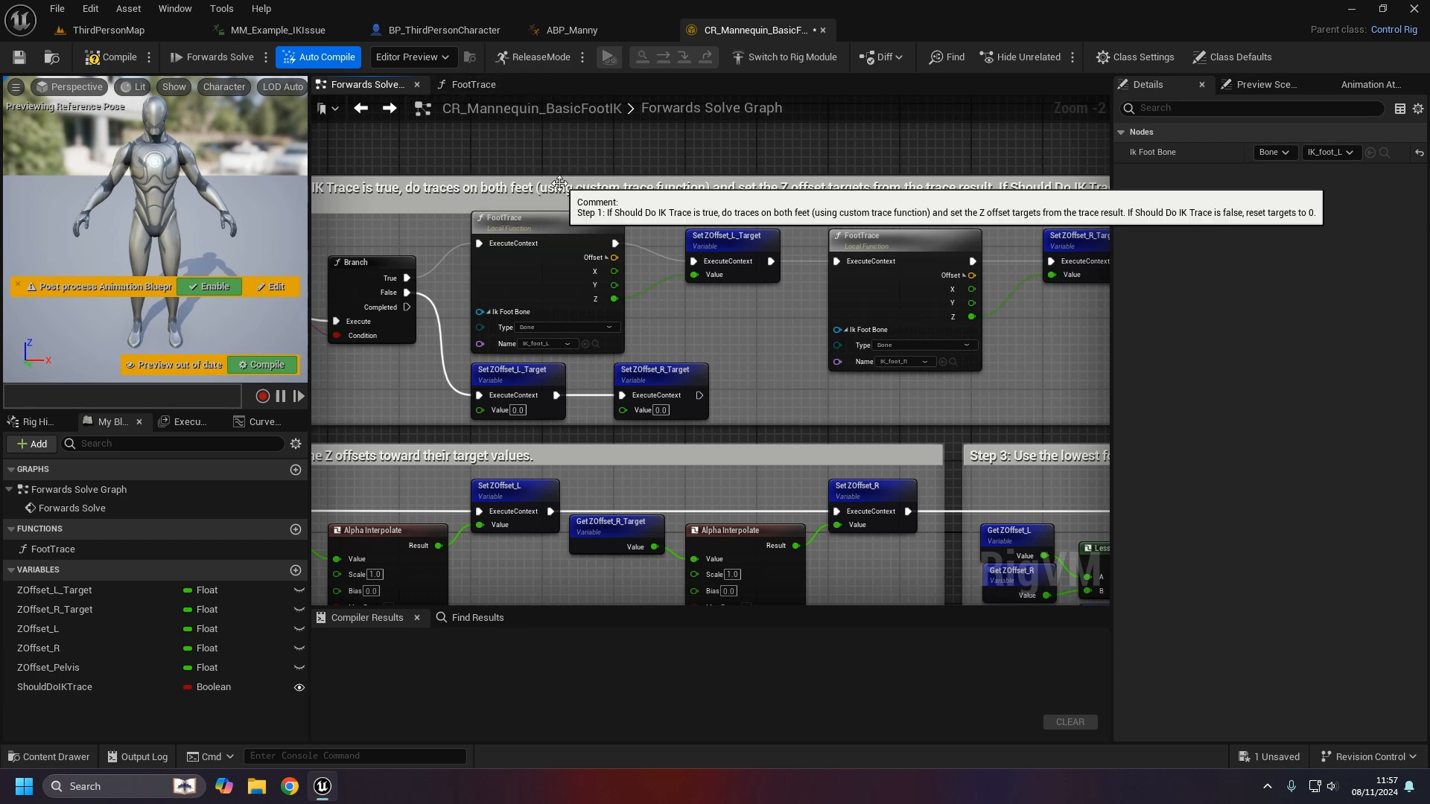
right_drag(566, 172, 640, 174)
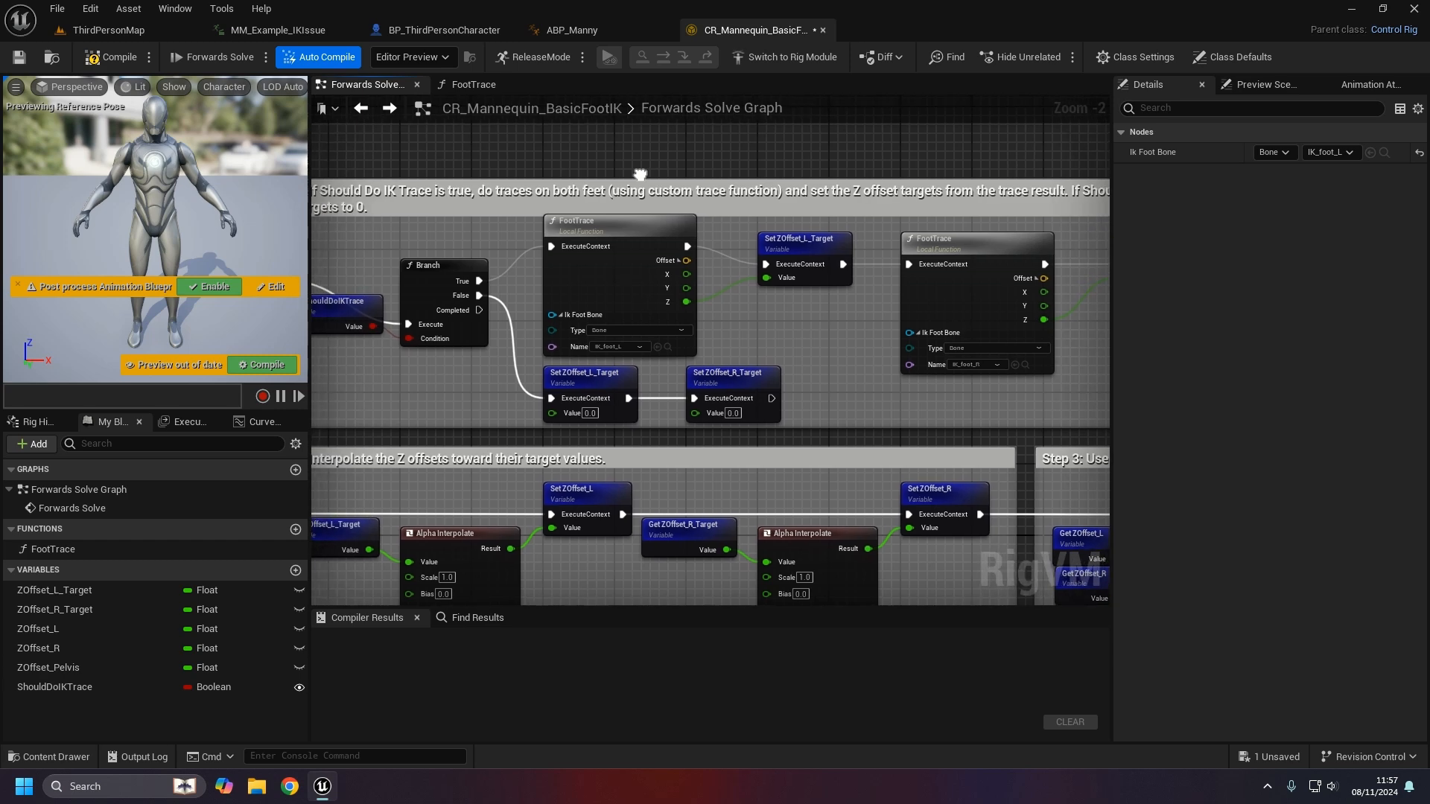
click(620, 30)
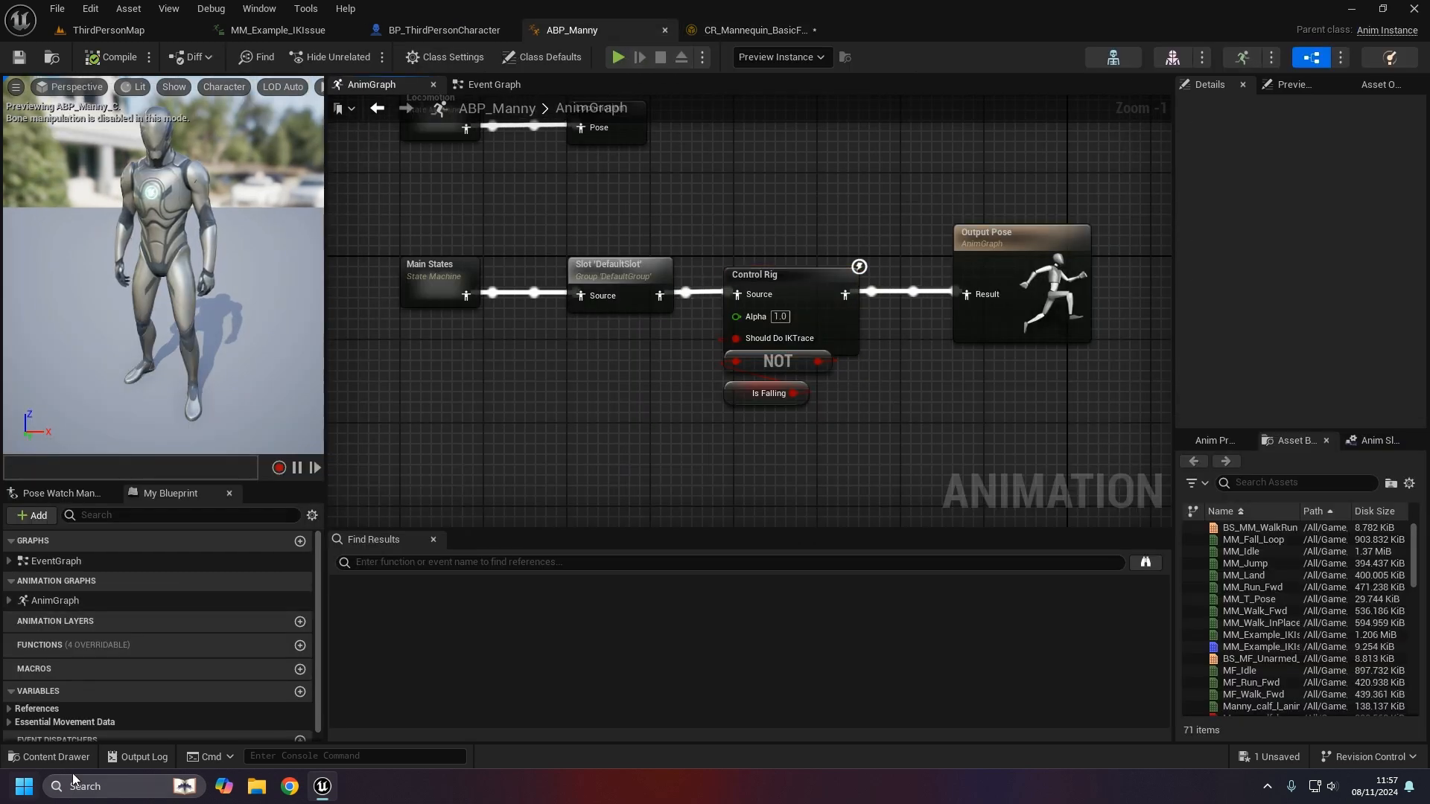
- Open the SK_Mannequin skeleton and frame the ik_foot_l and ik_foot_r bones
click(50, 757)
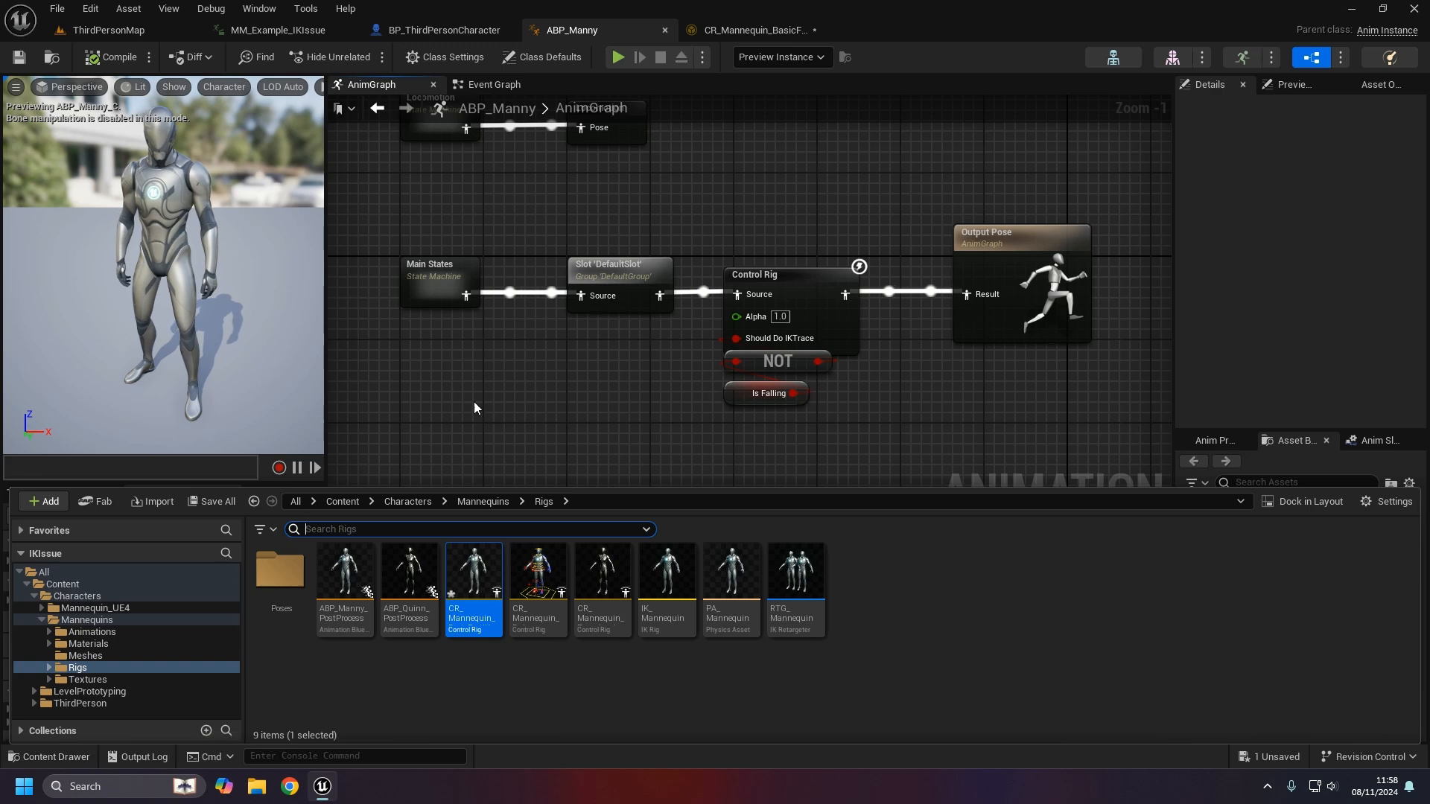
click(541, 453)
click(1112, 57)
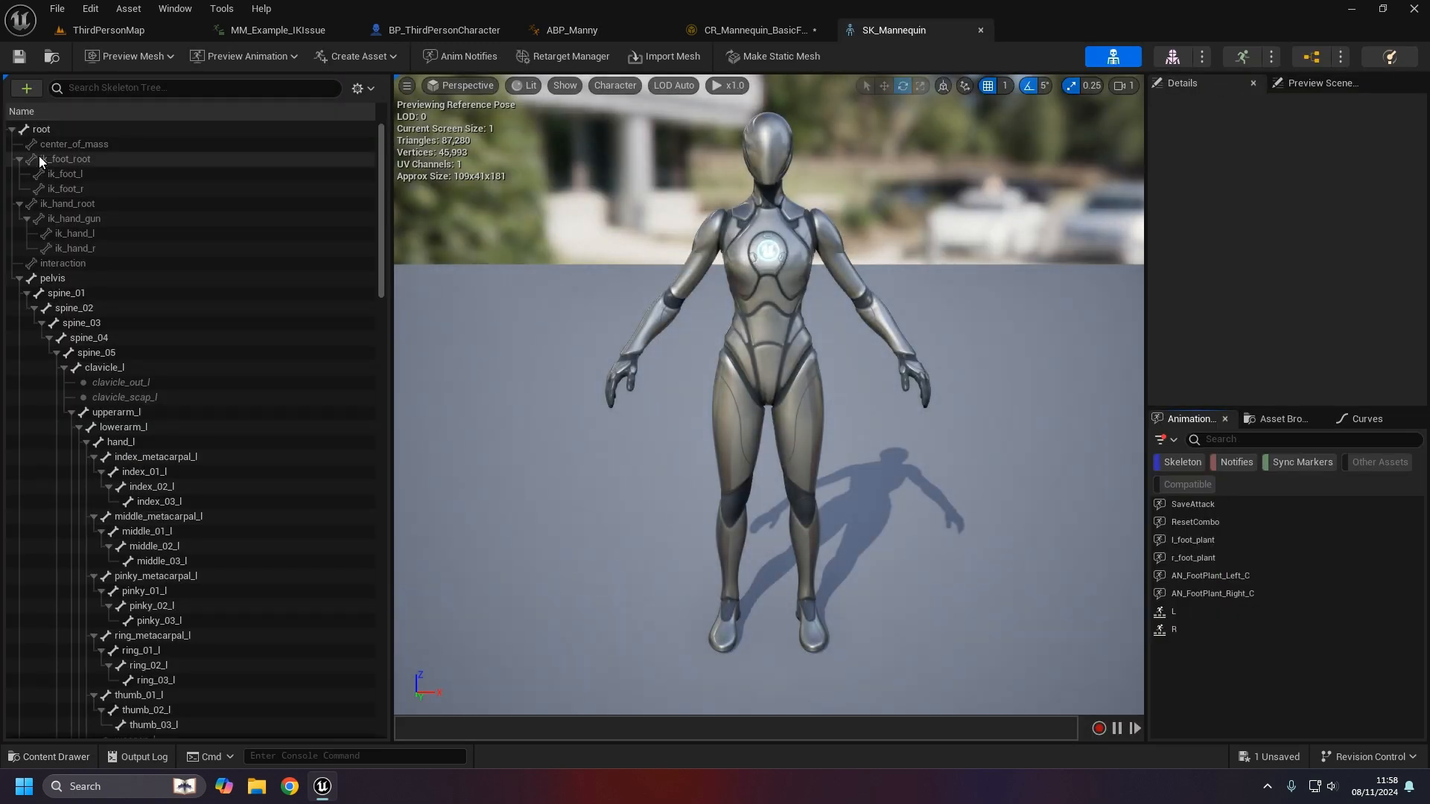
click(82, 173)
ctrl+click(85, 189)
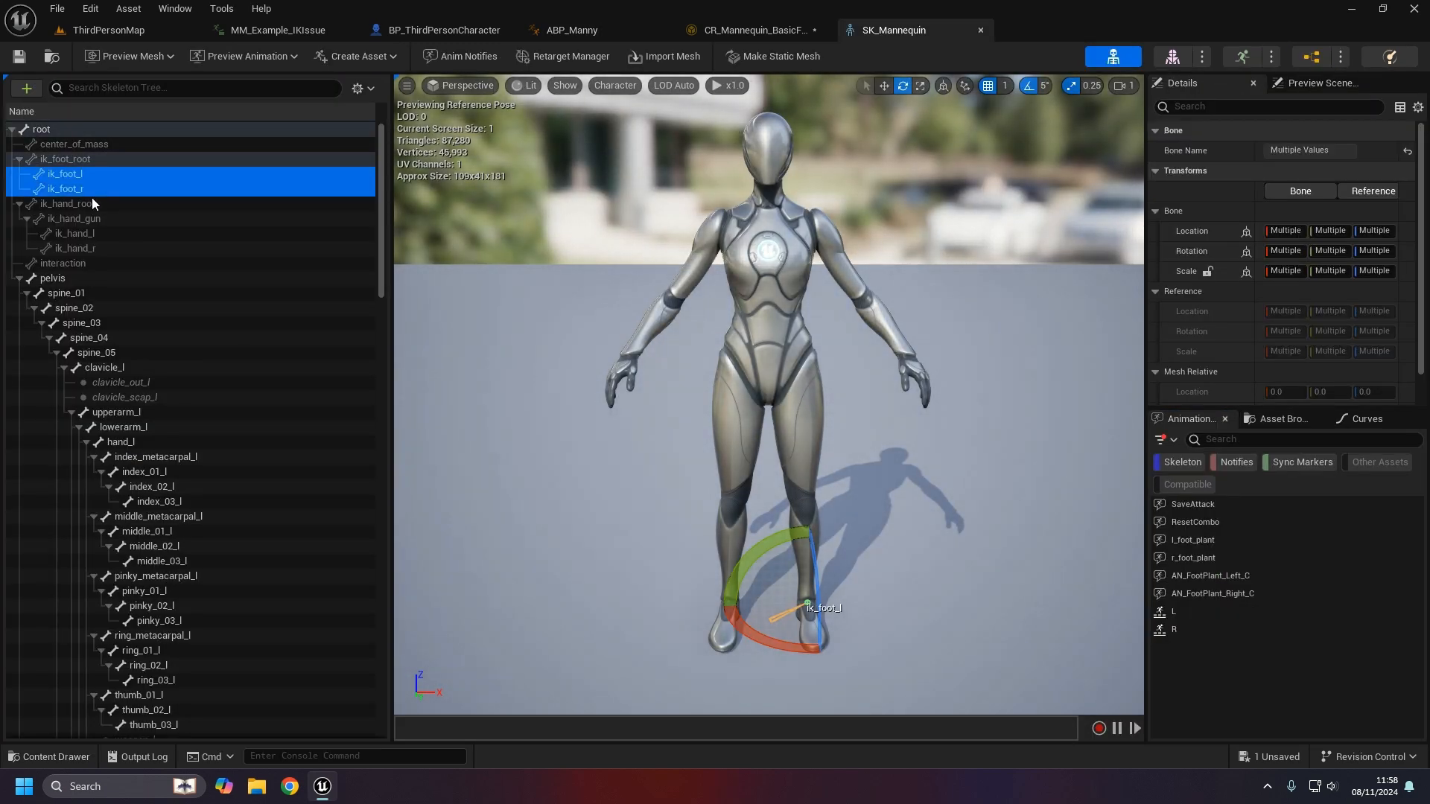
key(f)
right_drag(838, 447, 841, 387)
drag(856, 473, 897, 461)
click(86, 189)
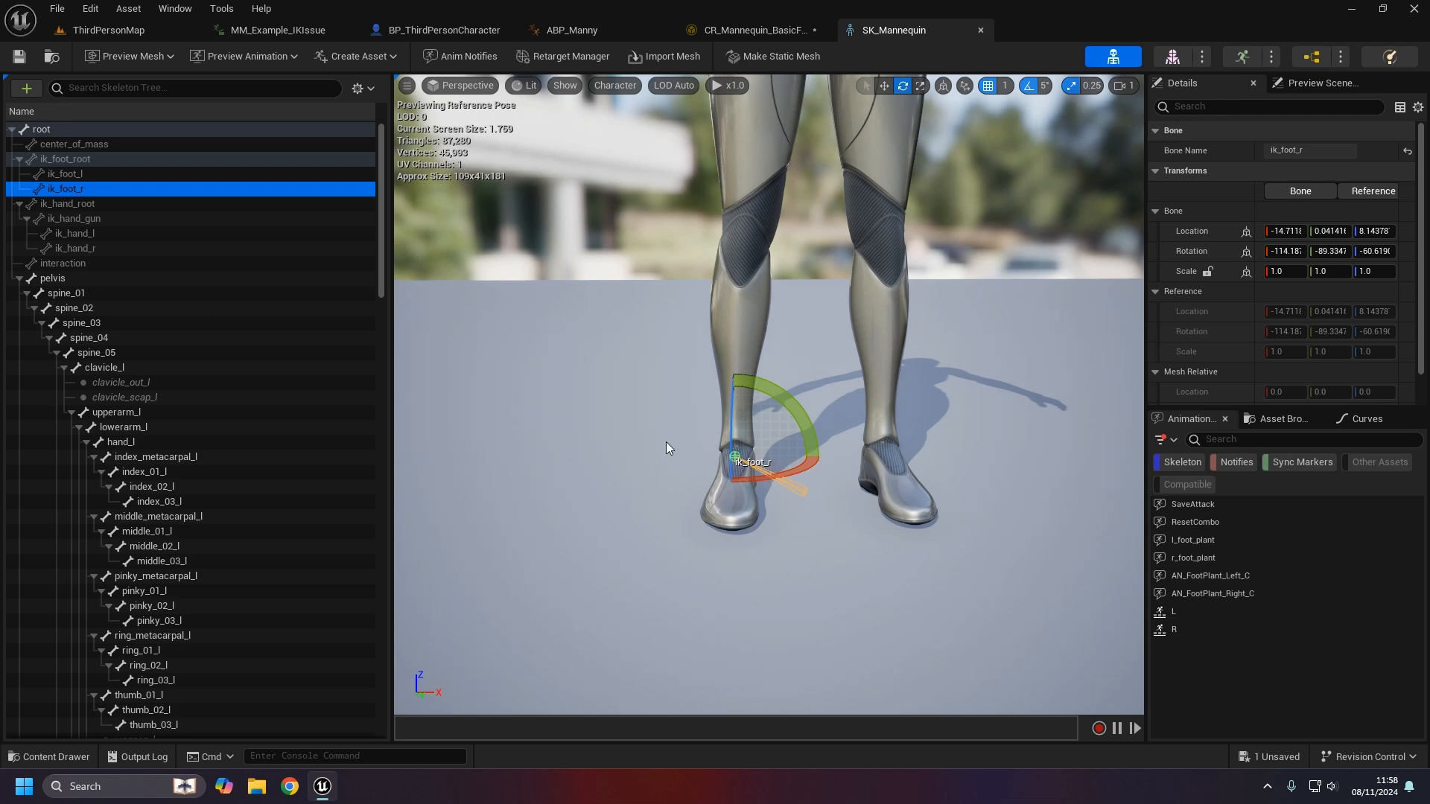
- Browse the content drawer to the Animations > Manny folder
click(52, 756)
click(93, 632)
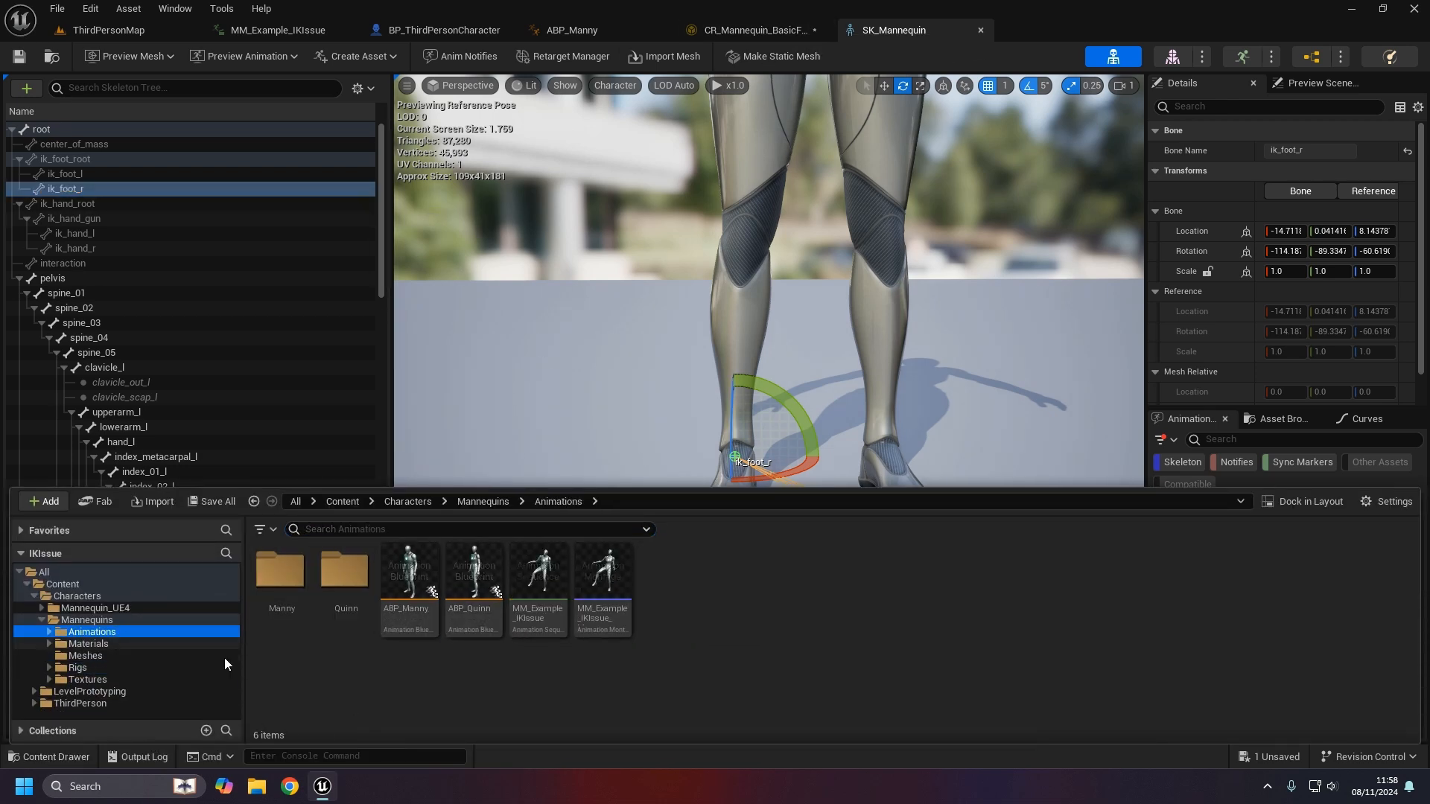
double_click(292, 608)
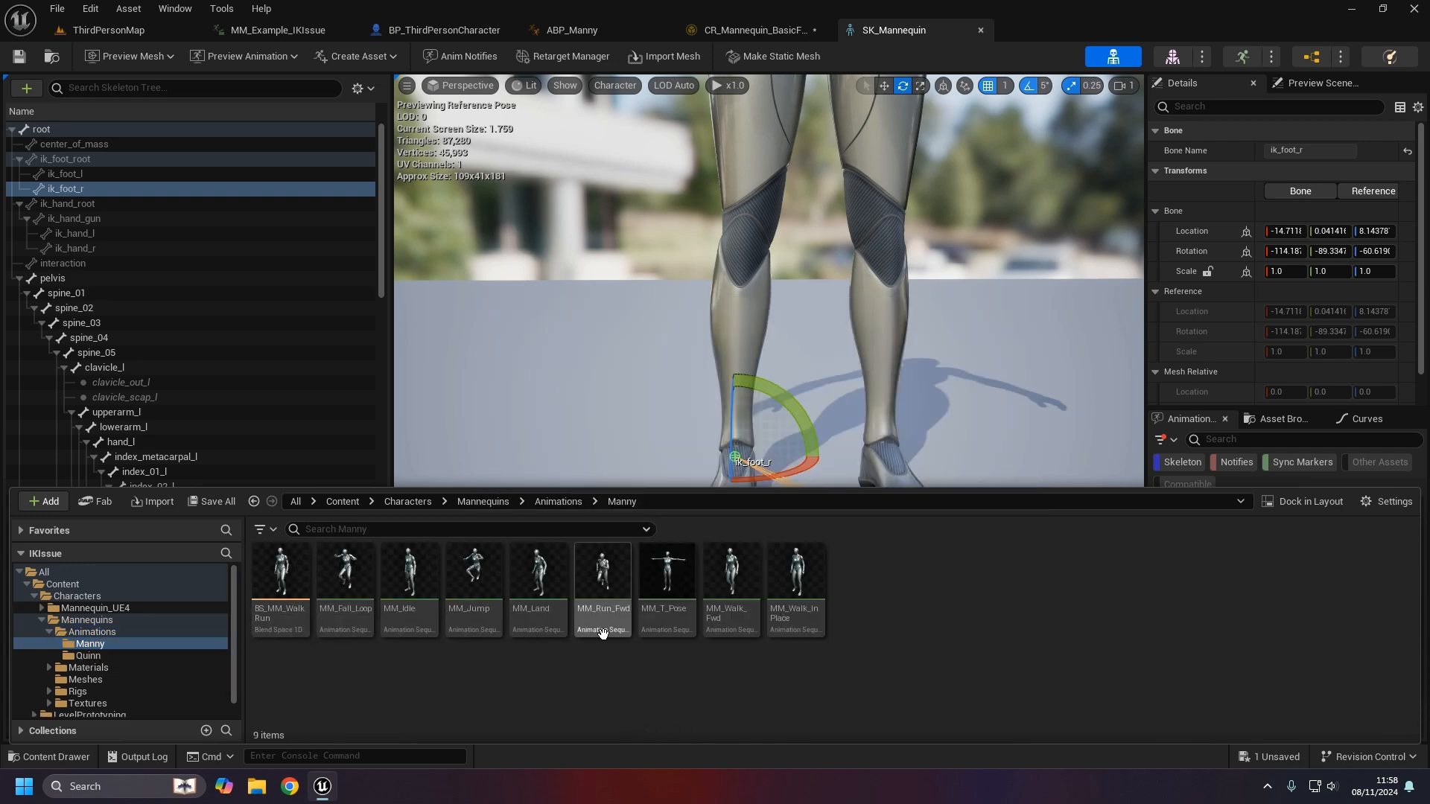
- Open MM_Run_Fwd and track the ik_foot_l and ik_foot_r bones from a low side view
double_click(603, 595)
click(54, 82)
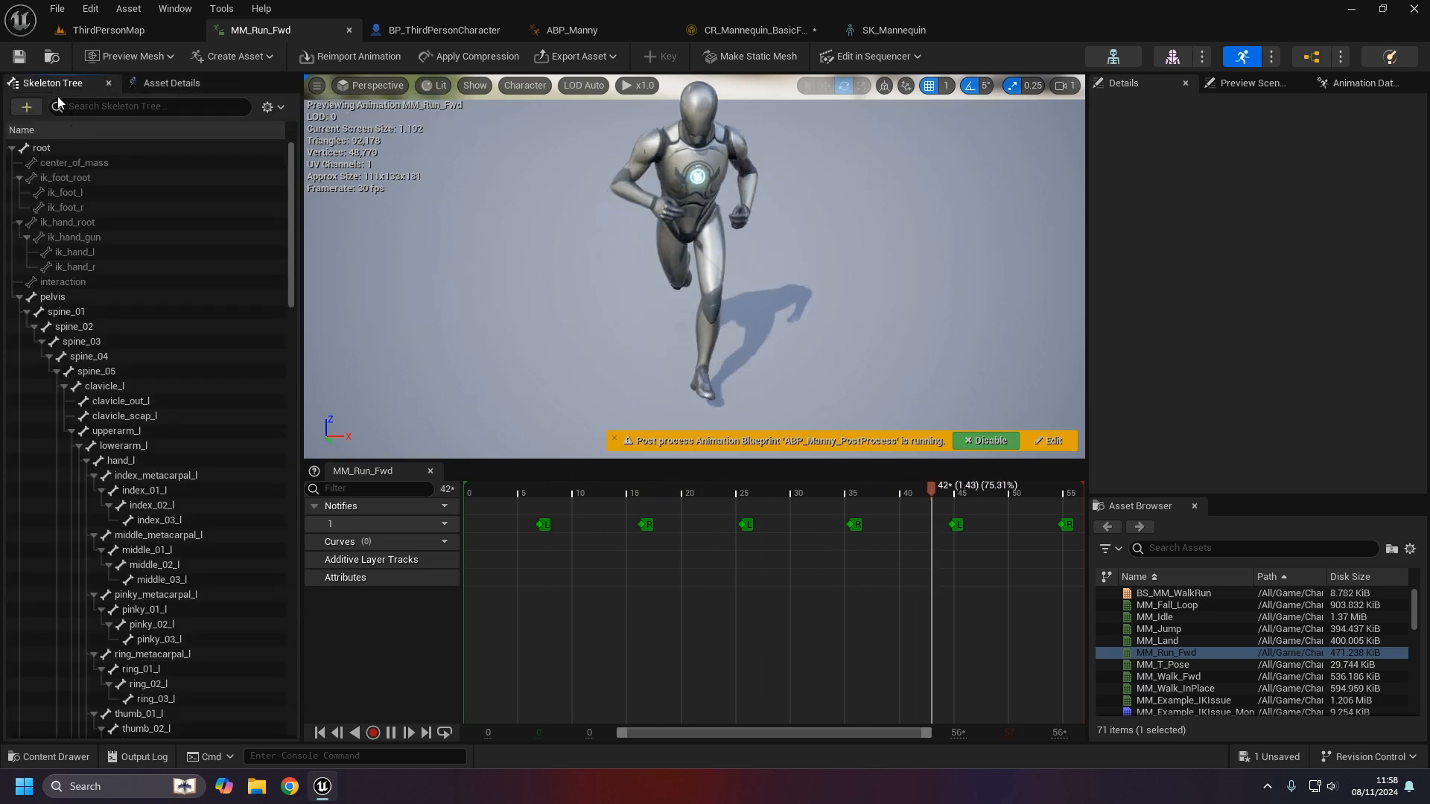
click(73, 193)
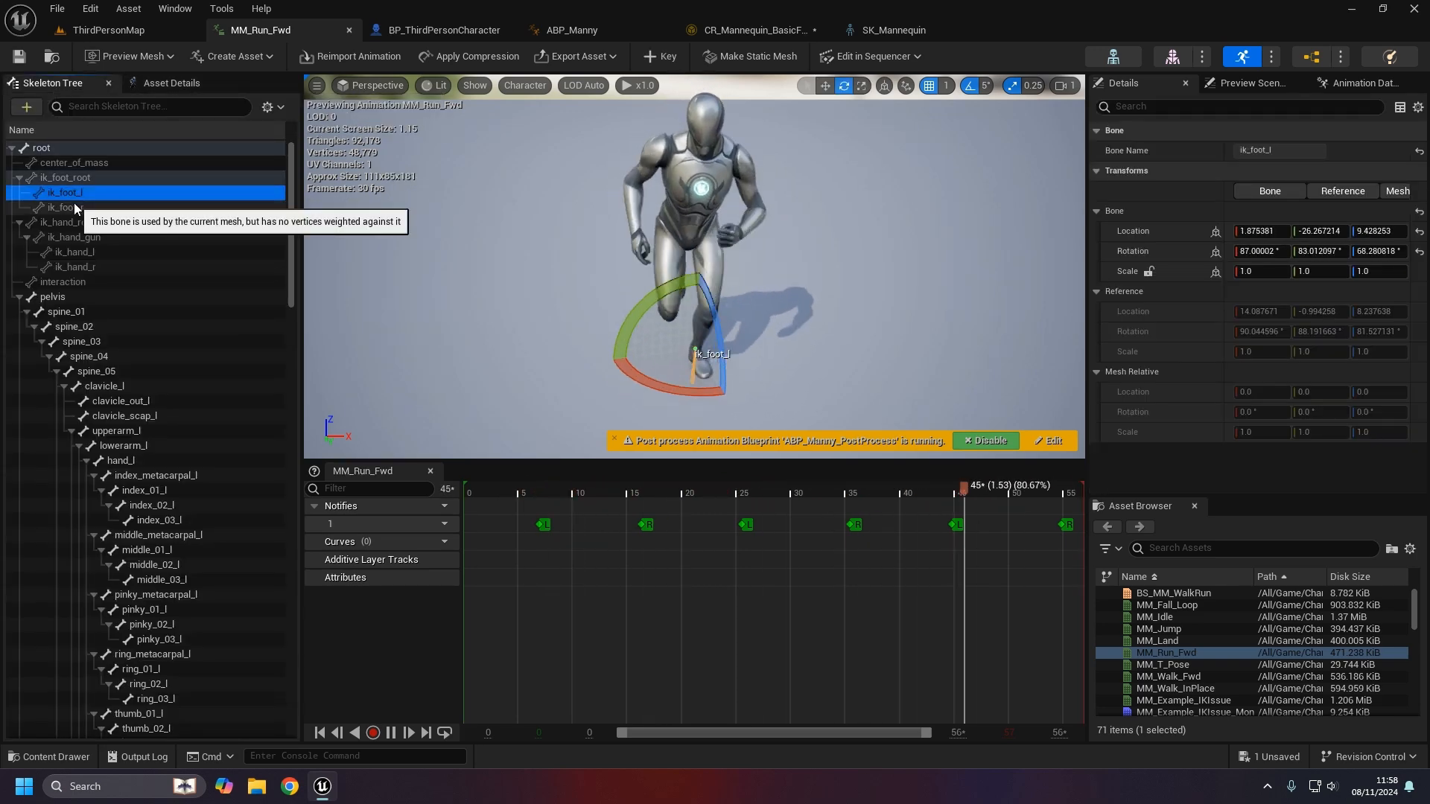
alt+drag(881, 293, 656, 238)
click(57, 207)
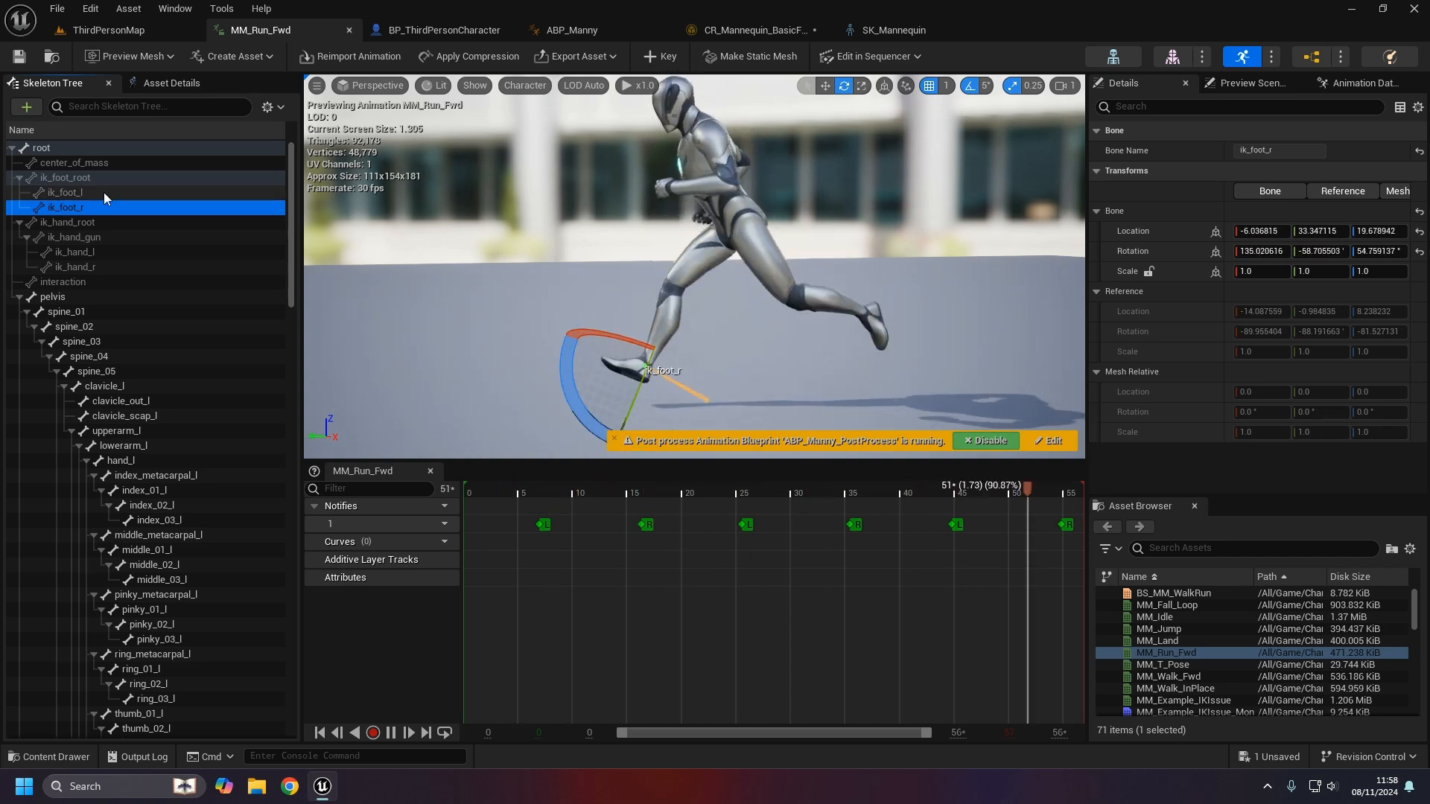
click(58, 756)
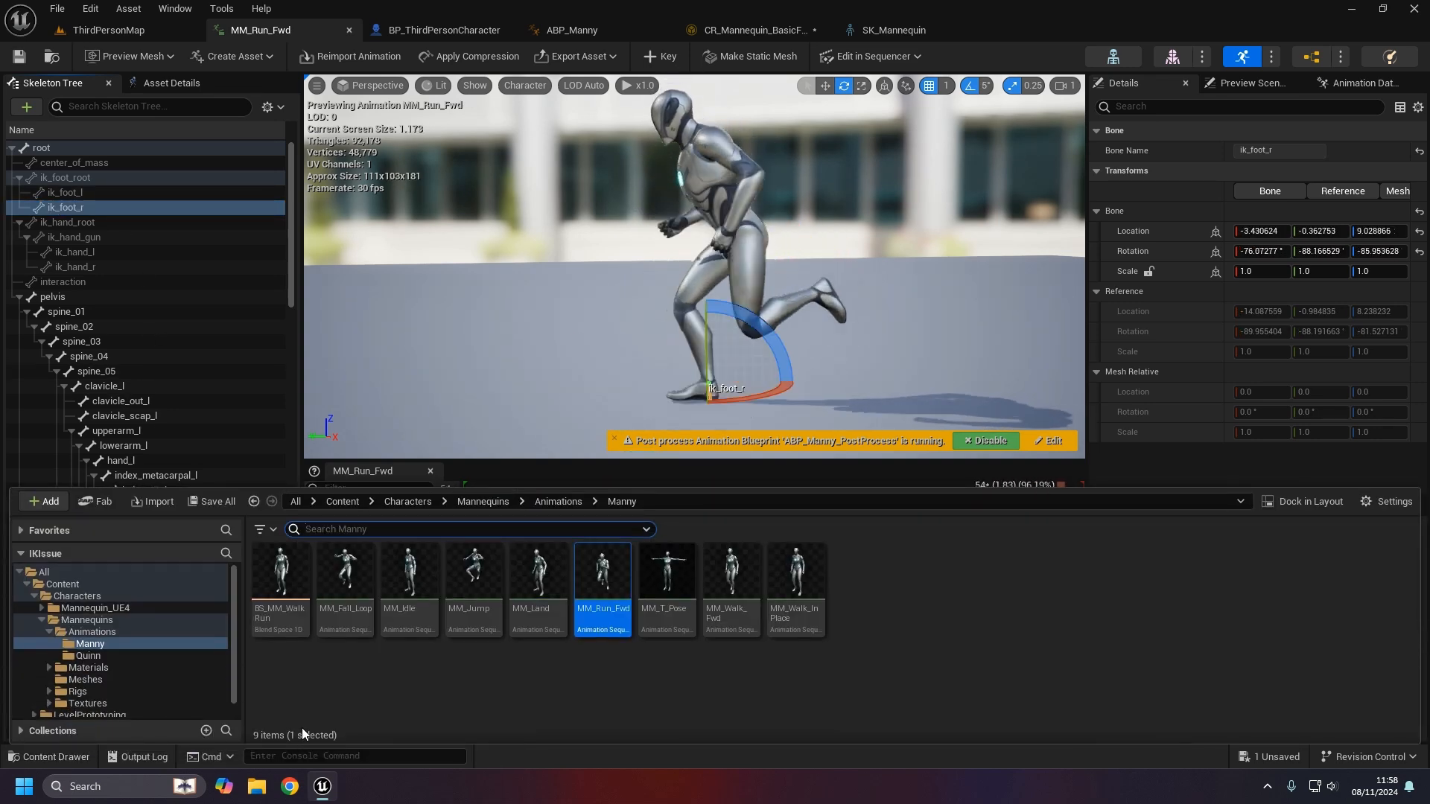
click(92, 631)
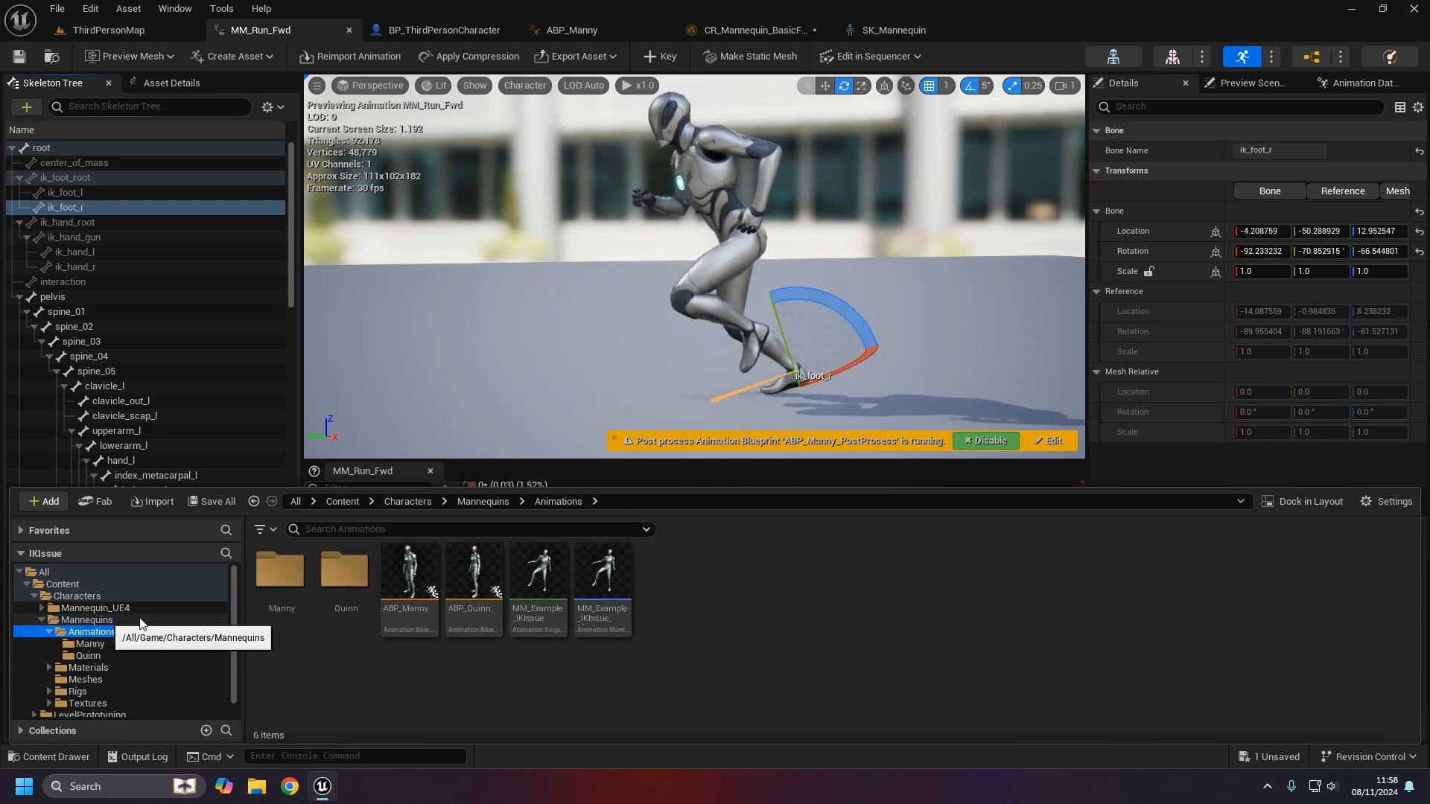
- Open MM_Example_IKIssue, check its ik_foot bones, and pause playback at frame 12
double_click(547, 622)
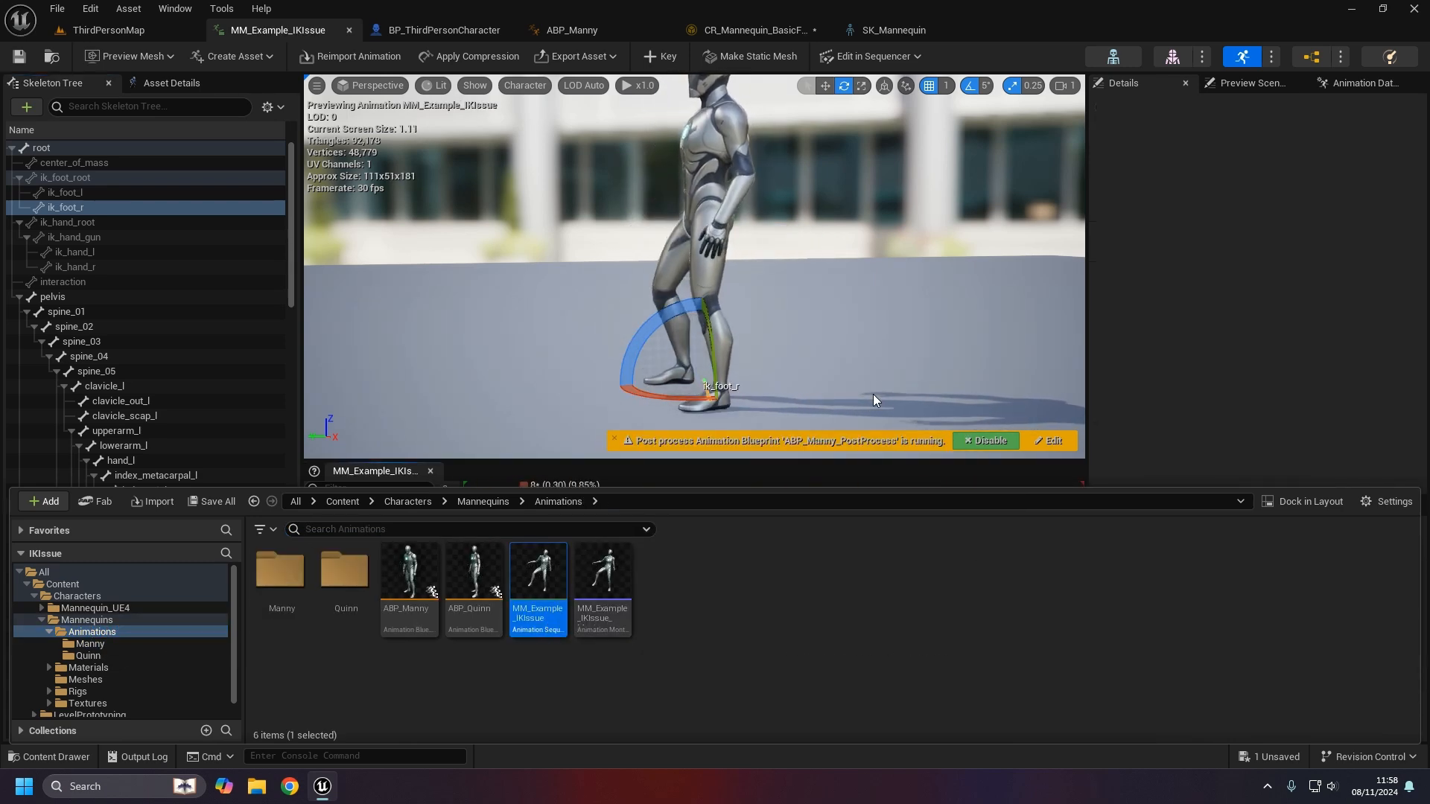
click(834, 380)
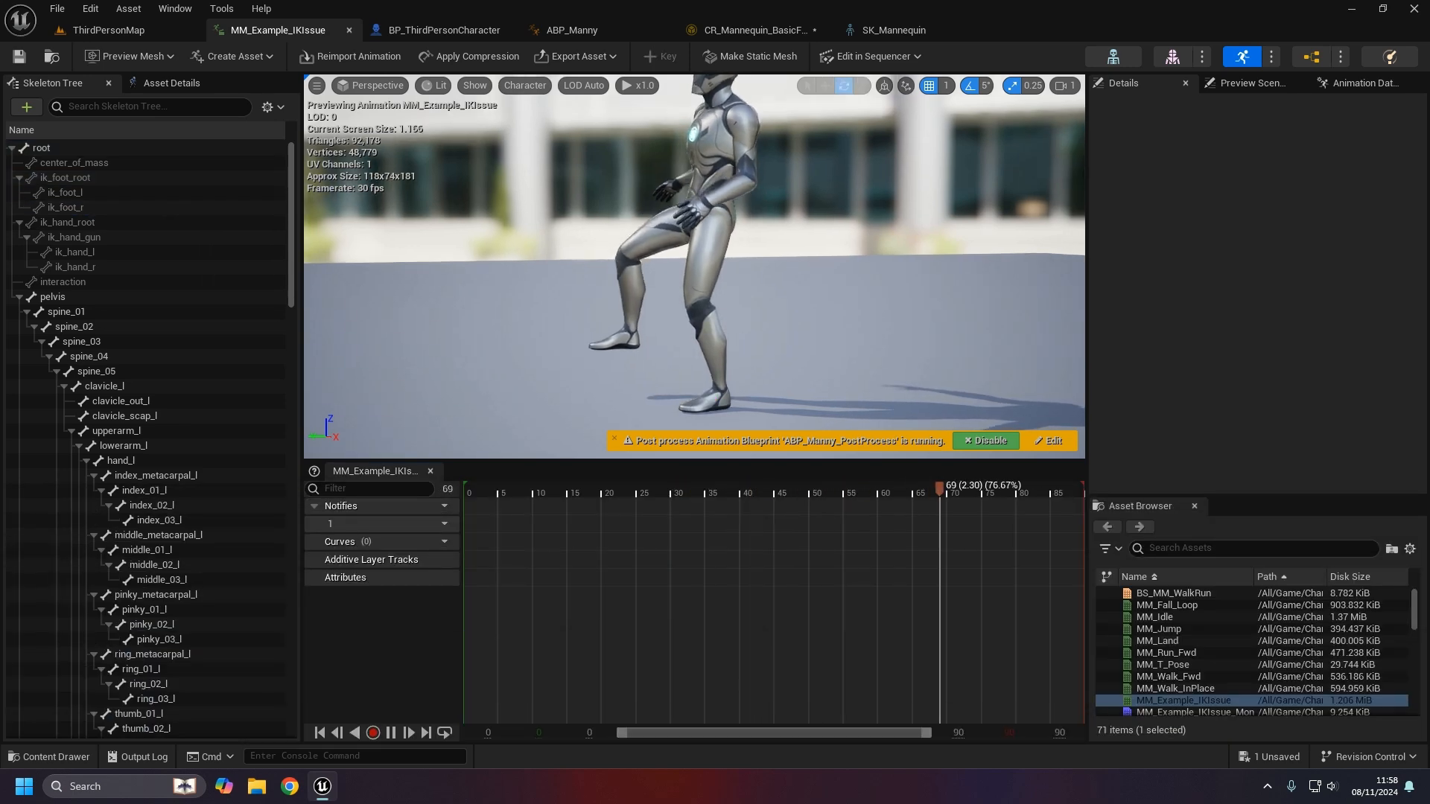
click(109, 192)
click(103, 208)
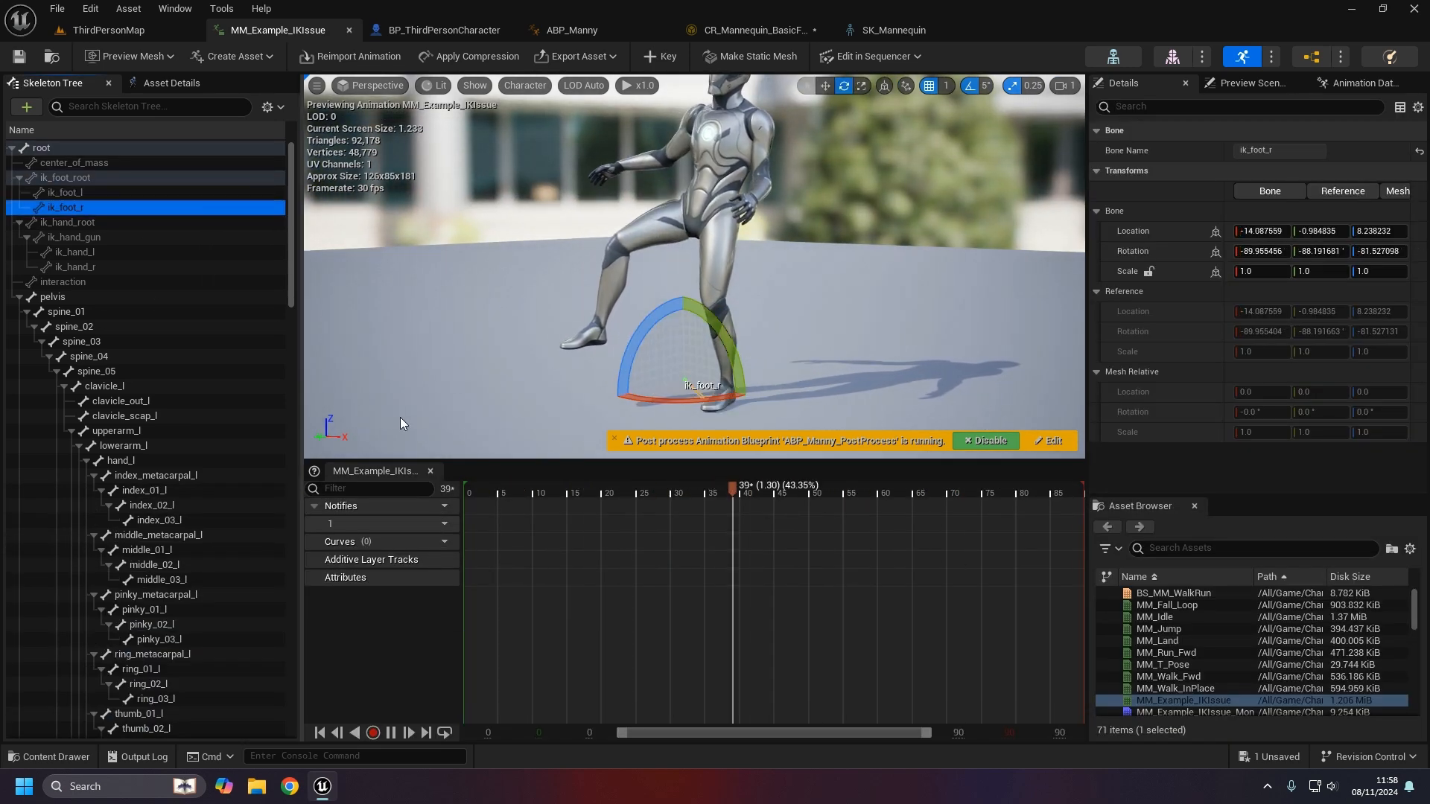
alt+drag(607, 354, 409, 364)
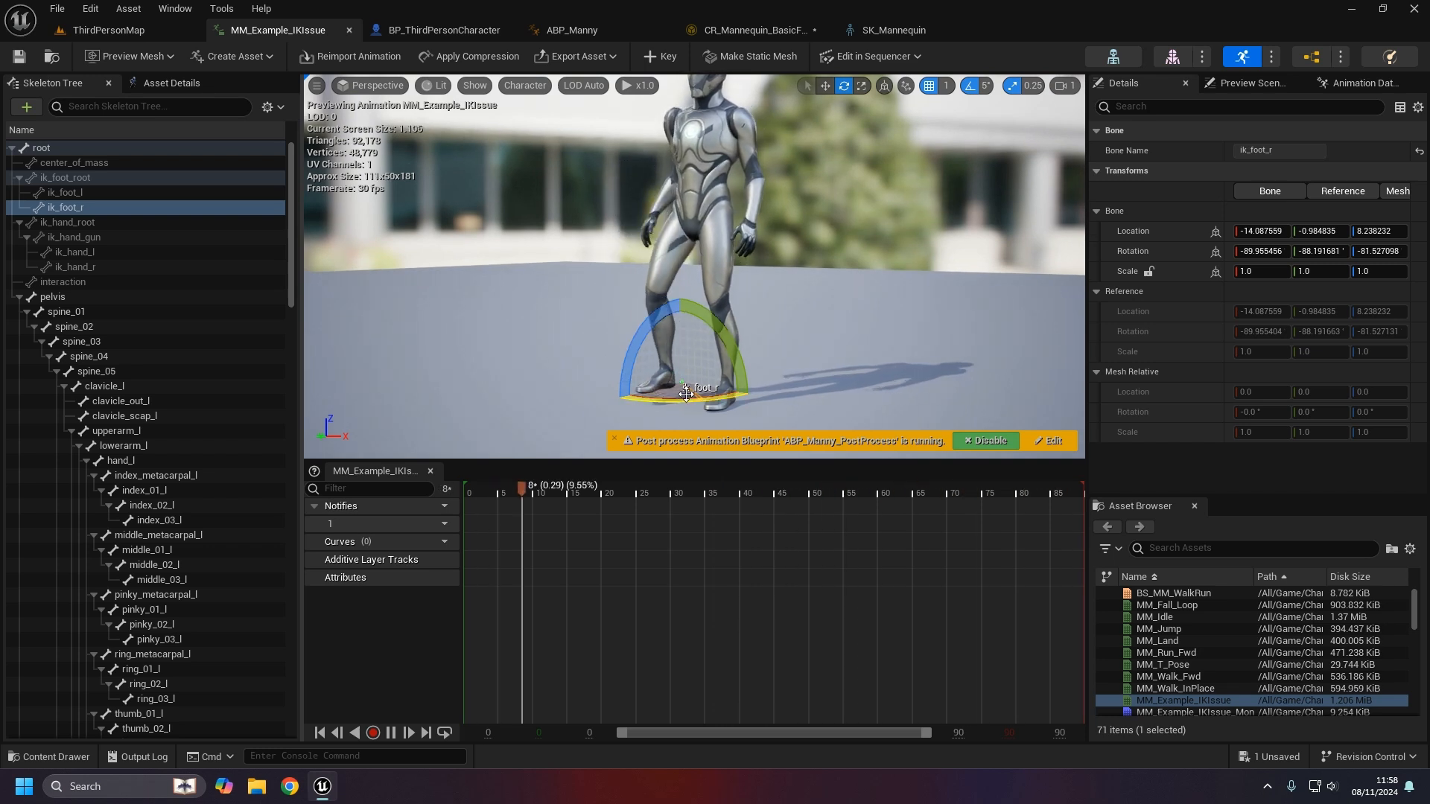
click(775, 365)
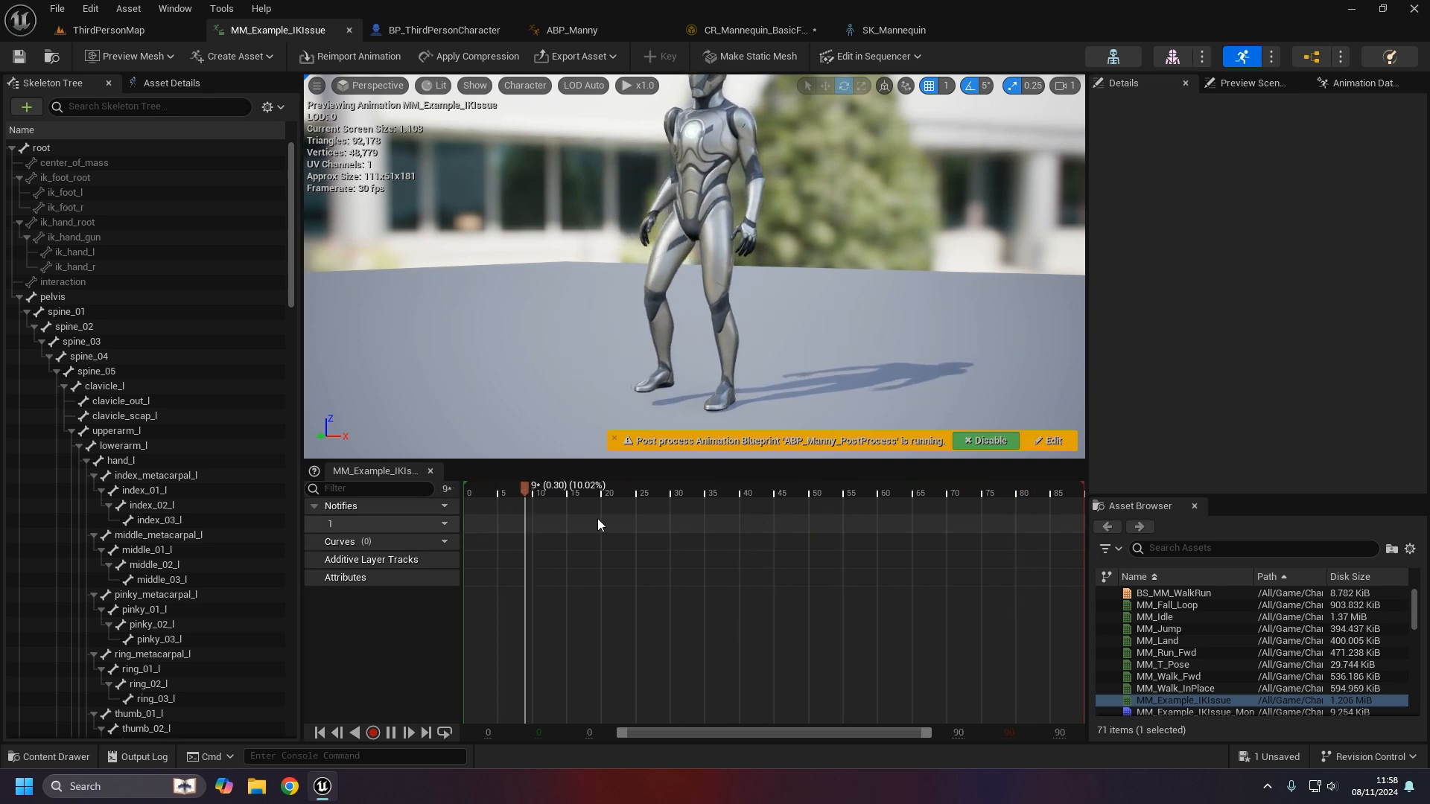
click(601, 483)
drag(601, 493, 547, 492)
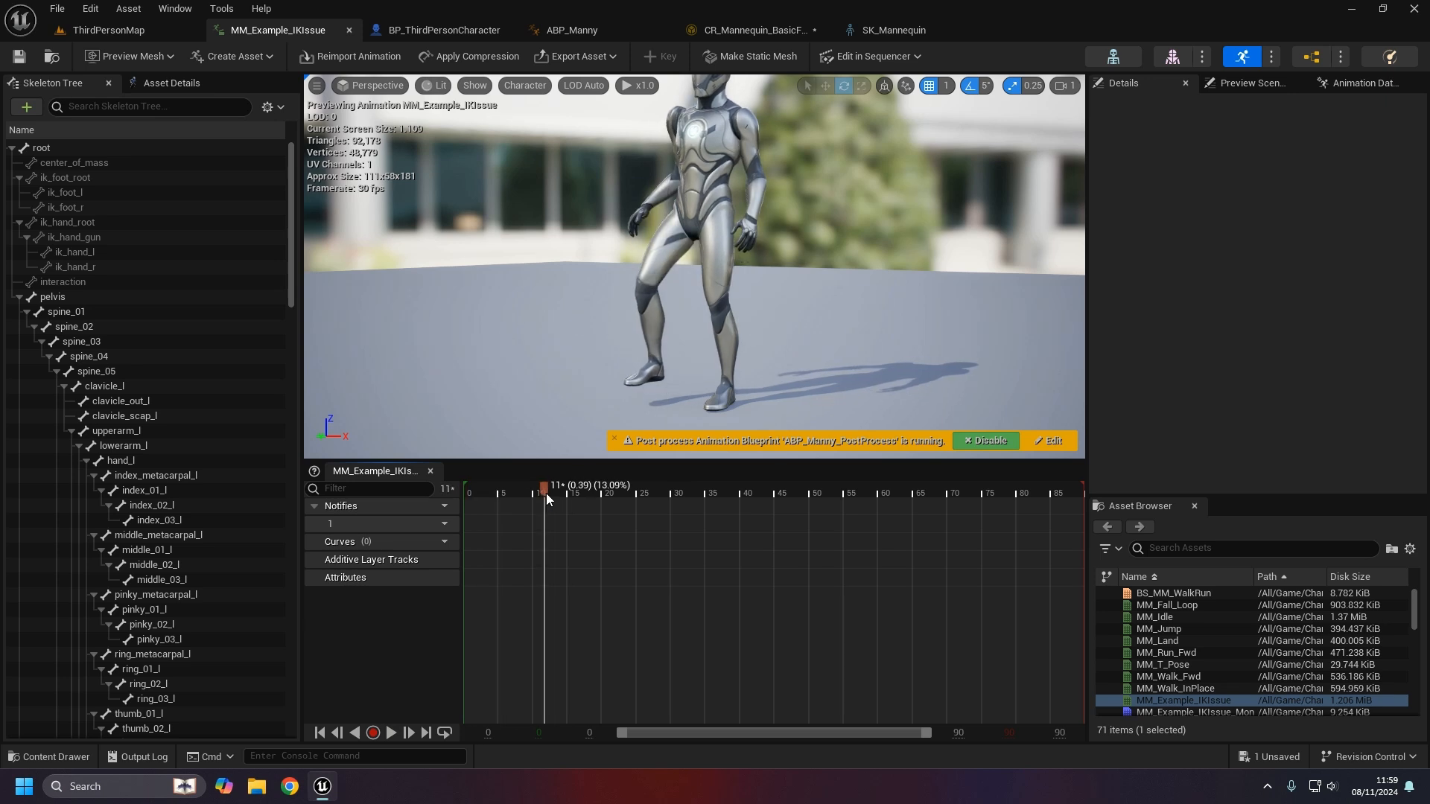
- Add a CopyBonesModifier to MM_Example_IKIssue and give it one expanded, empty bone pair
click(67, 193)
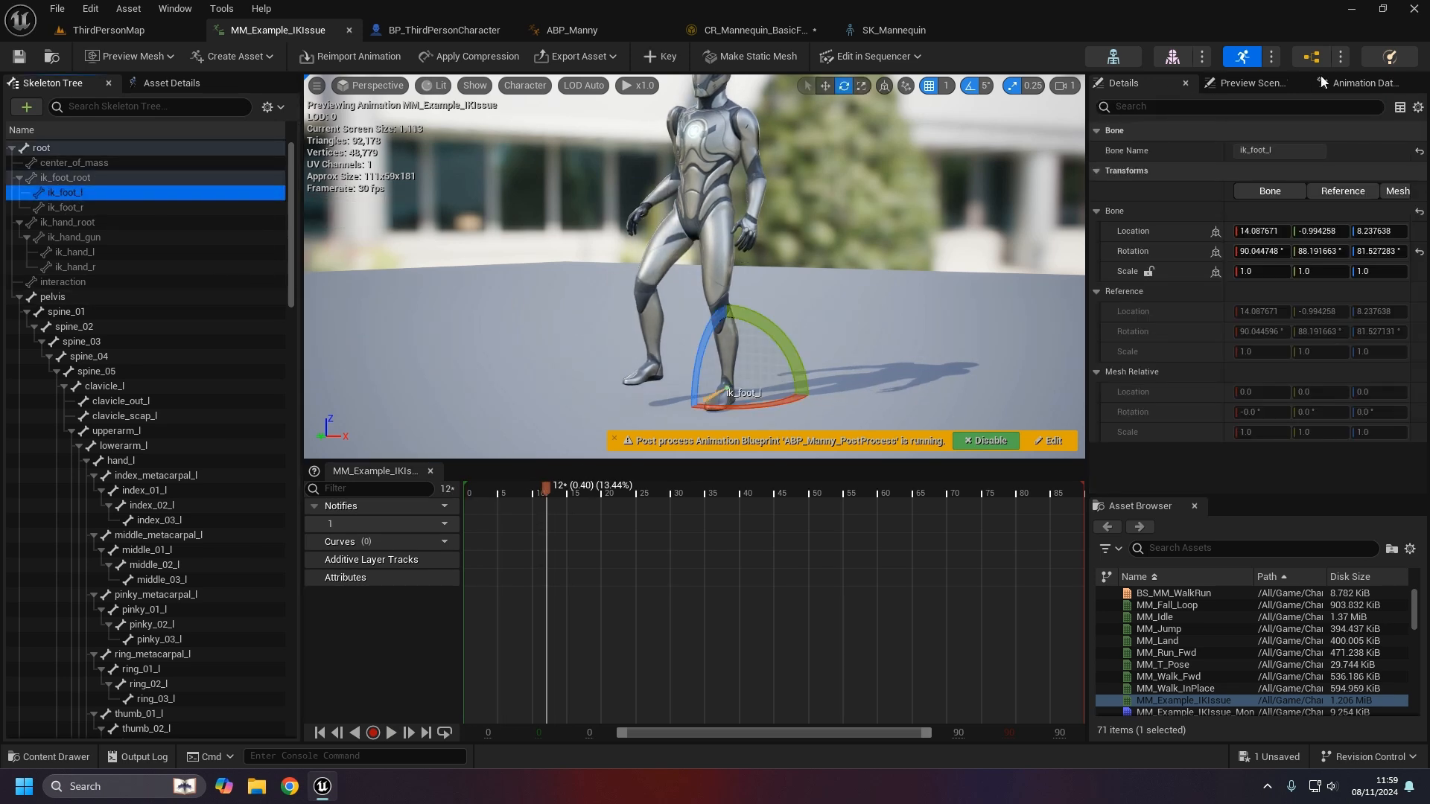
click(1362, 83)
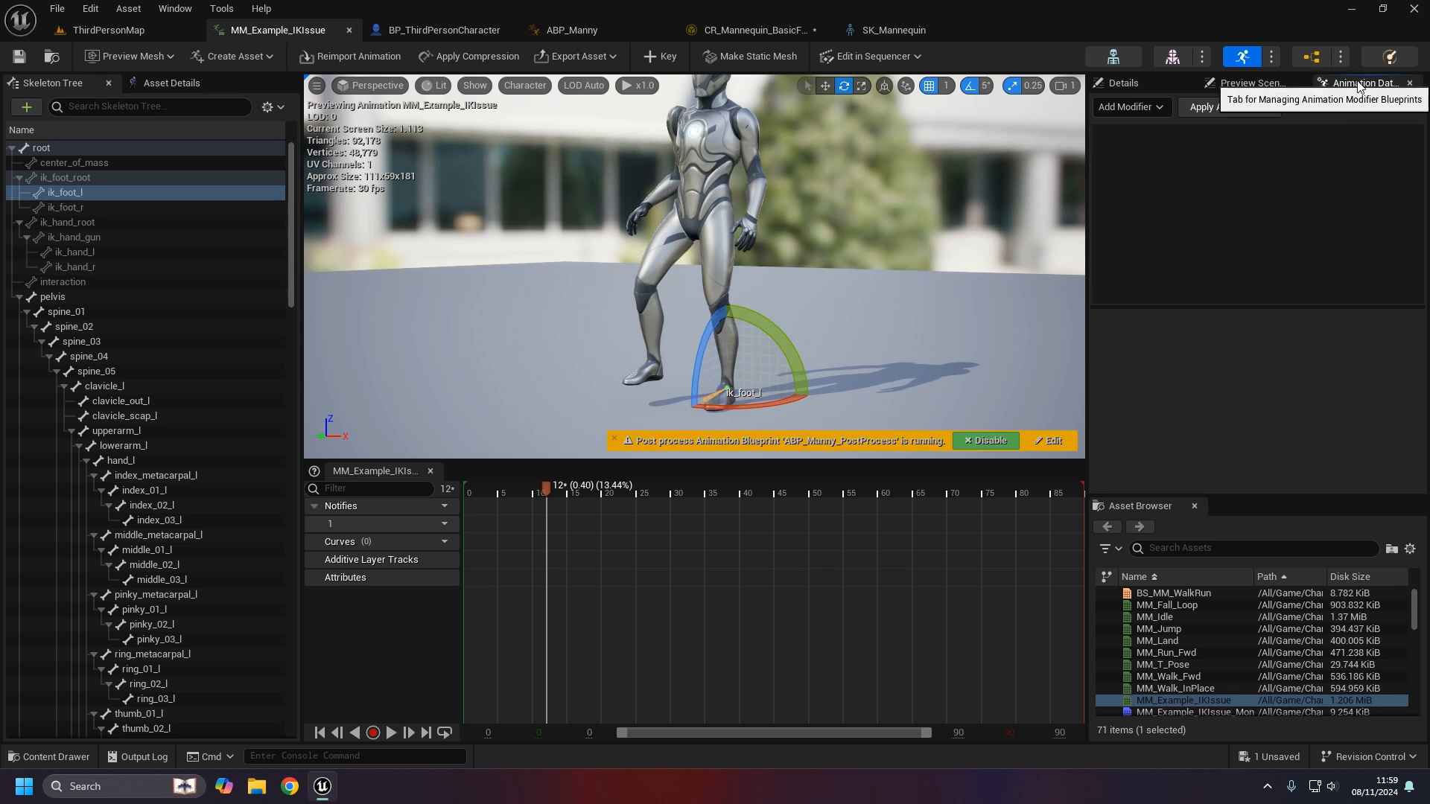
click(1156, 110)
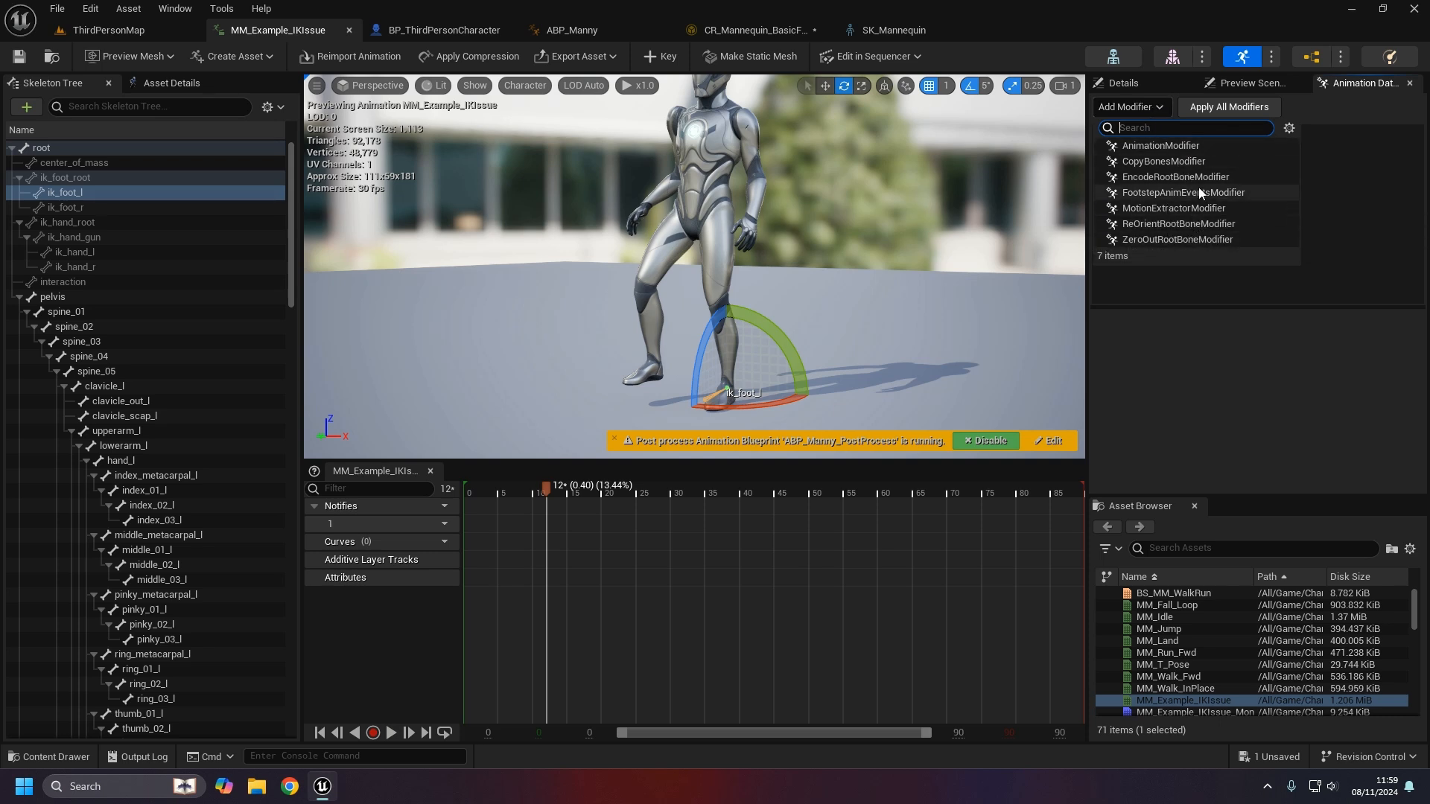
click(1196, 161)
click(1187, 132)
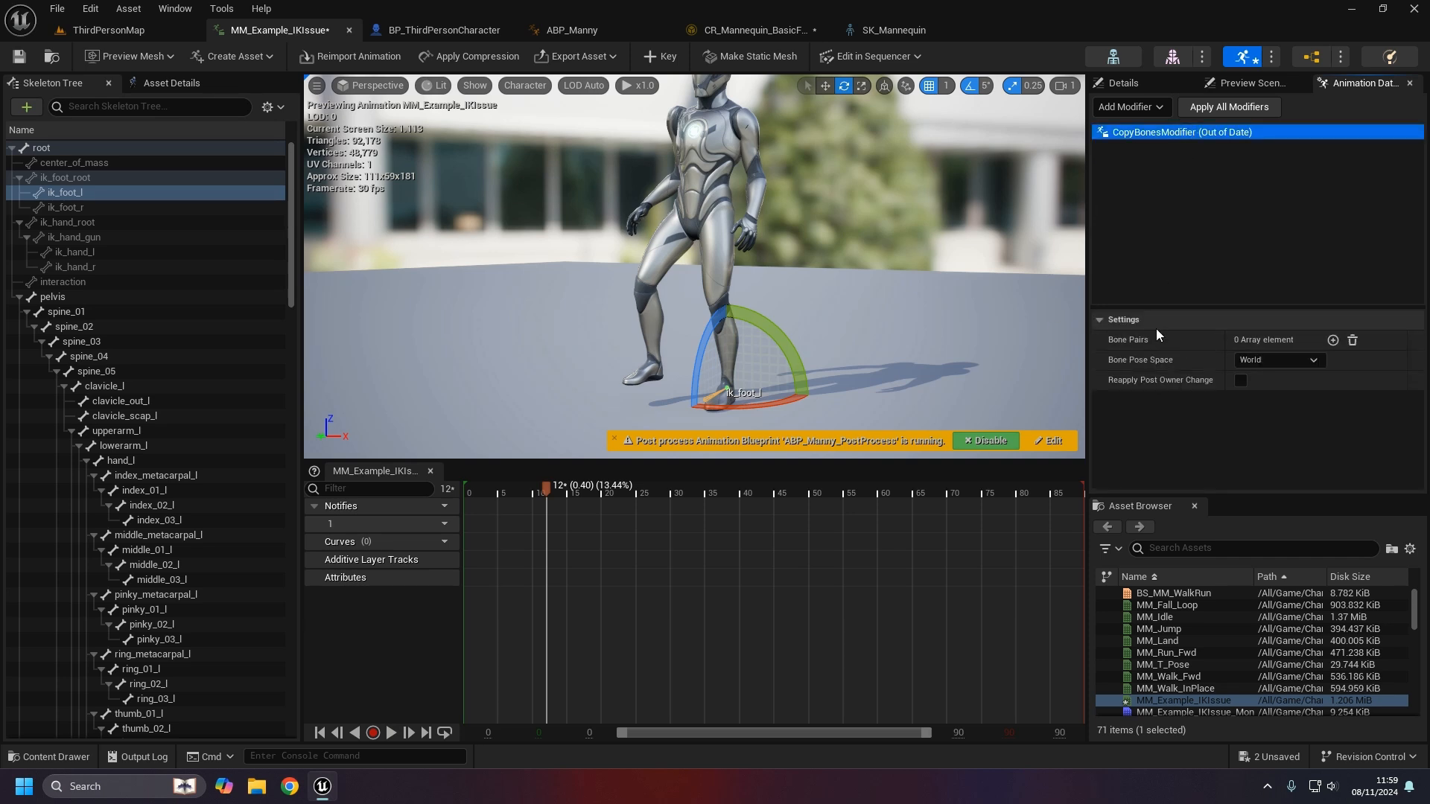
click(1333, 340)
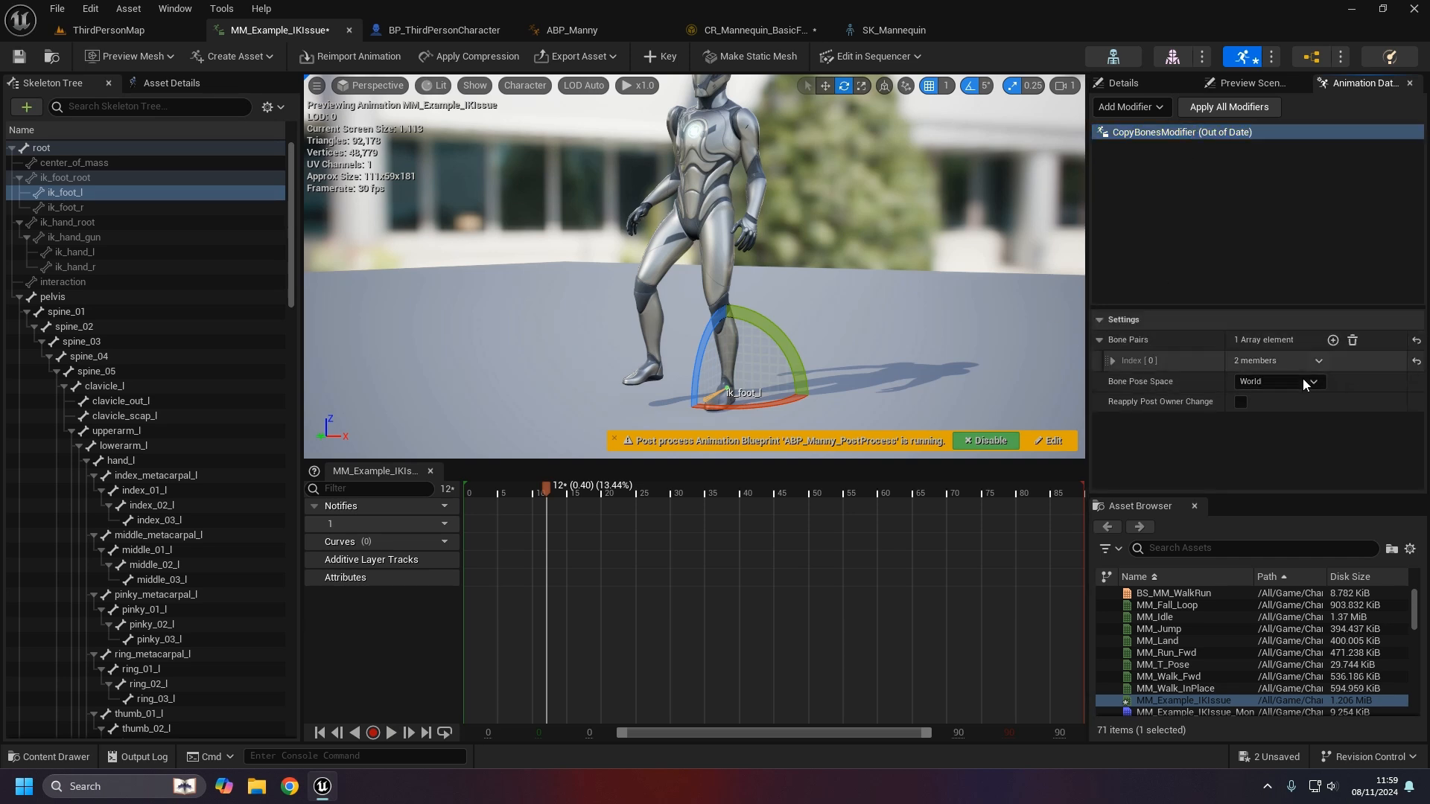
click(1113, 361)
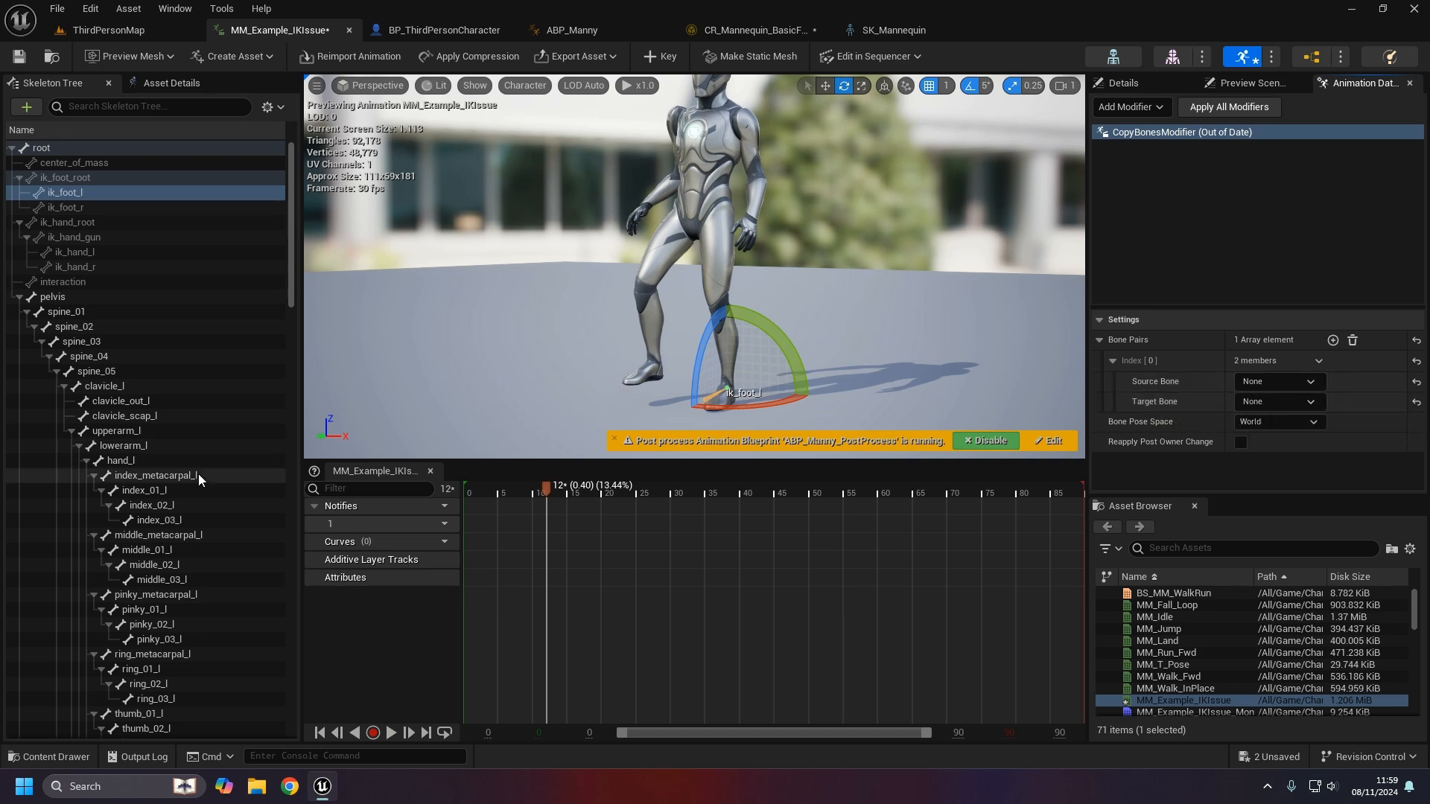
- Pair source bone foot_r with target bone ik_foot_r in the CopyBonesModifier
click(1274, 381)
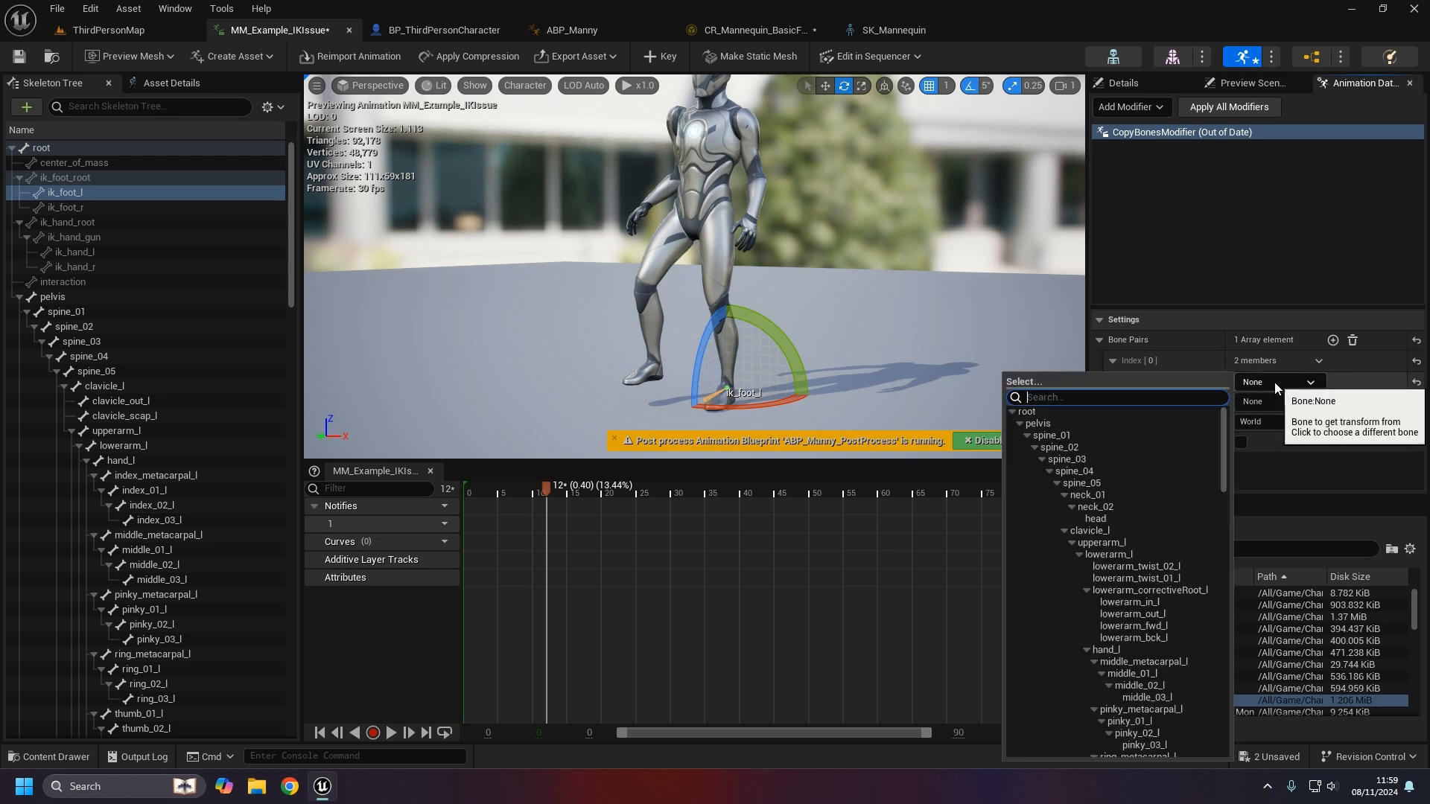
text(foot)
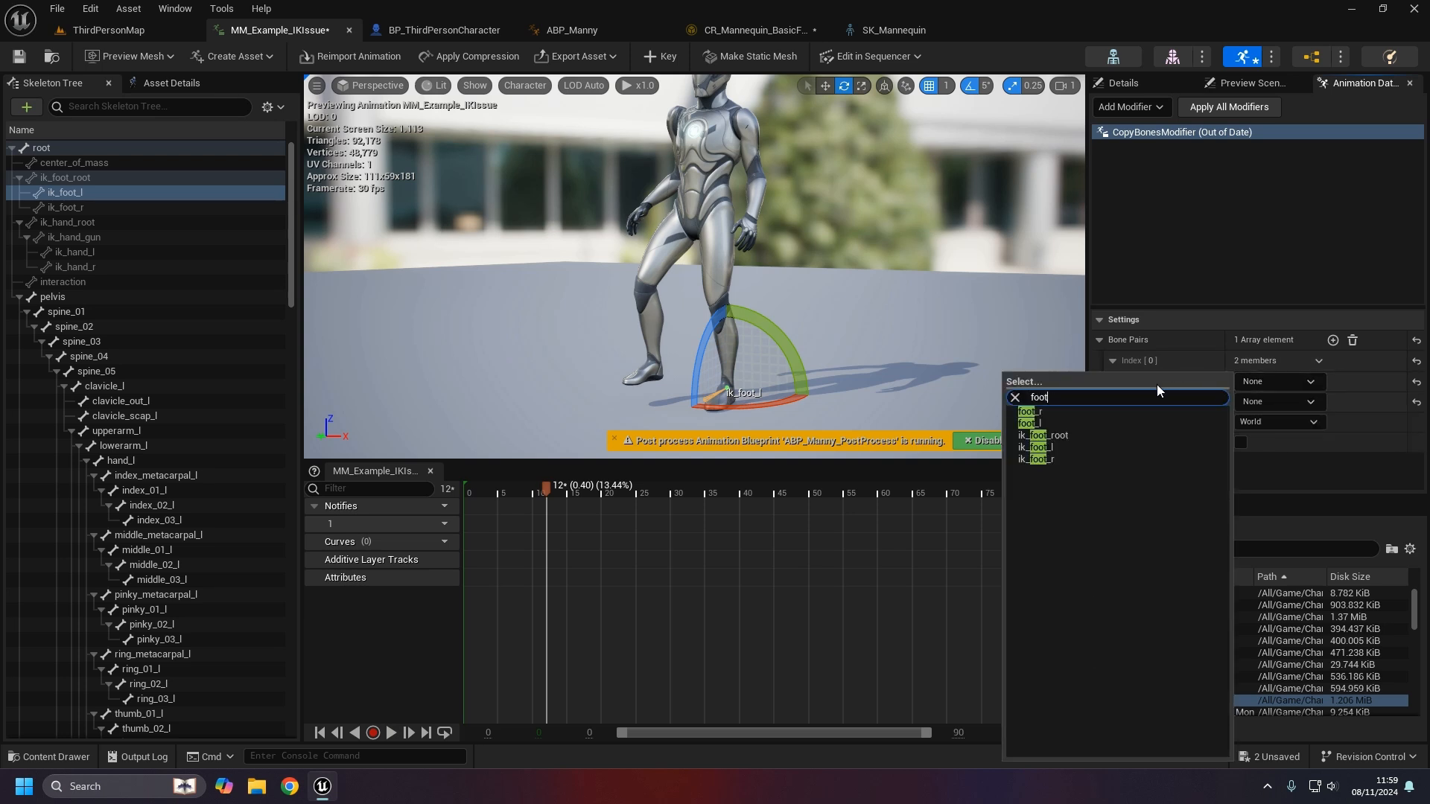
click(1035, 410)
click(1269, 402)
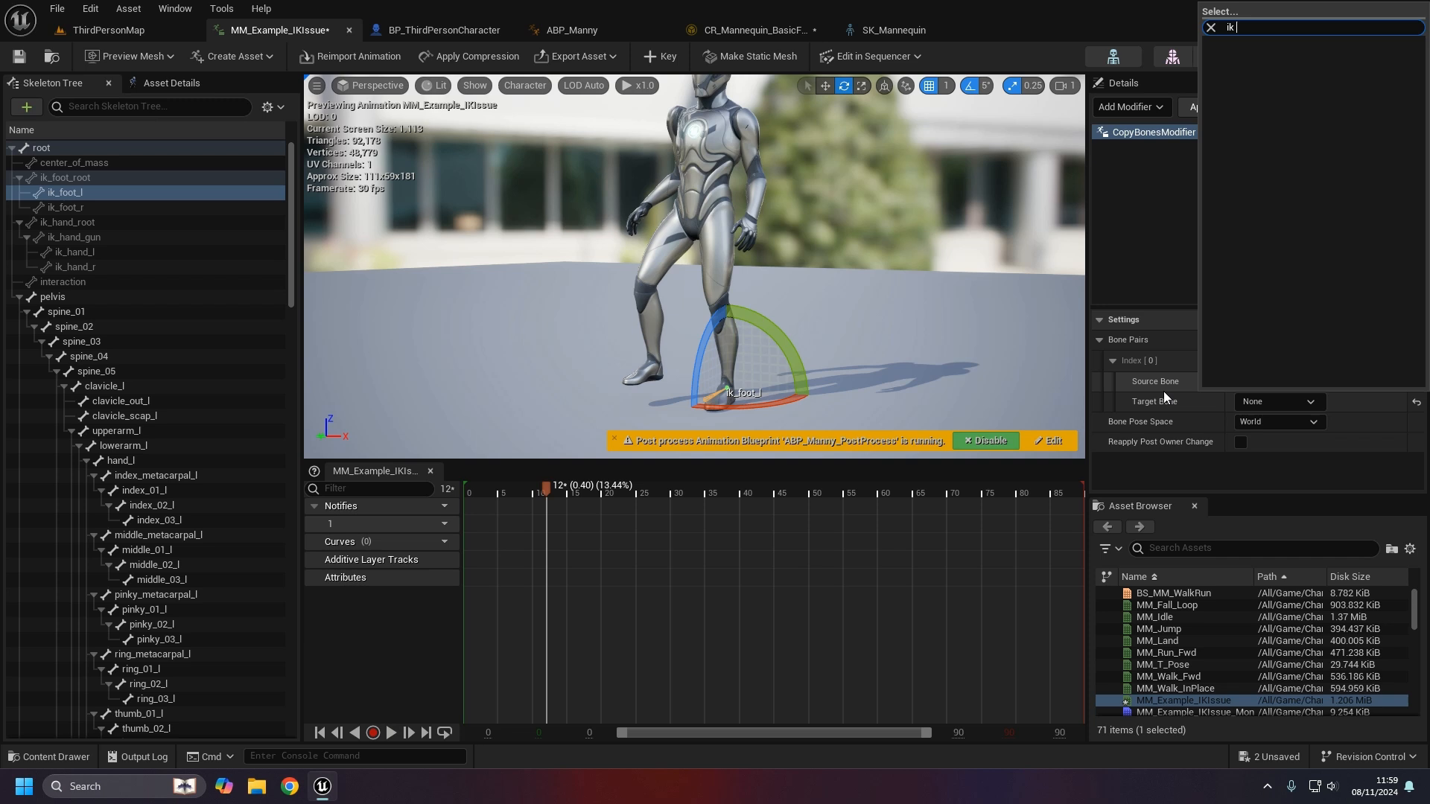
text(foo)
click(1227, 89)
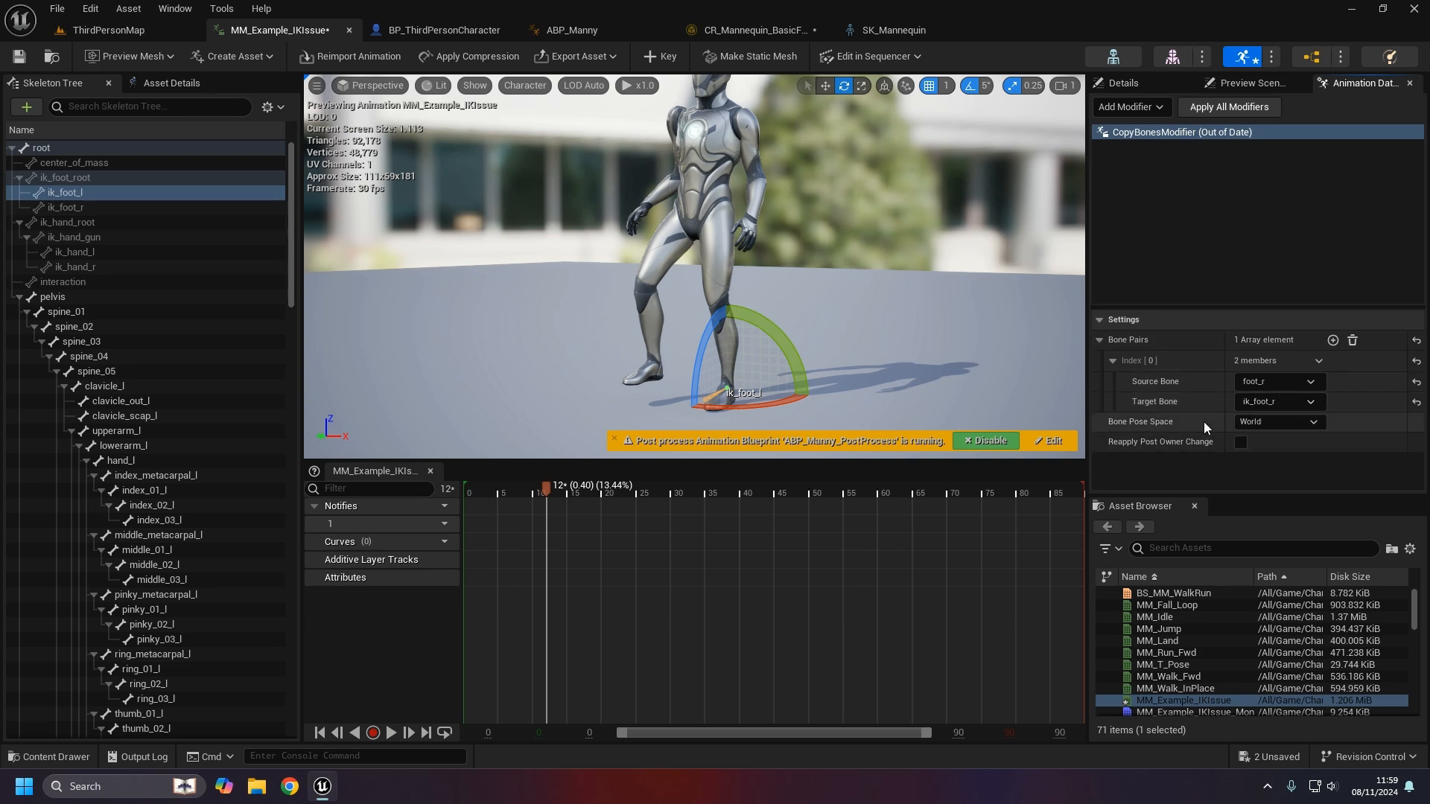
click(78, 206)
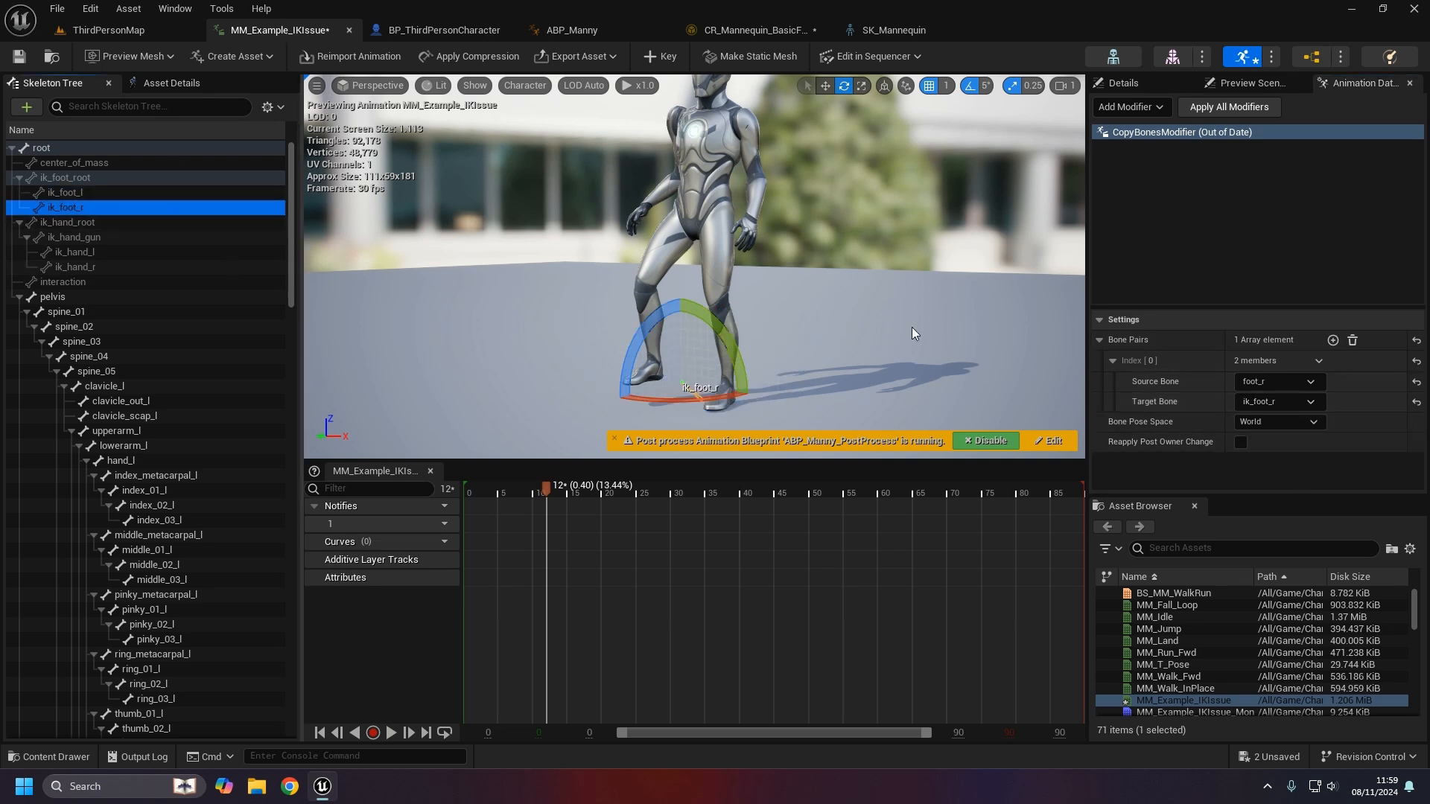
right_click(1205, 135)
- Apply the Copy Bones modifier and scrub the animation to frame 85
click(1244, 166)
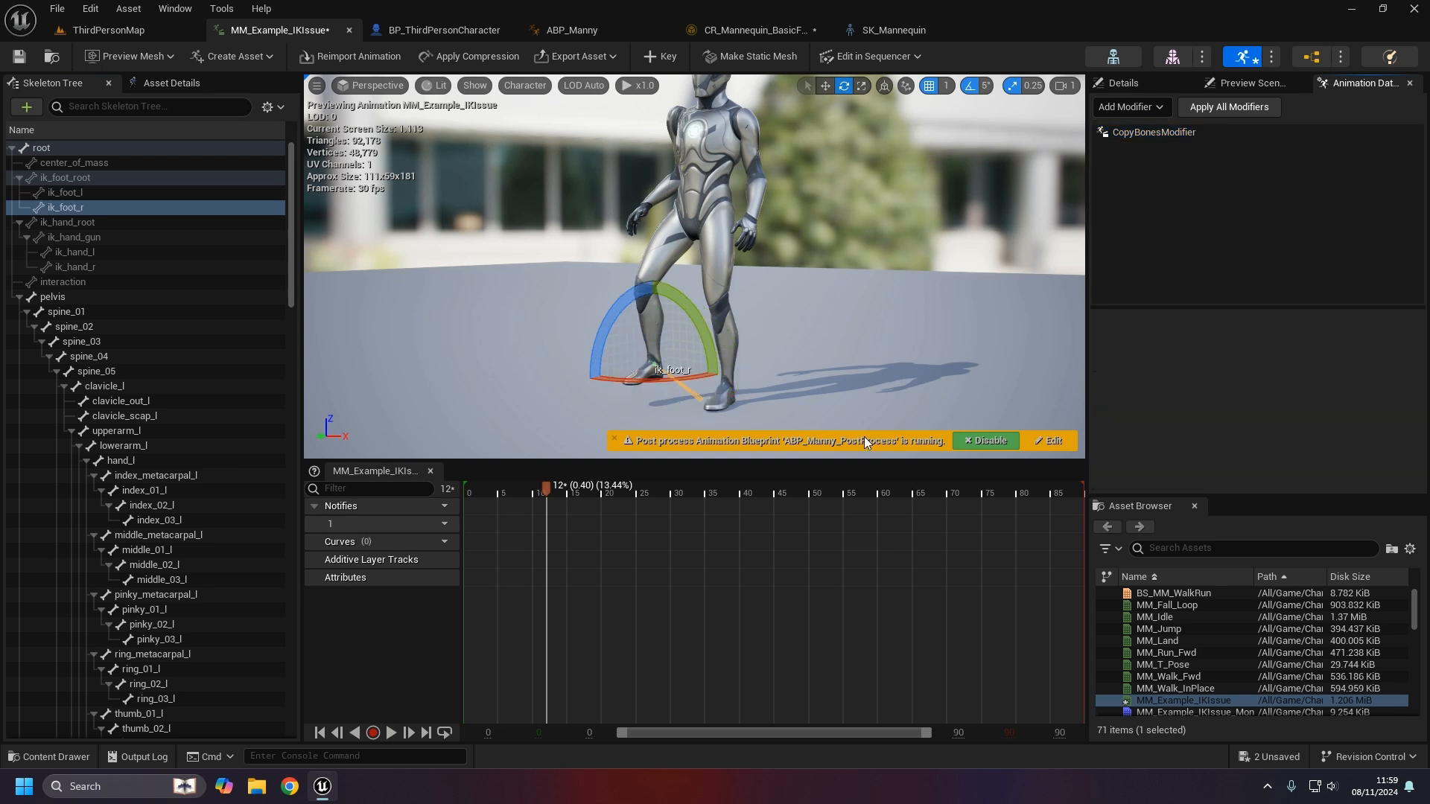
click(509, 491)
drag(510, 491, 606, 514)
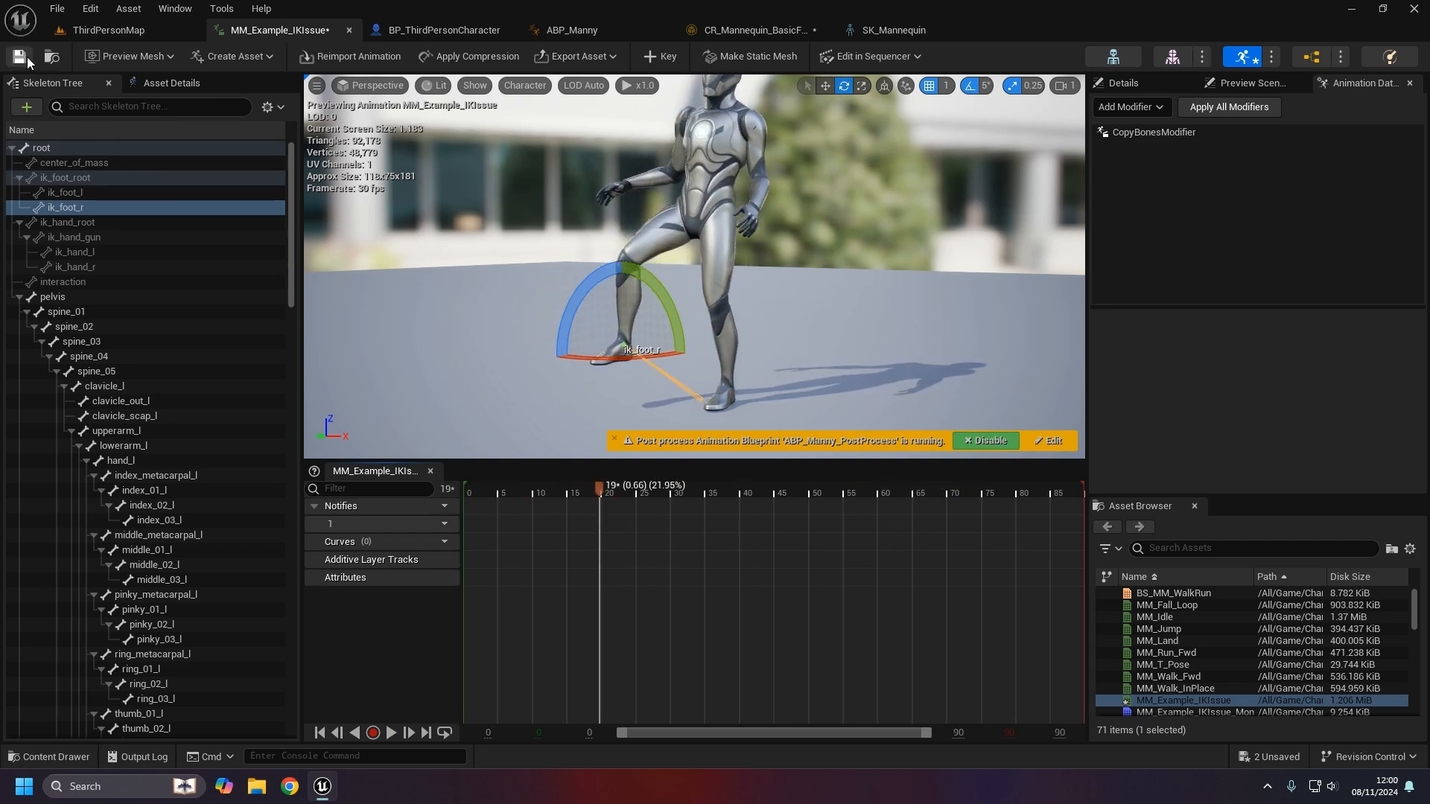
- Test-play ThirdPersonMap, regain editor control with Shift+F1, and switch to the SK_Mannequin tab
click(91, 32)
click(363, 56)
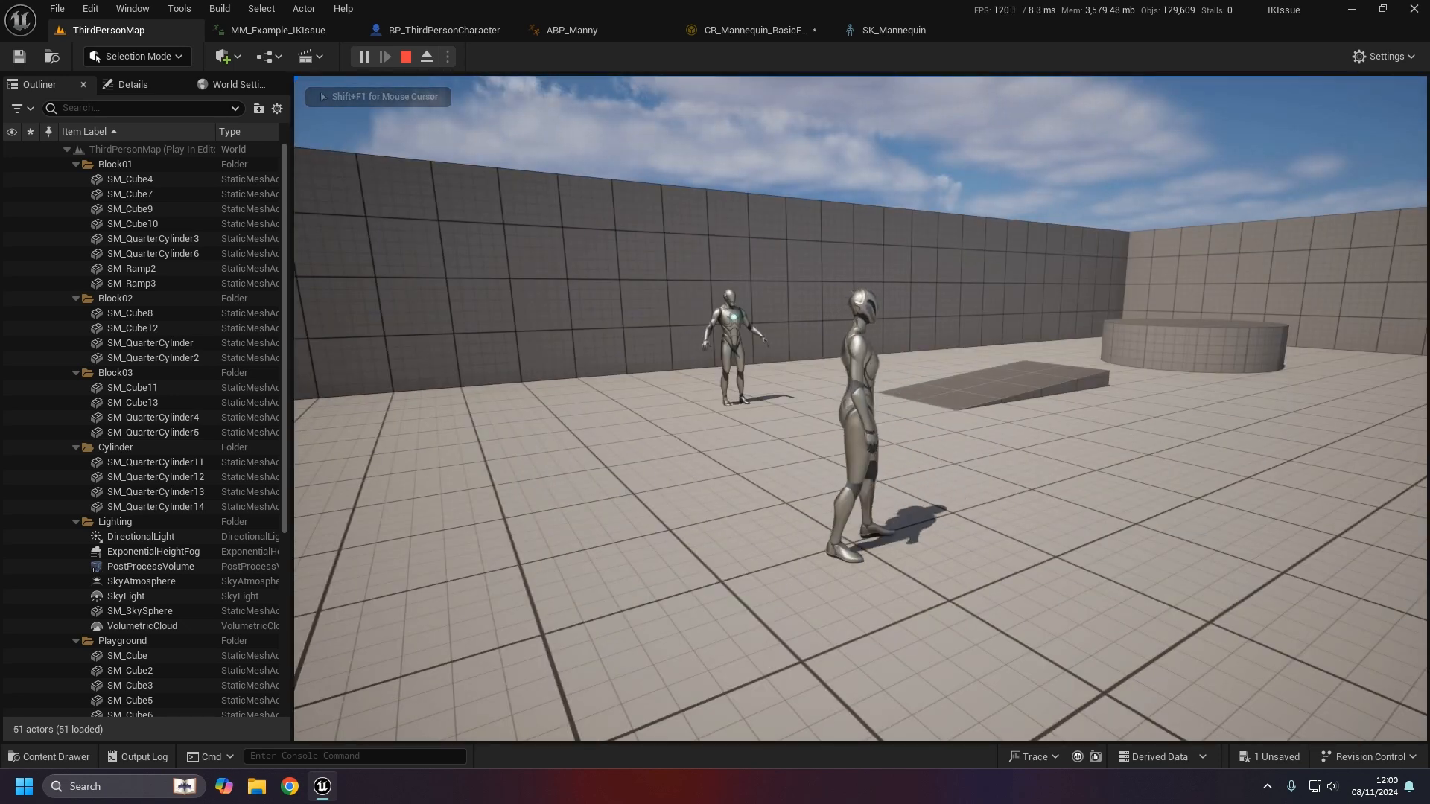
key(shift+F1)
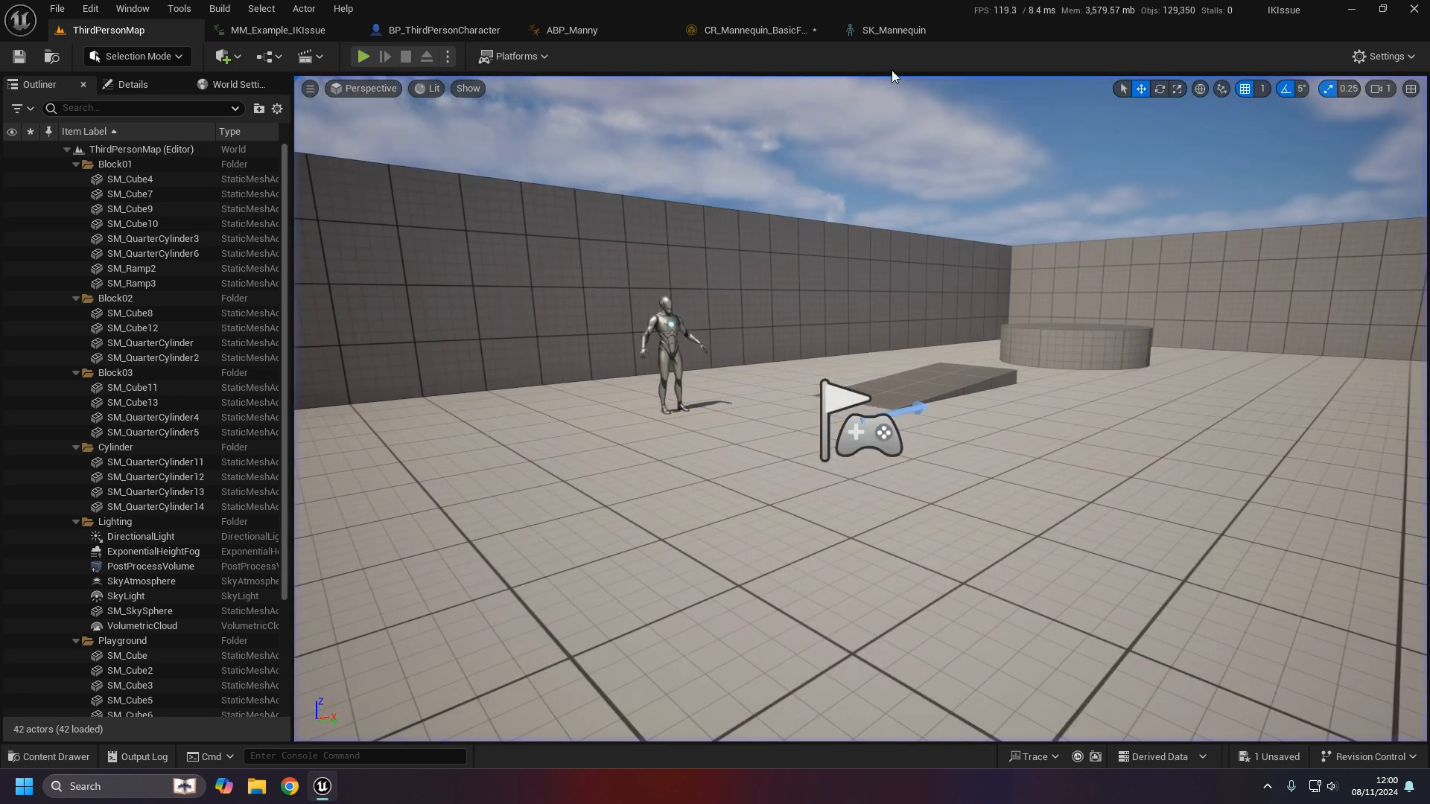
click(886, 30)
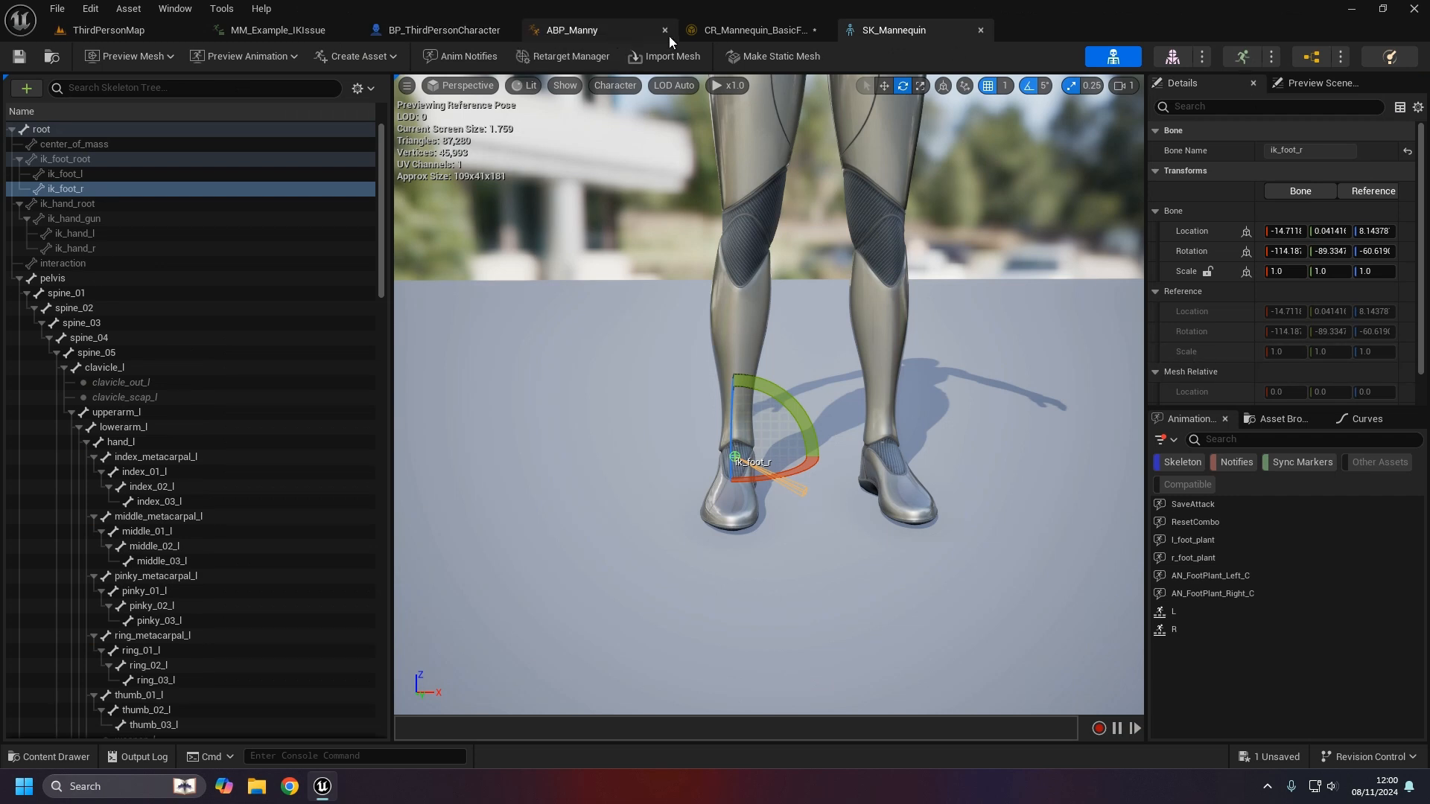
- Back in MM_Example_IKIssue, review the CopyBonesModifier's foot_r-to-ik_foot_r pair and the ik_hand bones
click(283, 30)
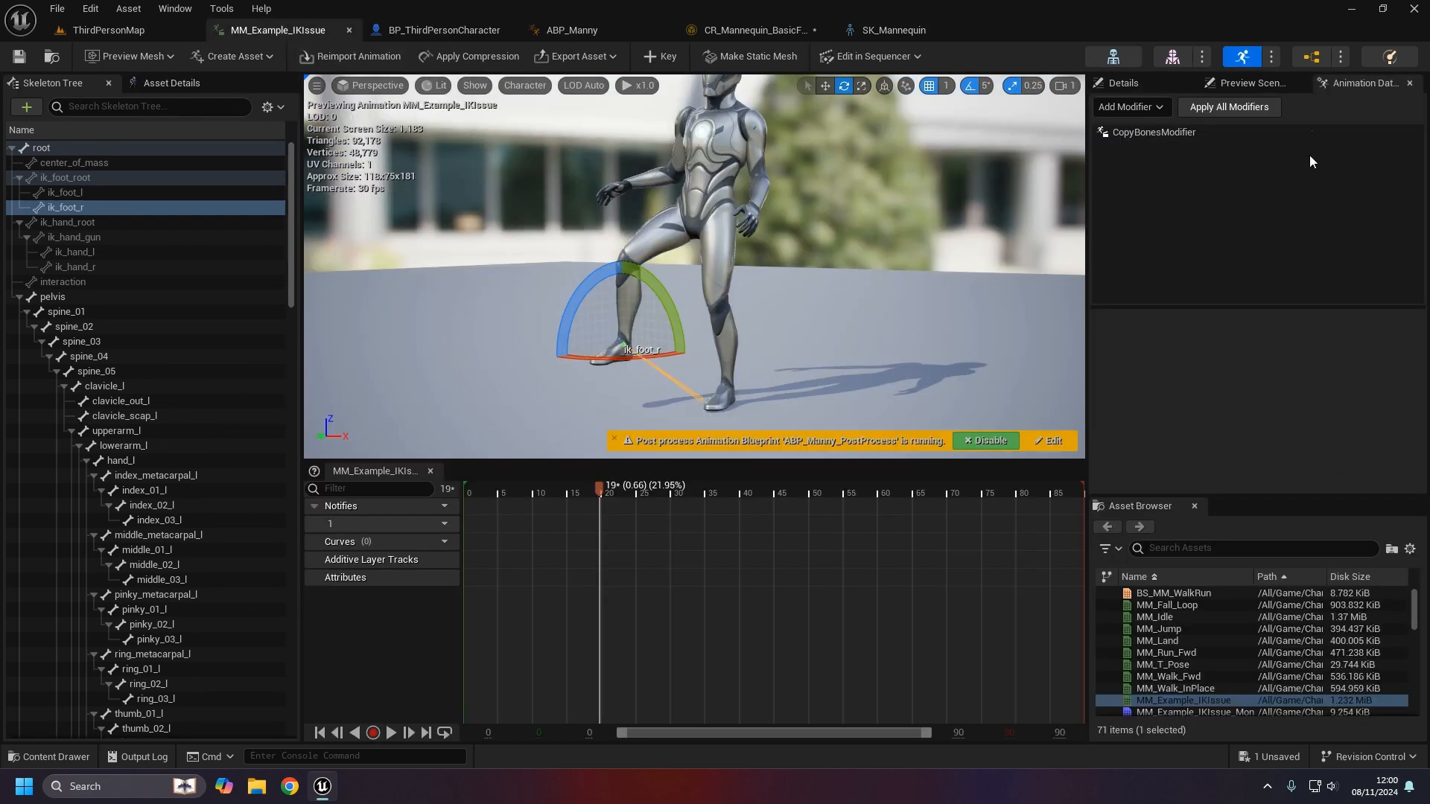
click(1173, 132)
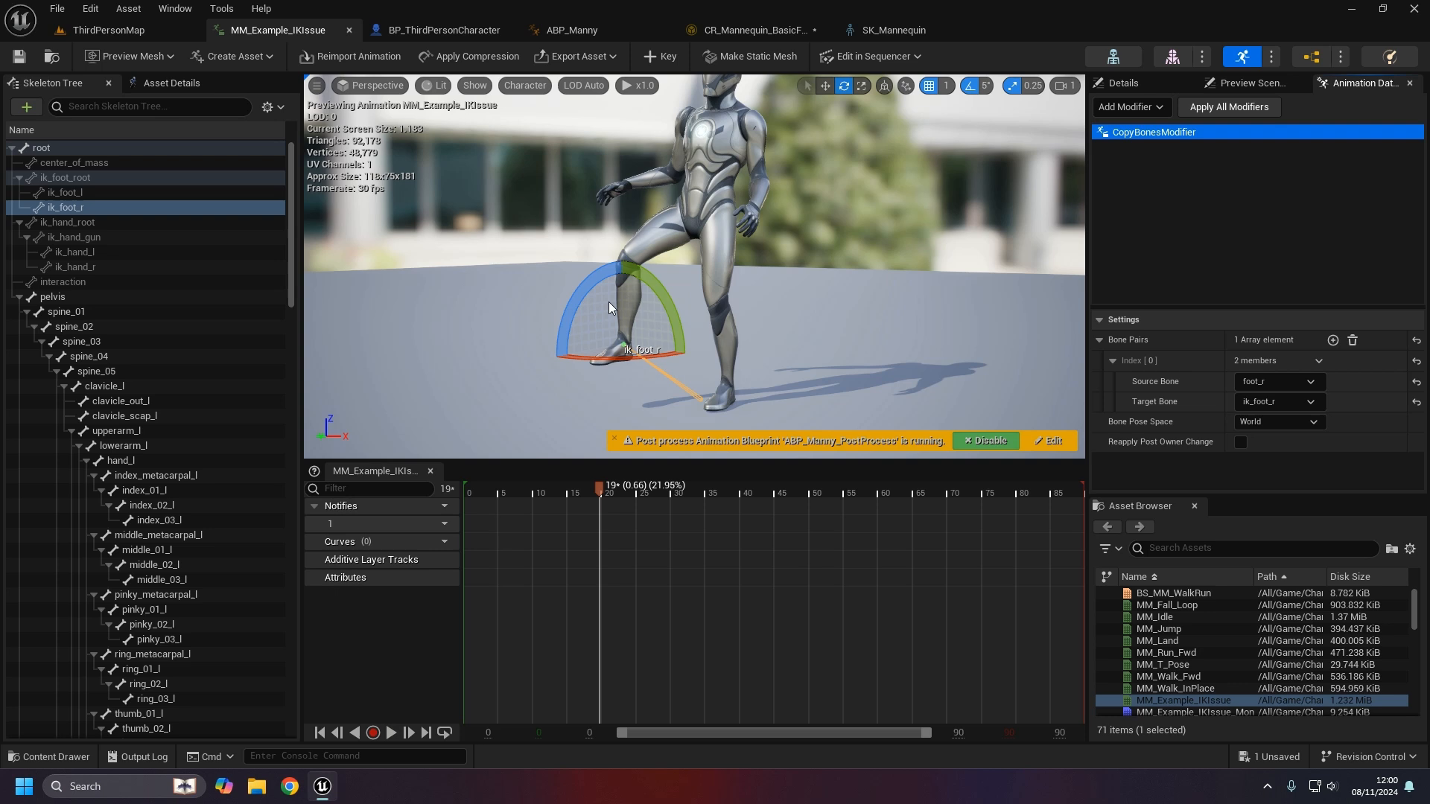
click(102, 263)
click(114, 251)
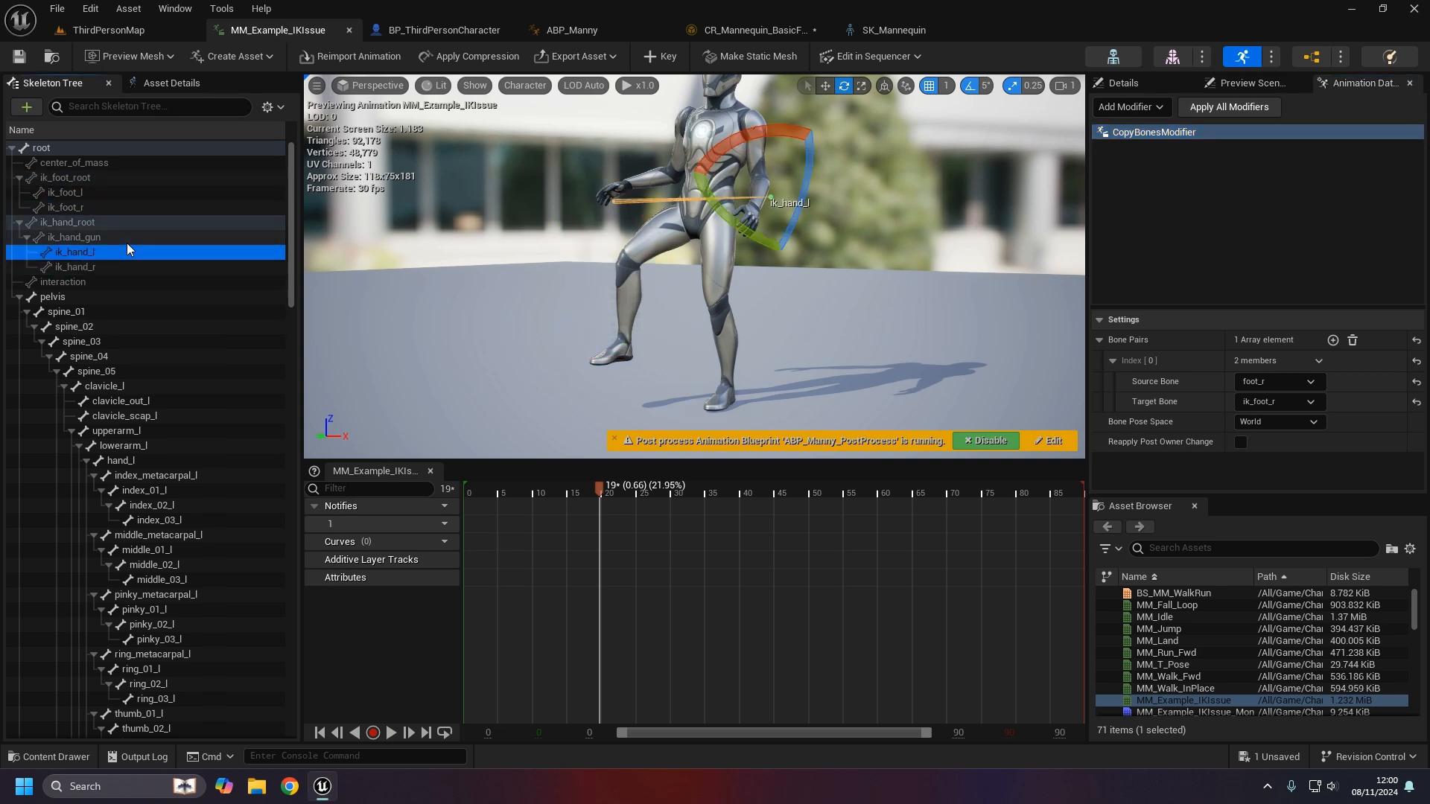
click(1217, 222)
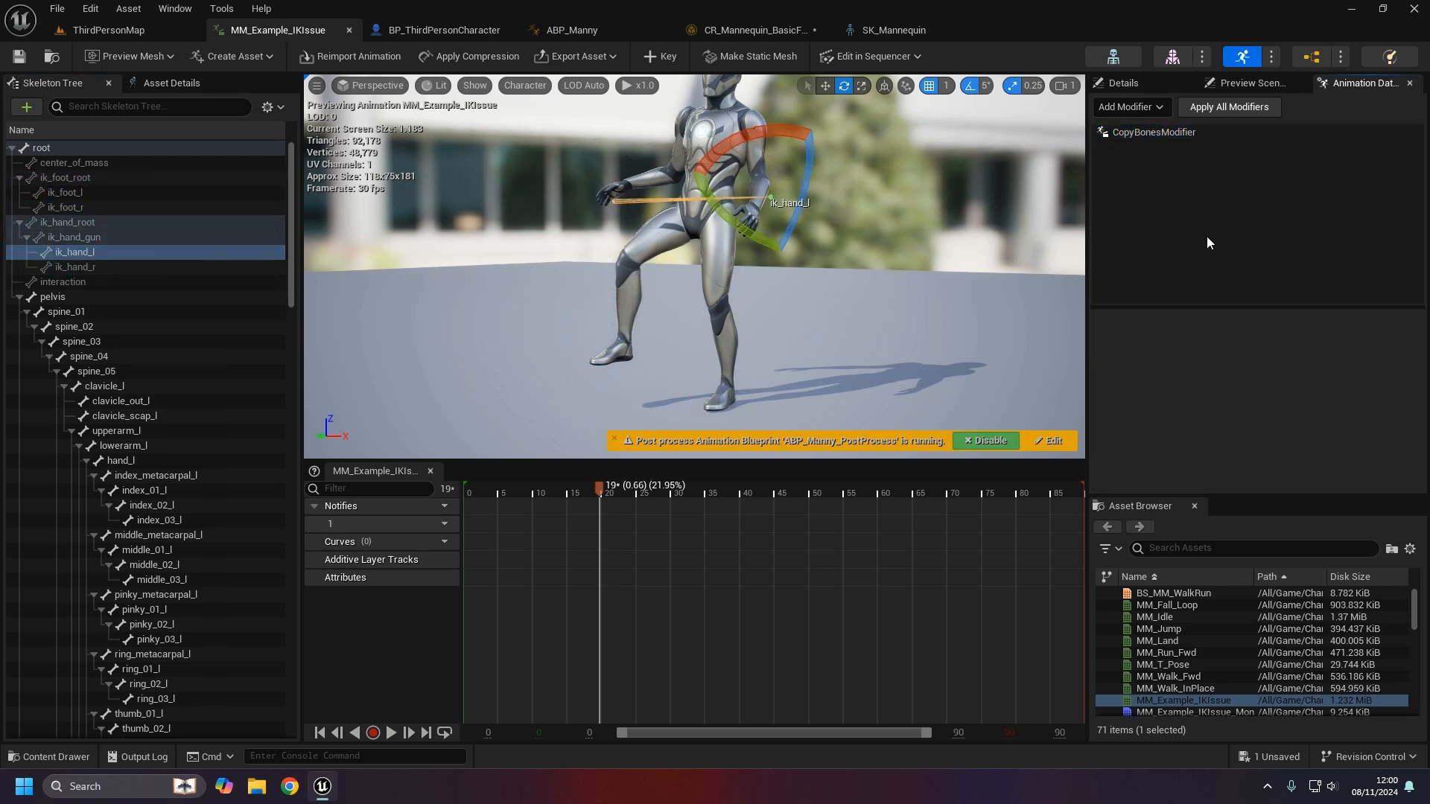
click(1217, 133)
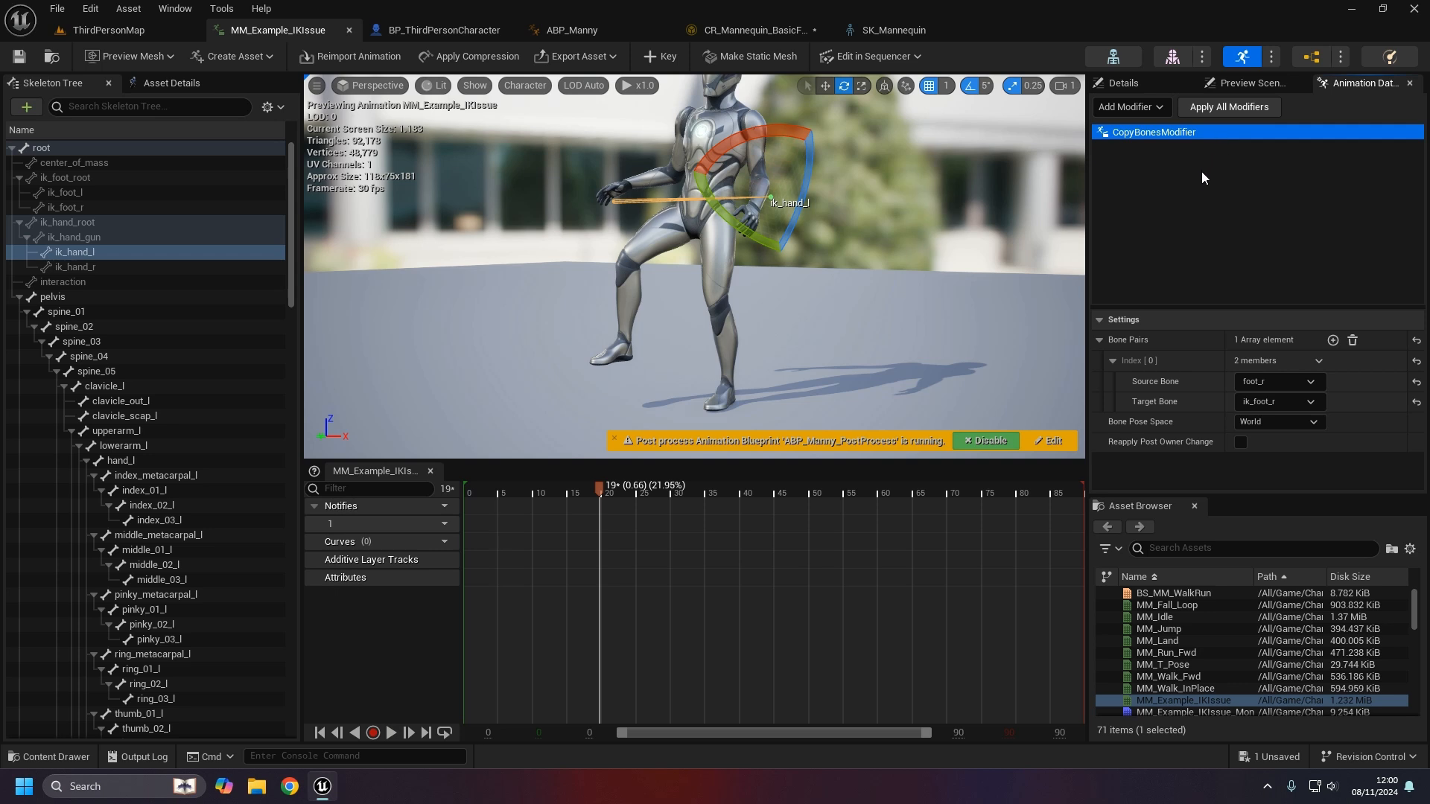
- Inspect the Forwards Solve and Sequence nodes in CR_Mannequin_BasicFootIK, then close that rig
click(774, 28)
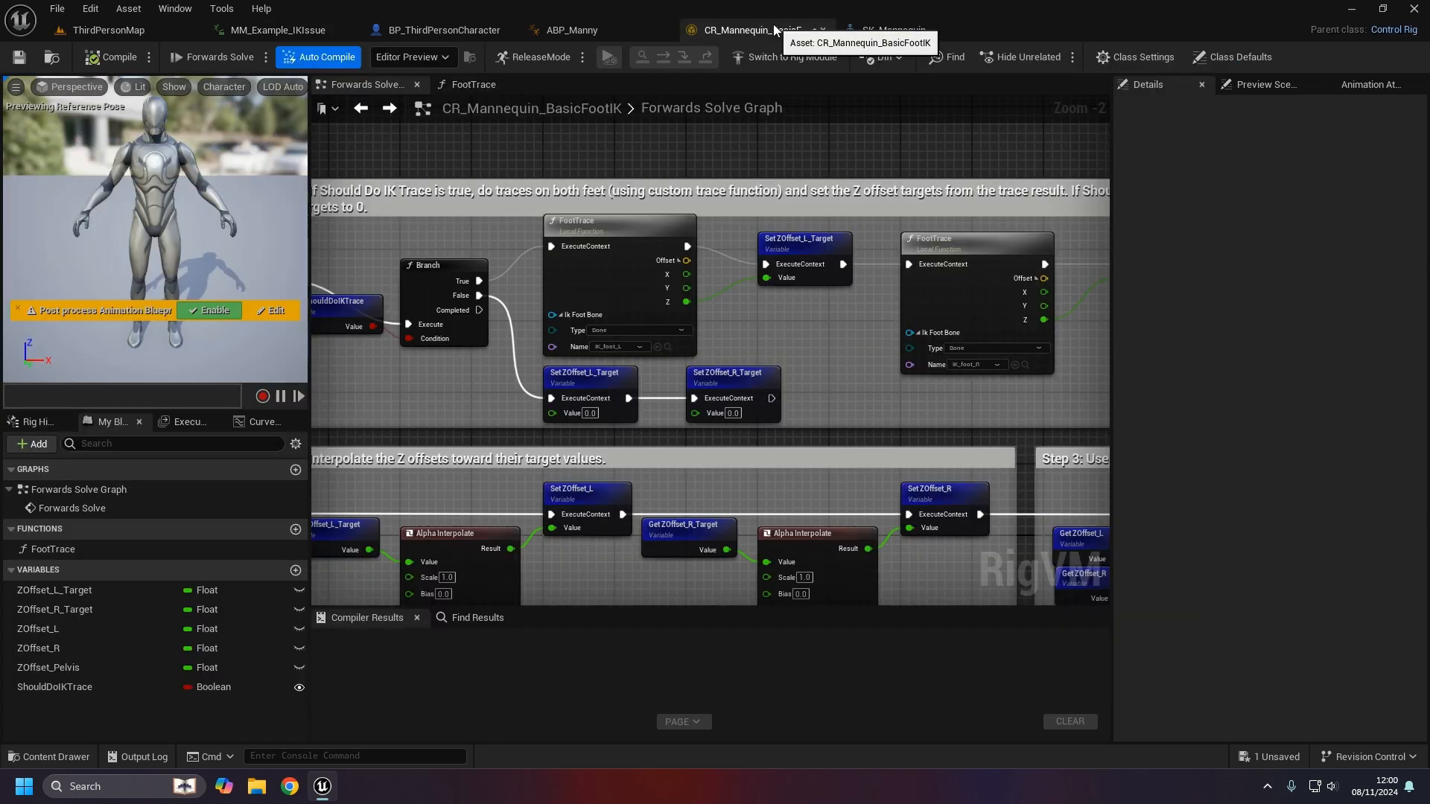
click(102, 28)
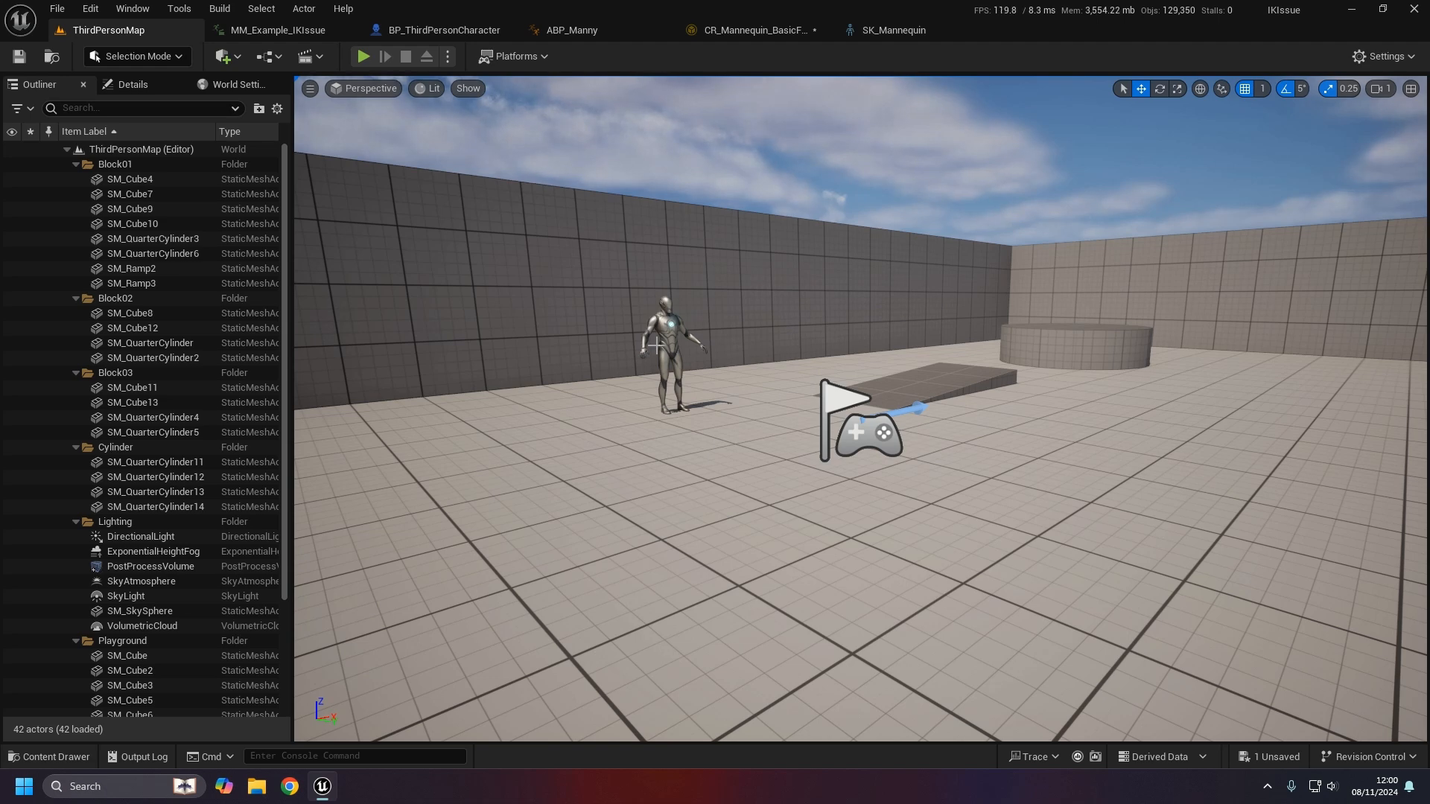
click(283, 29)
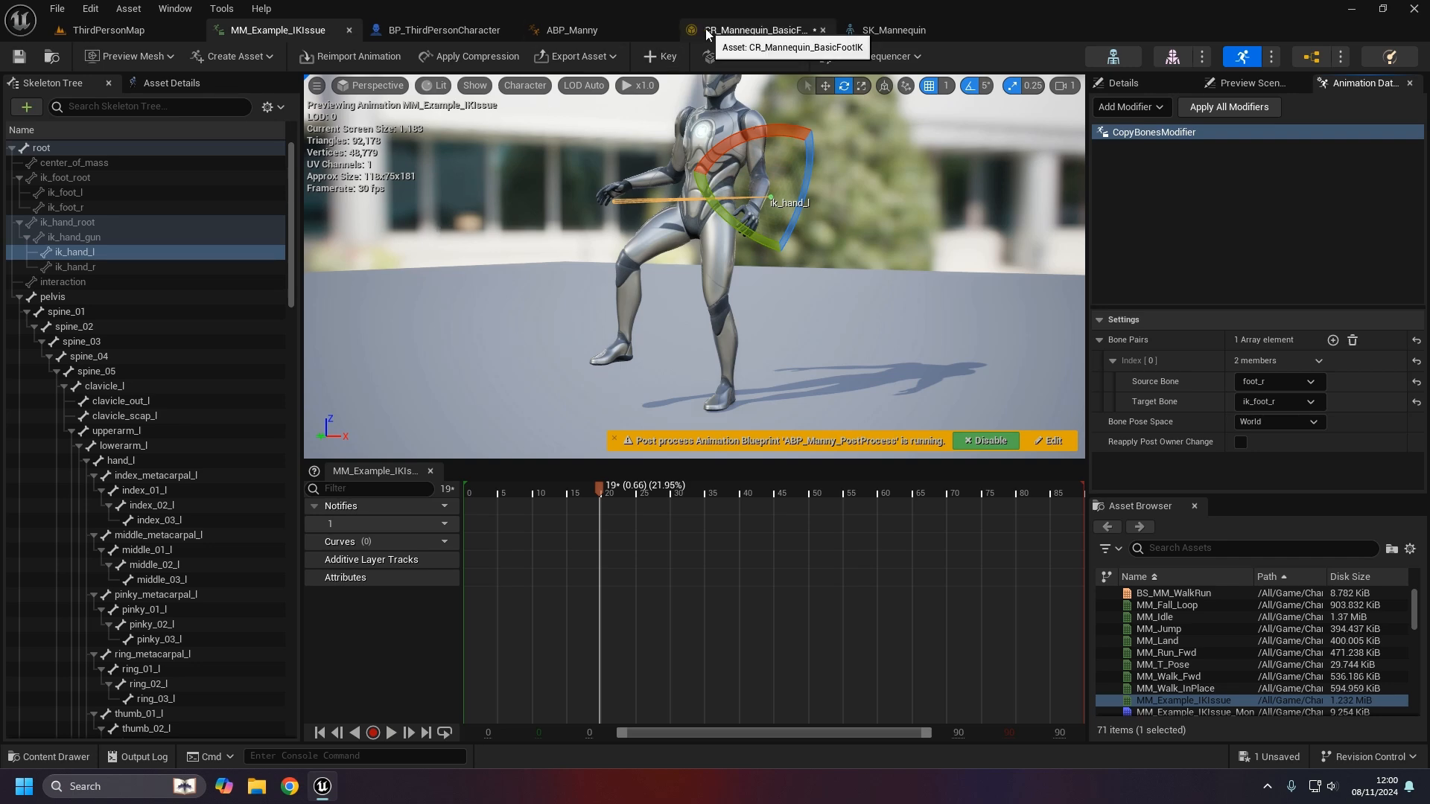
click(753, 30)
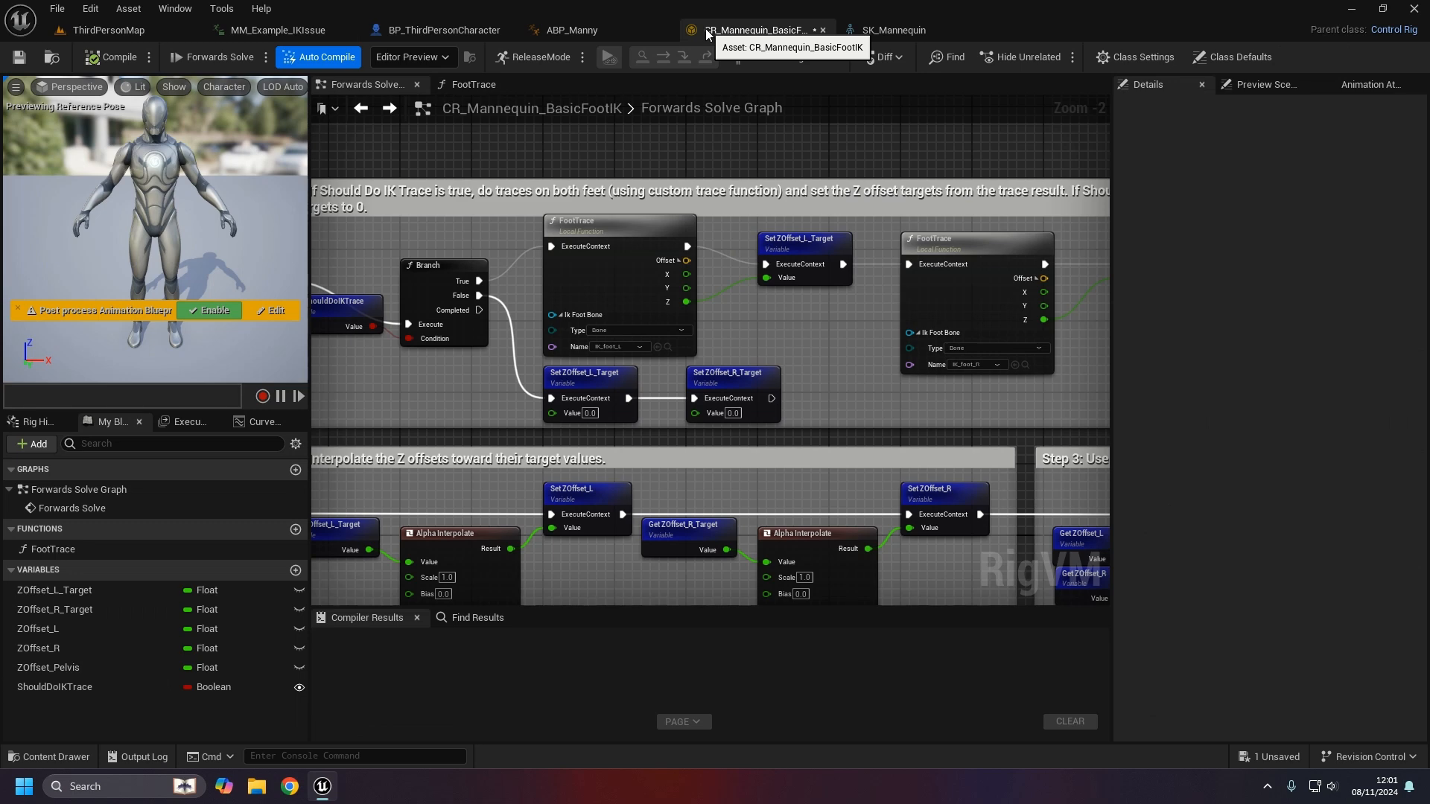
right_drag(488, 177, 804, 153)
scroll(684, 247, down, 2)
right_drag(685, 247, 736, 186)
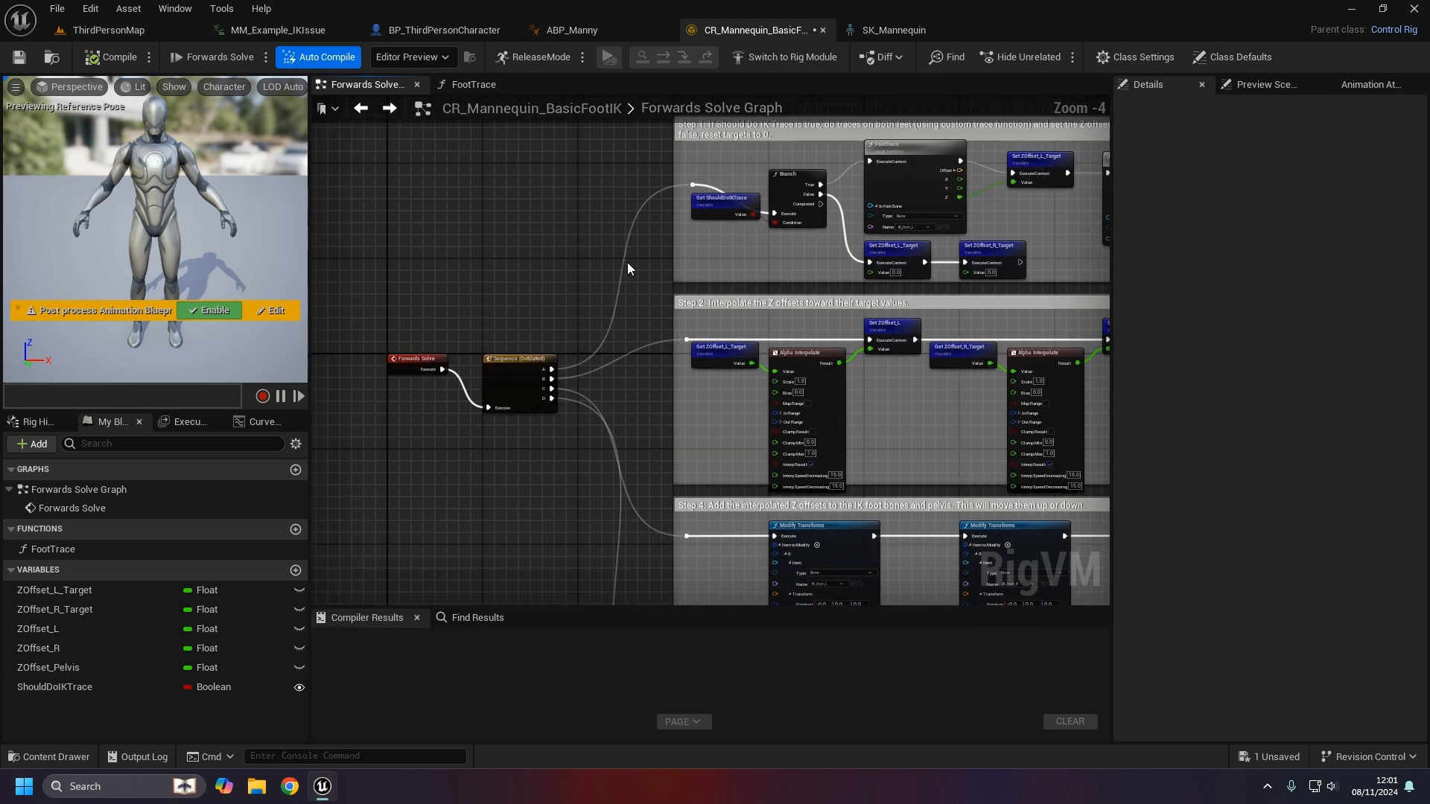
click(823, 30)
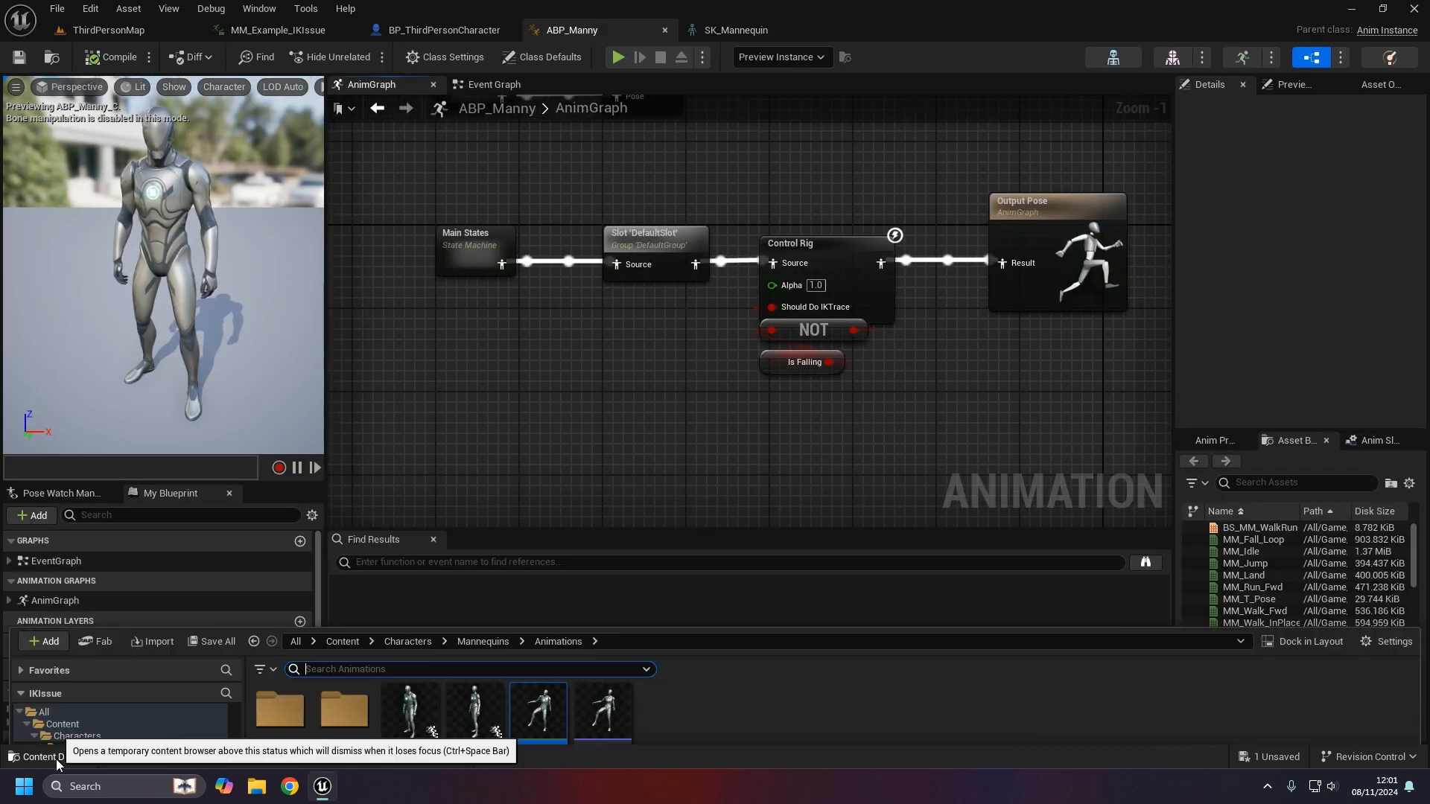
- Select the mannequin in ThirdPersonMap and open CR_Mannequin_Body from the Rigs folder
click(56, 757)
click(118, 667)
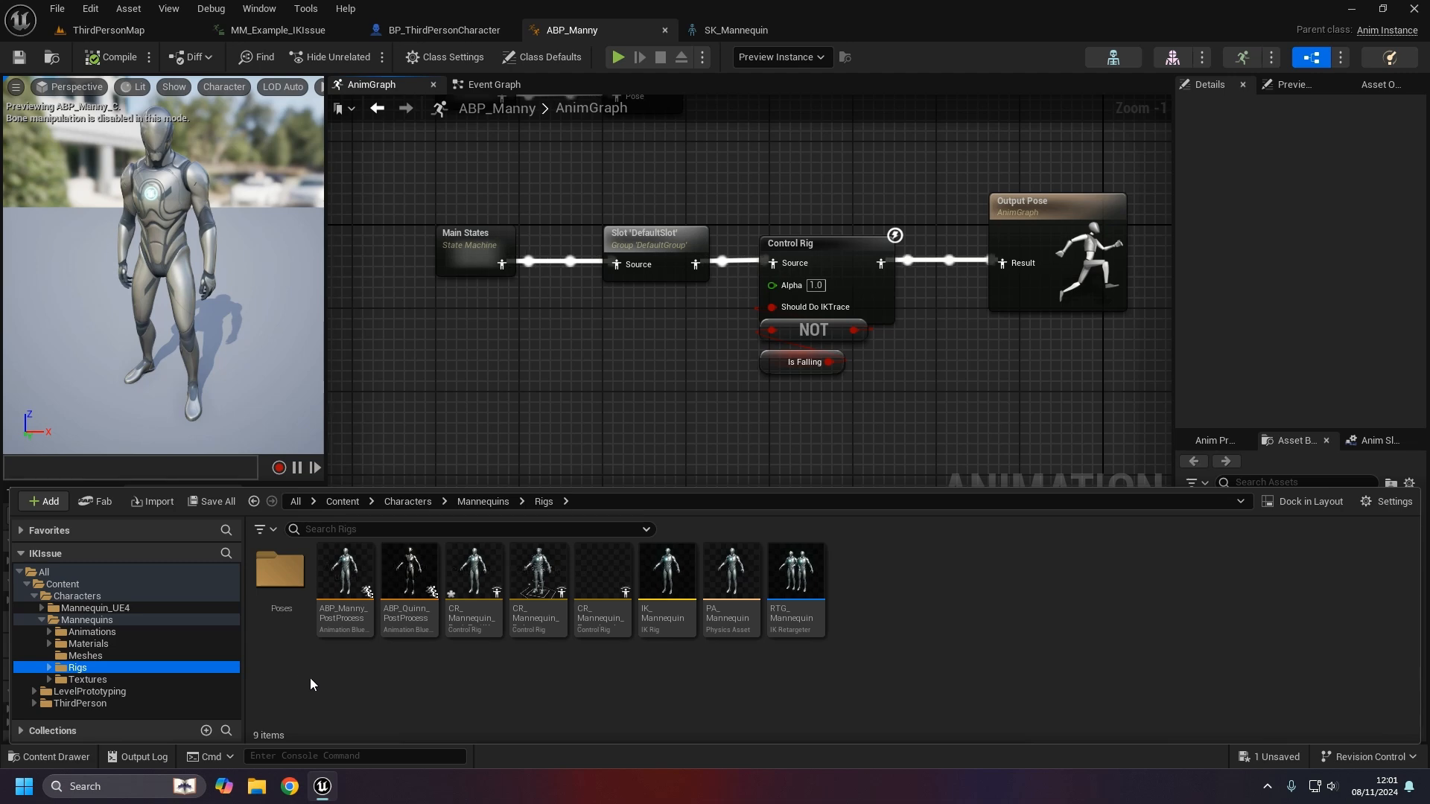
click(120, 30)
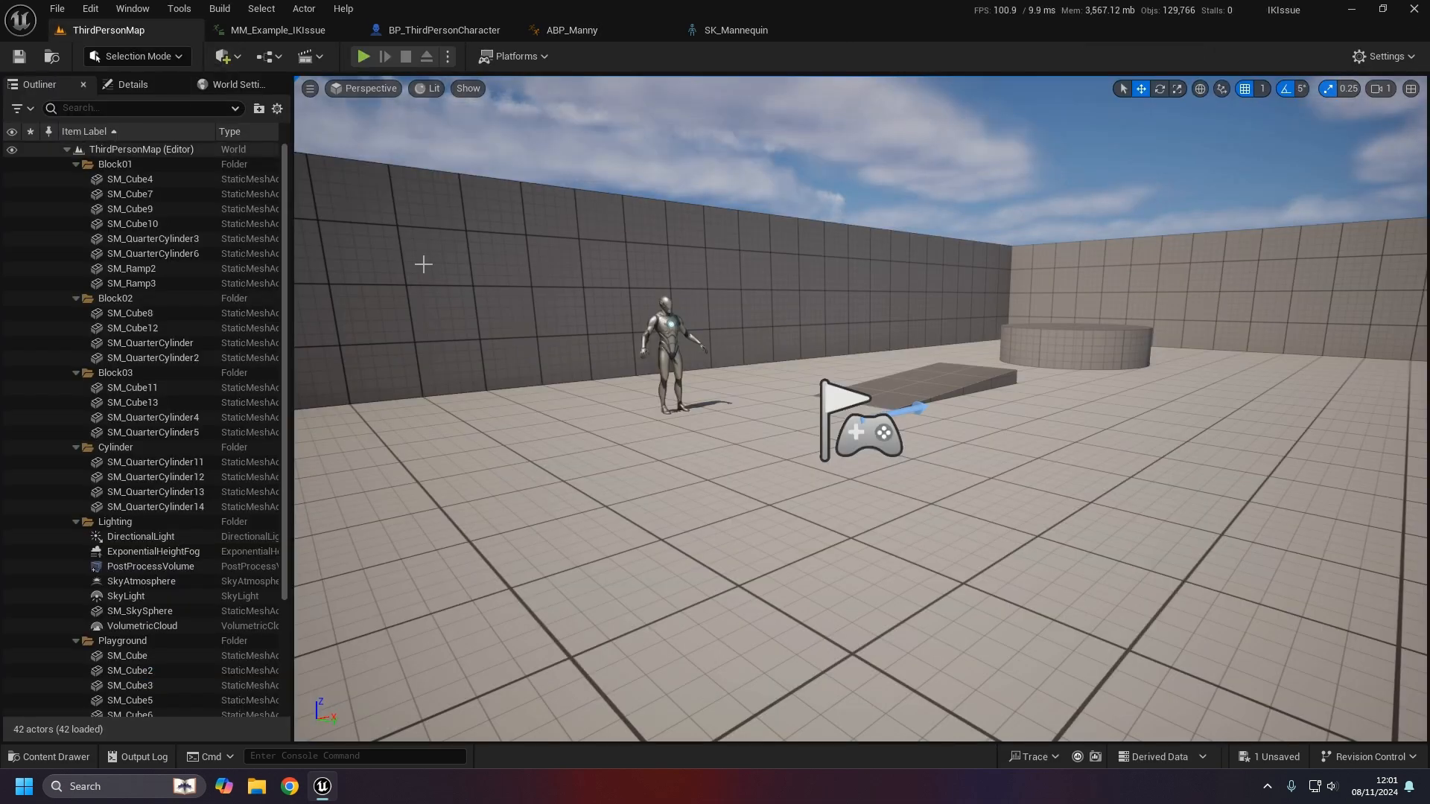
right_drag(712, 388, 705, 376)
key(w)
click(671, 349)
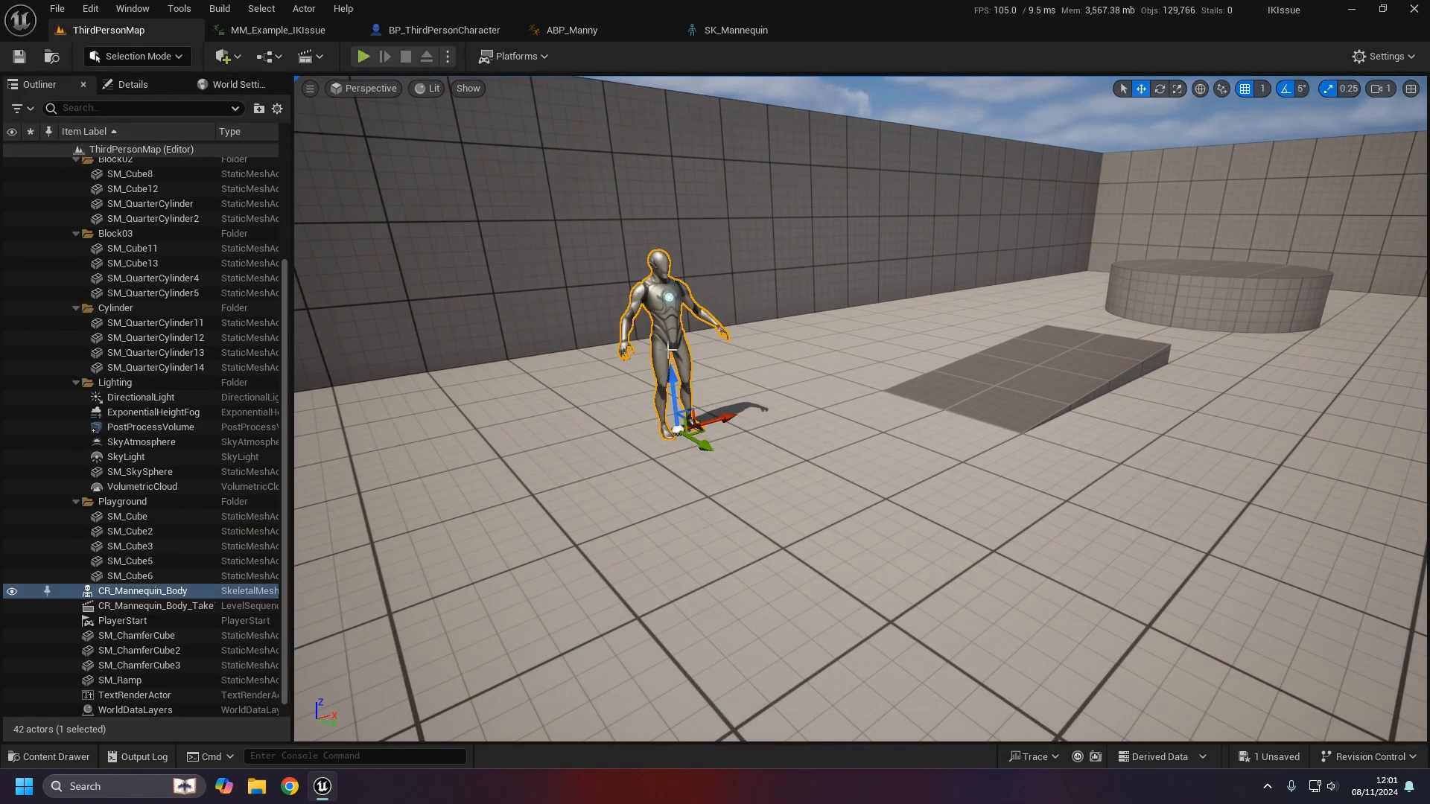
click(58, 756)
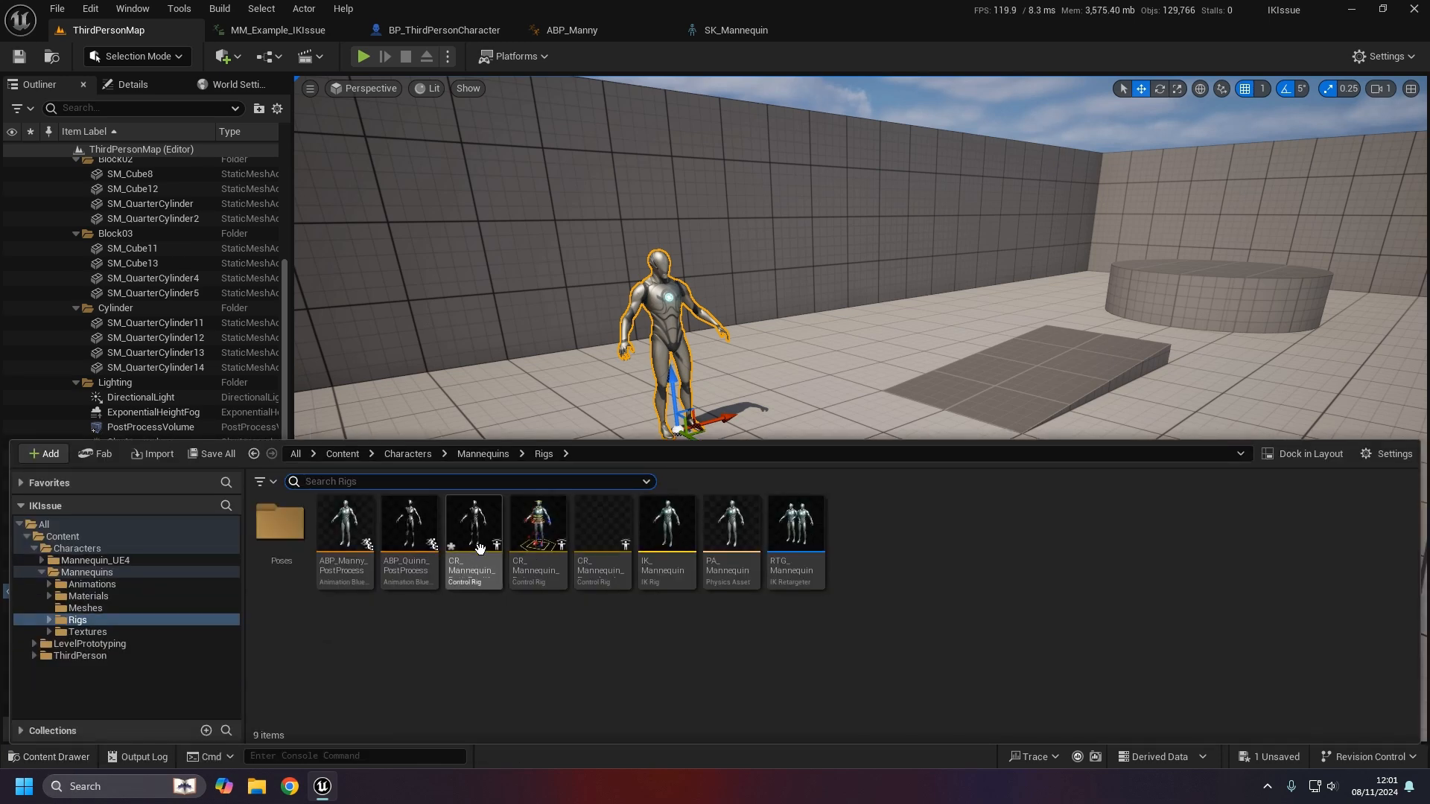
double_click(536, 573)
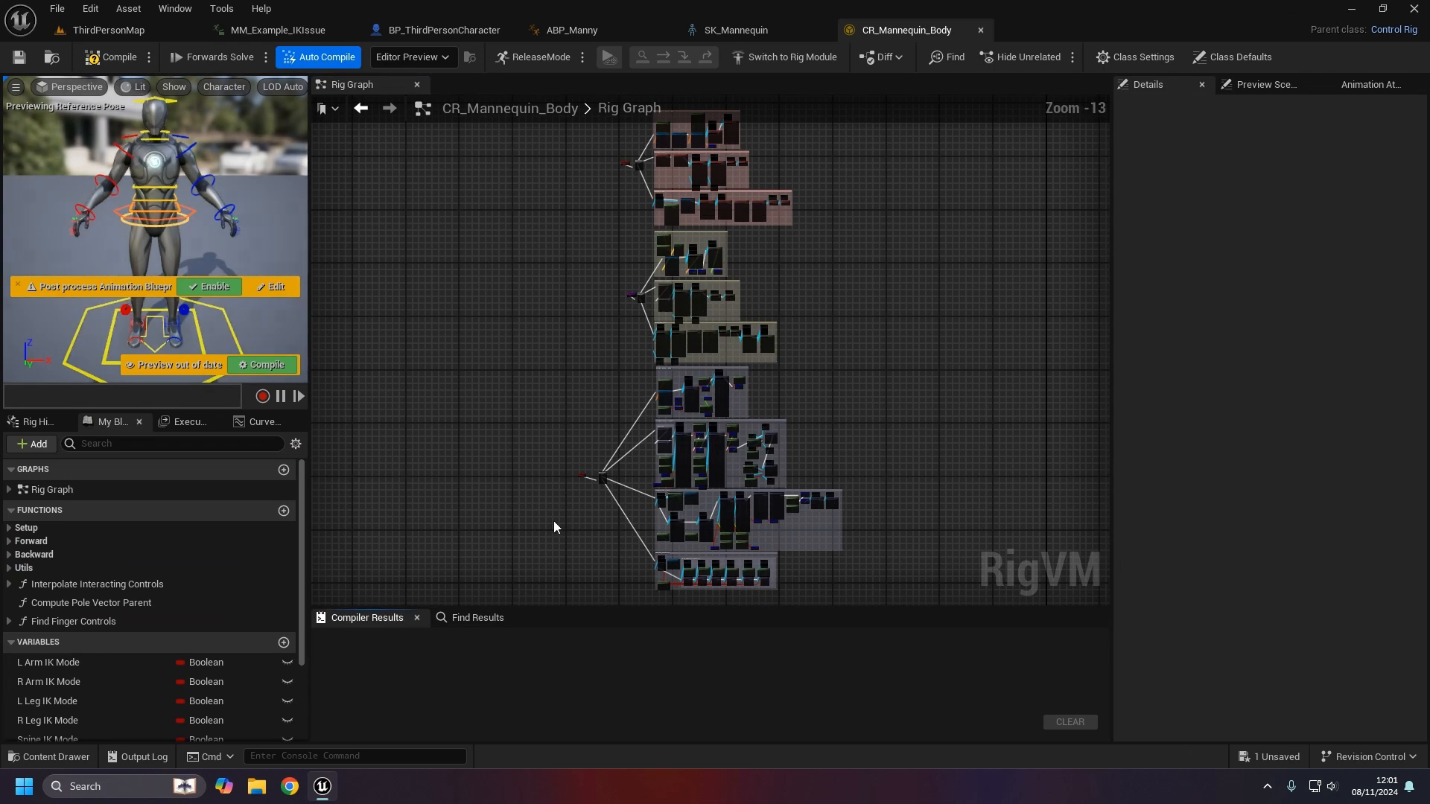
- Close the Compiler Results and Find Results panels and frame the Forwards Solve node in the Rig Graph
click(417, 617)
click(416, 618)
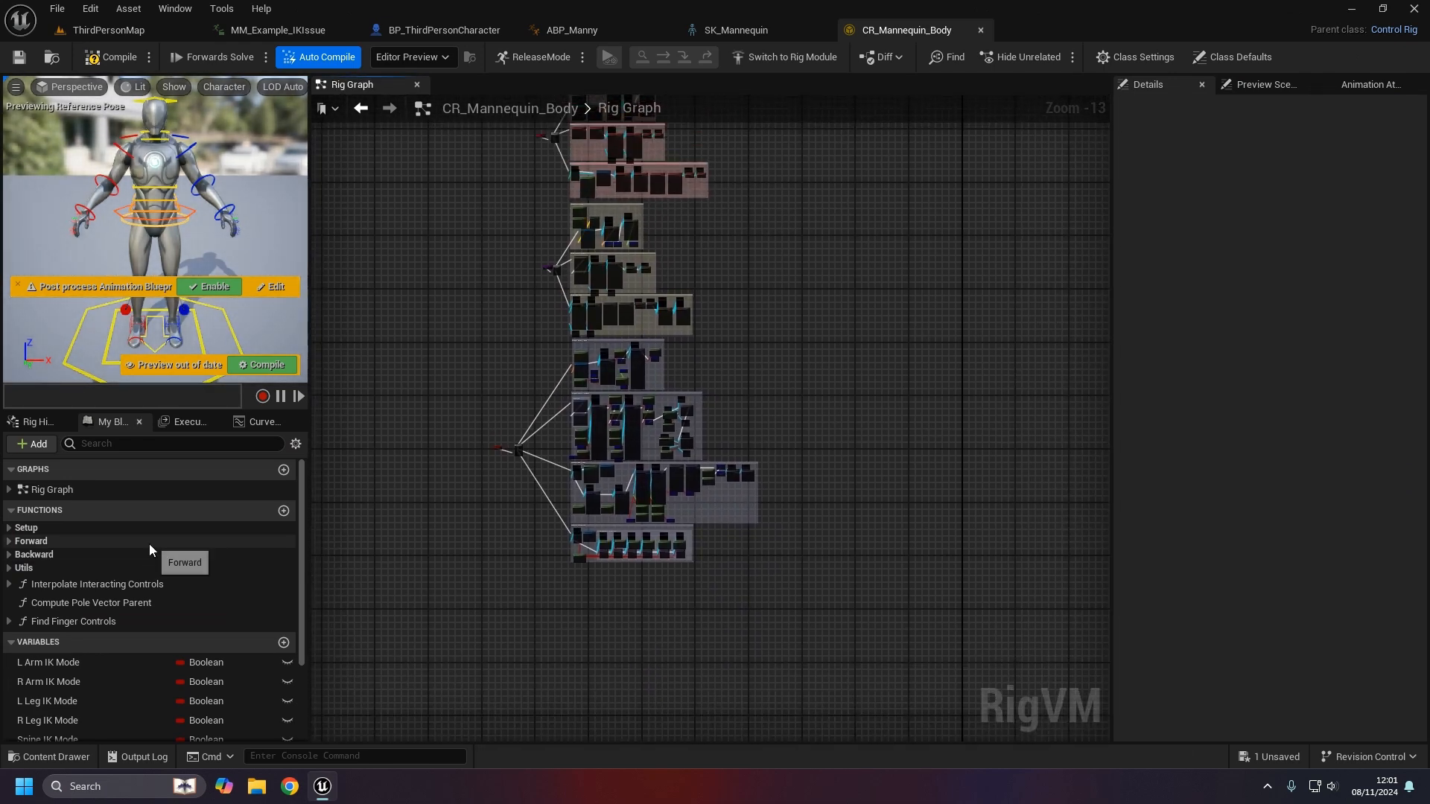
scroll(480, 484, up, 7)
scroll(649, 396, up, 3)
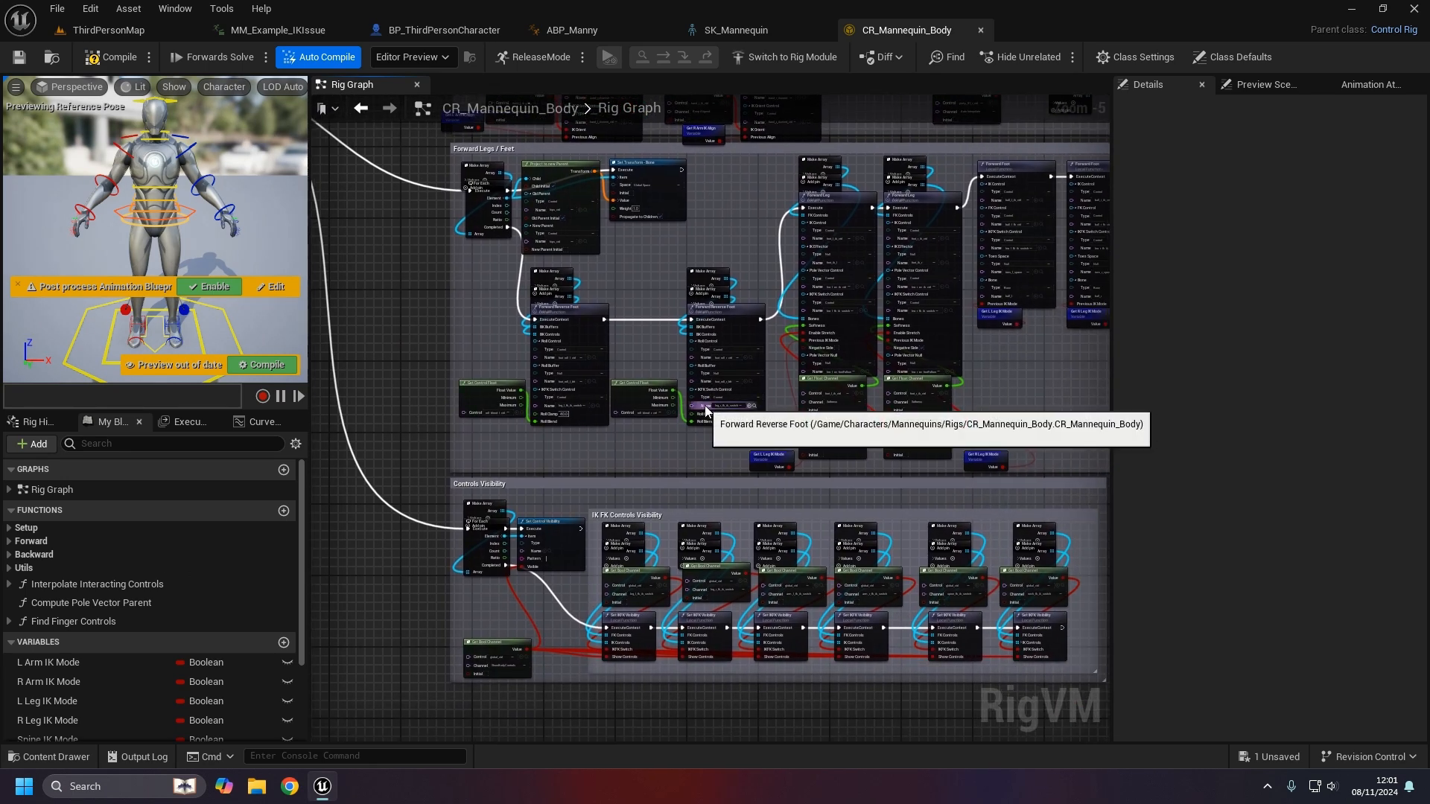
right_drag(1057, 404, 1049, 648)
right_drag(635, 380, 687, 265)
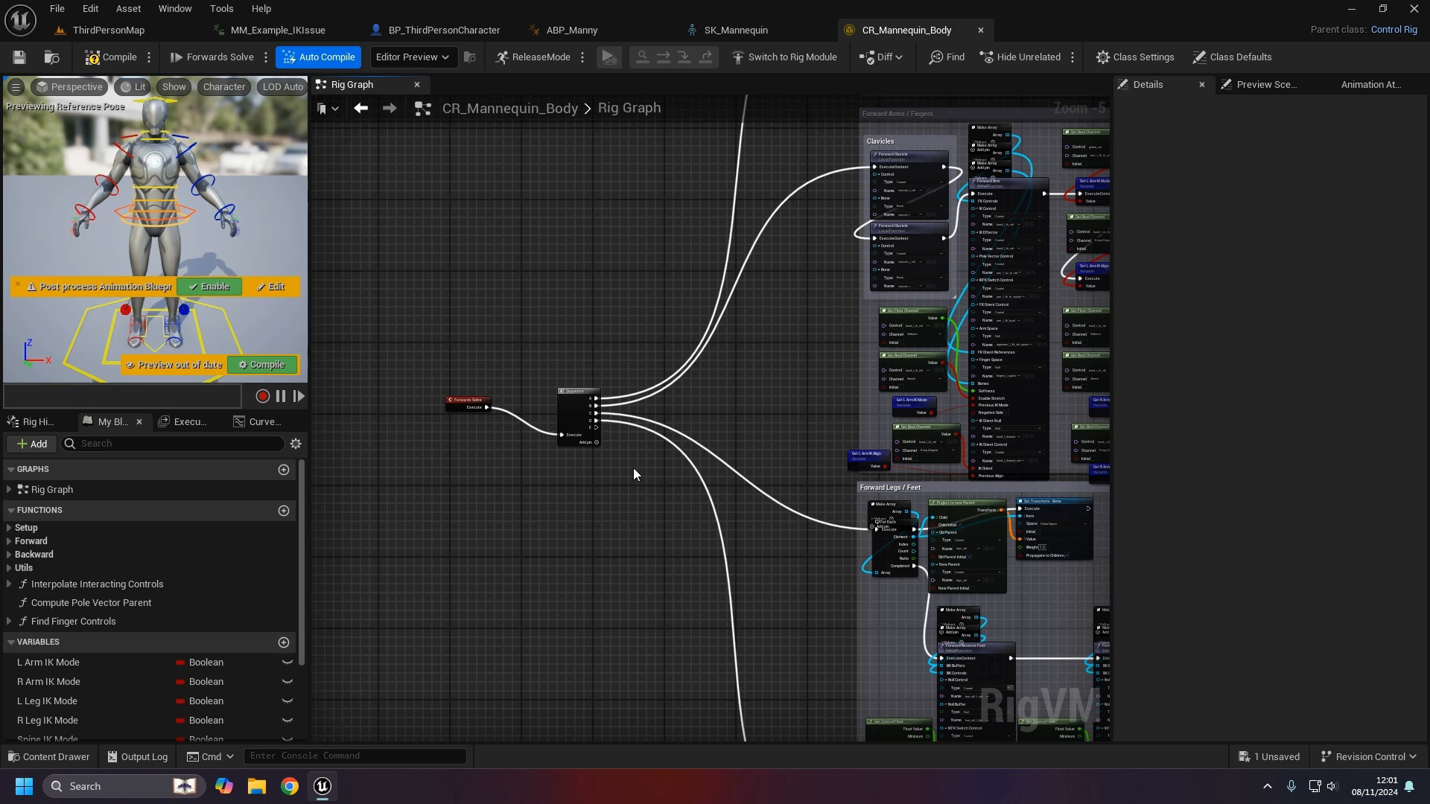
scroll(633, 467, up, 3)
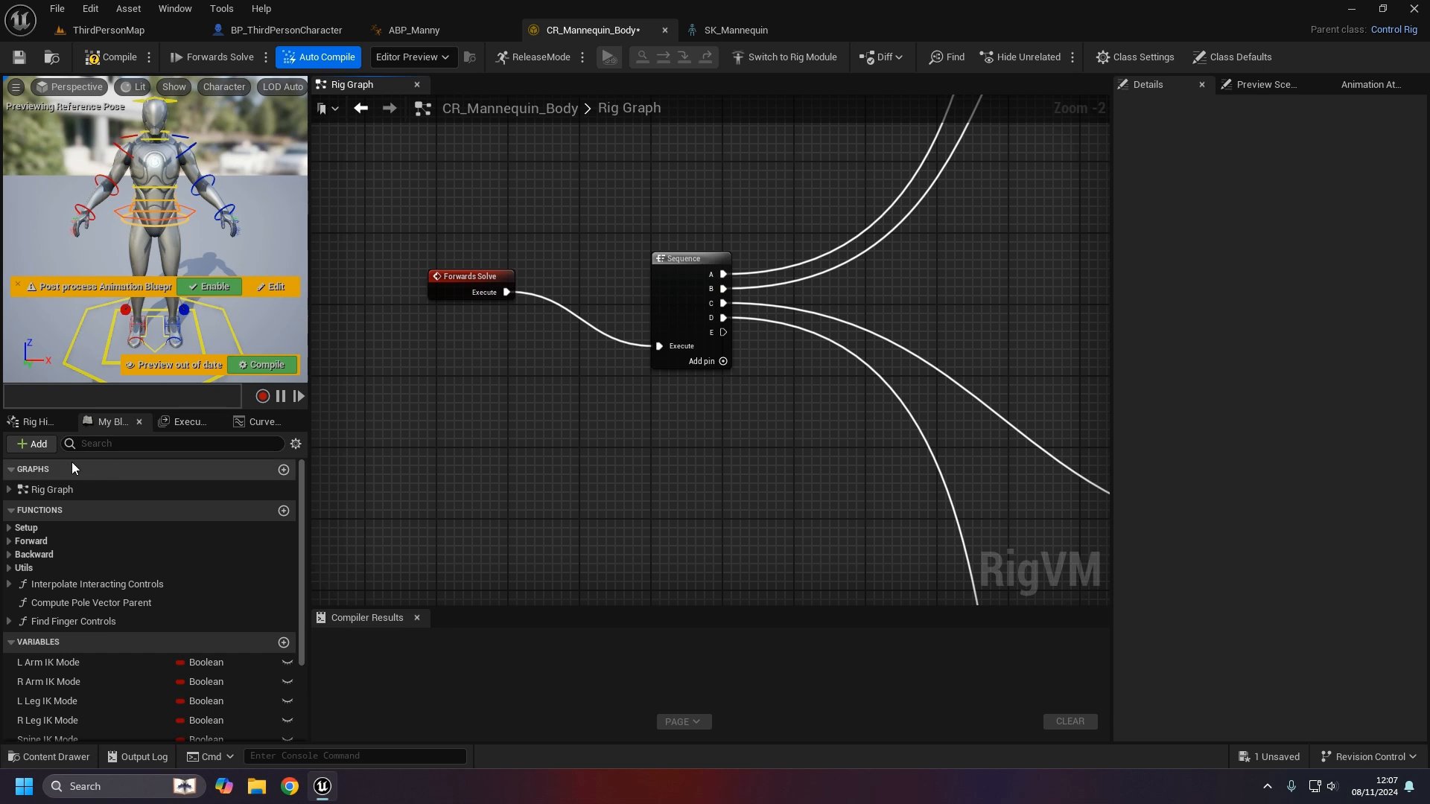
- Show the Rig Hierarchy and browse the pelvis branch and global_ctrl control
click(43, 428)
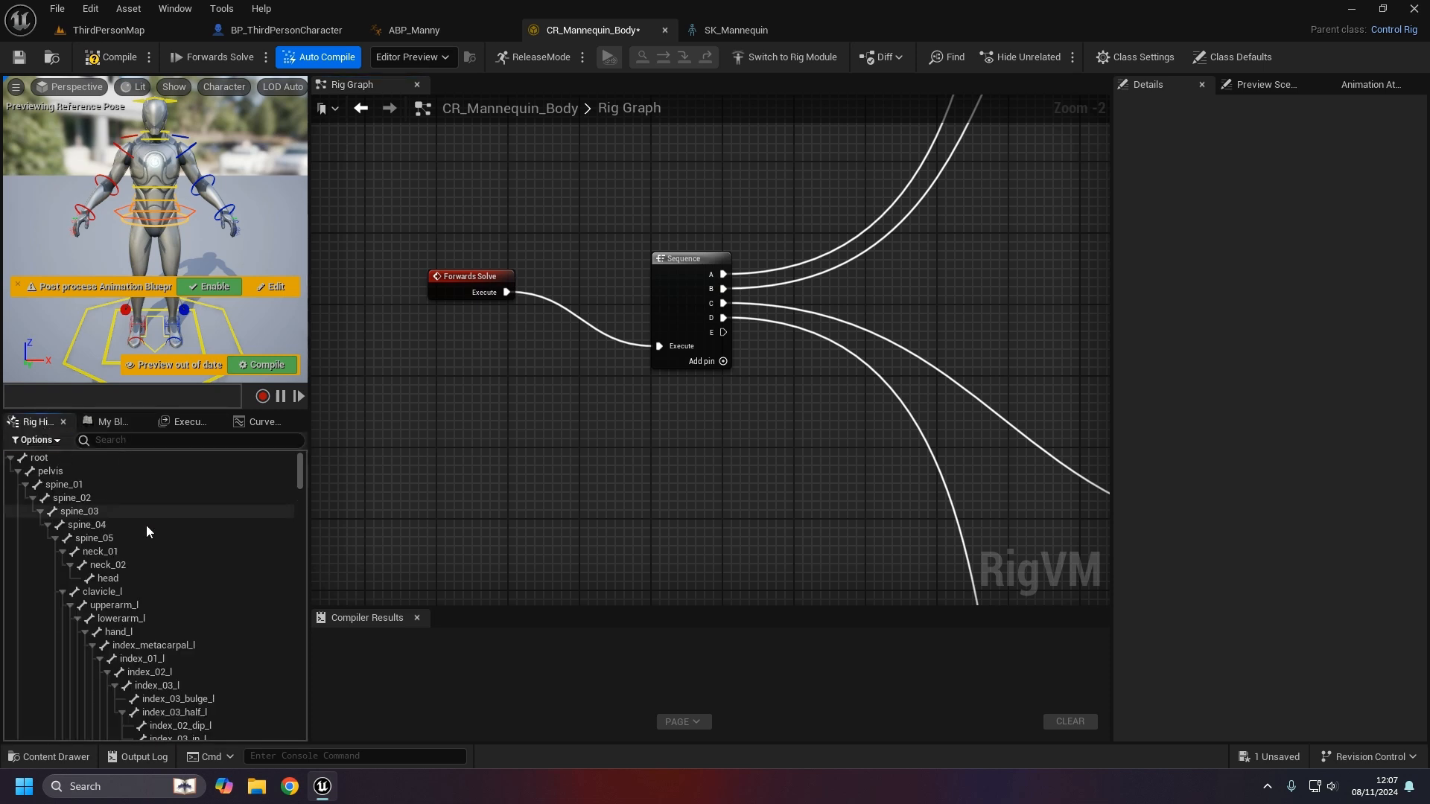
click(17, 471)
click(21, 484)
click(18, 471)
- Filter the hierarchy by 'IK', then clear the filter so all bones list from root
click(100, 440)
text(IK)
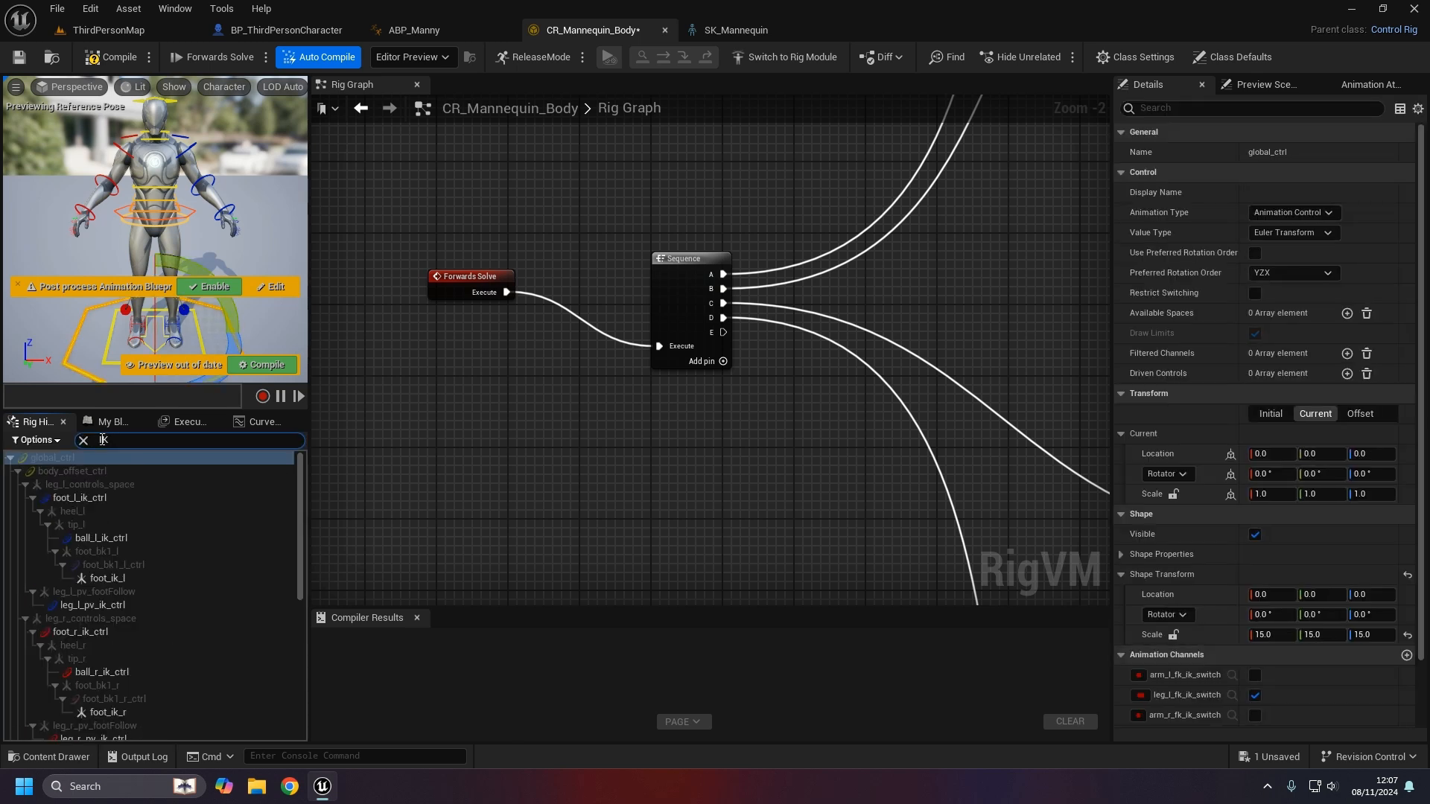
scroll(265, 581, down, 10)
scroll(257, 617, up, 5)
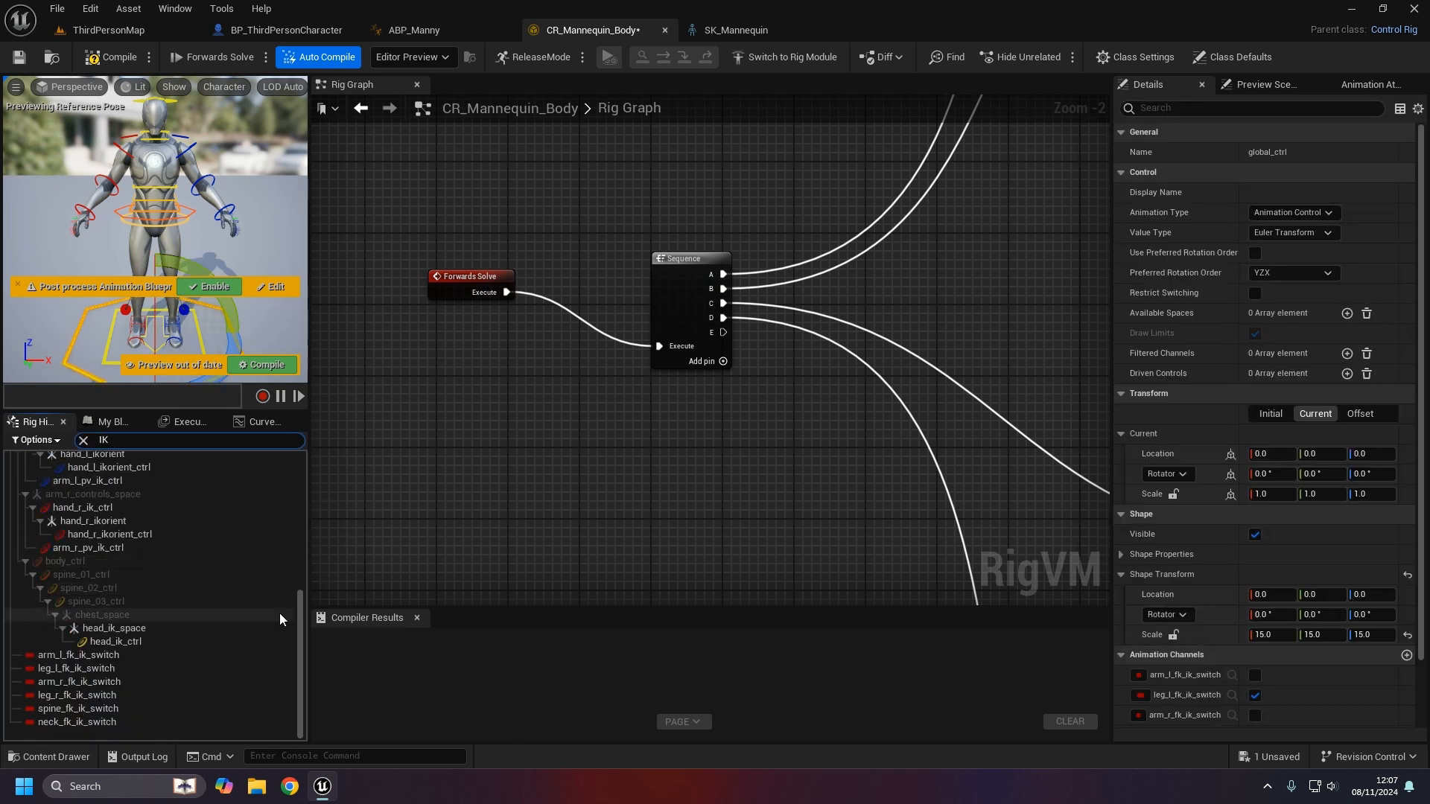
scroll(168, 622, up, 1)
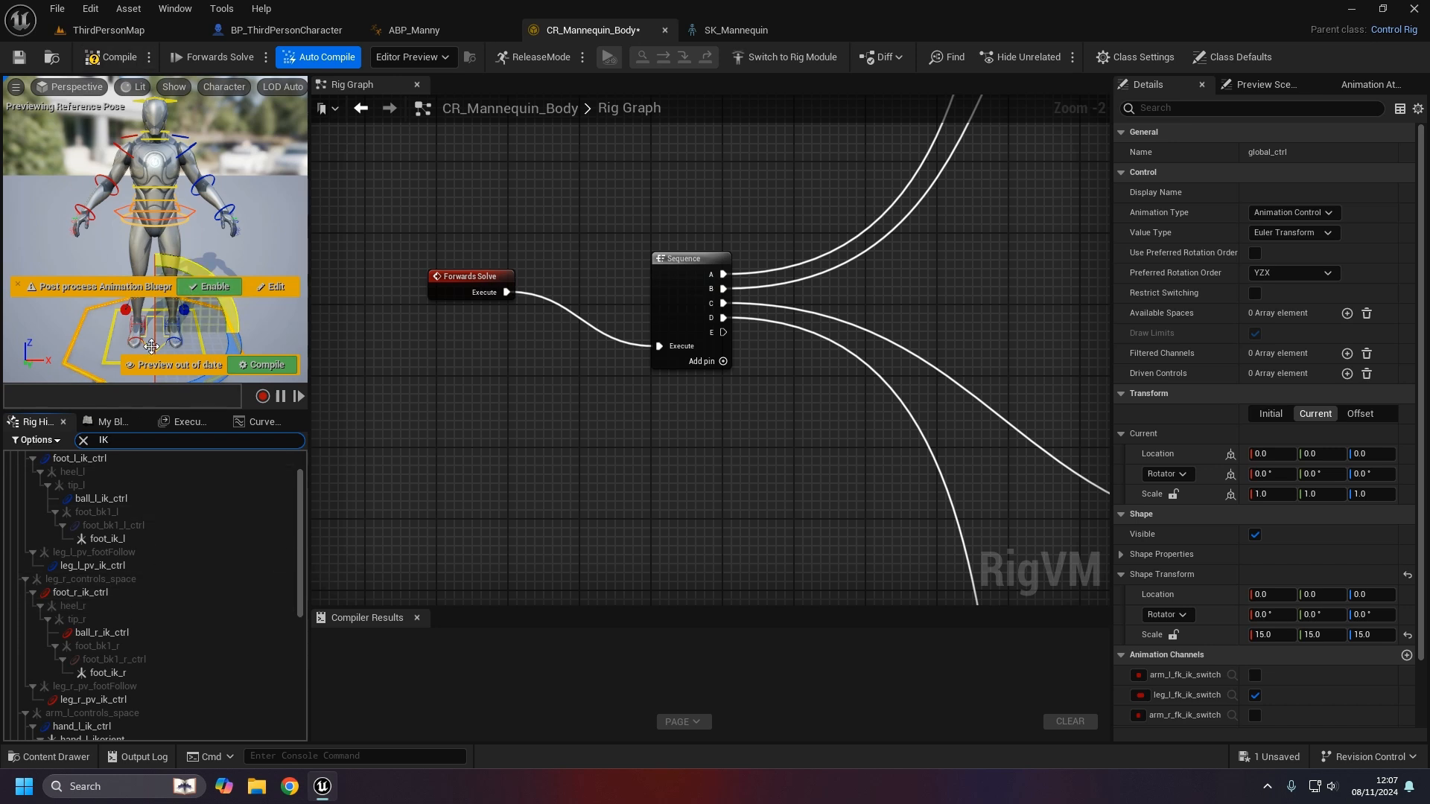
click(83, 440)
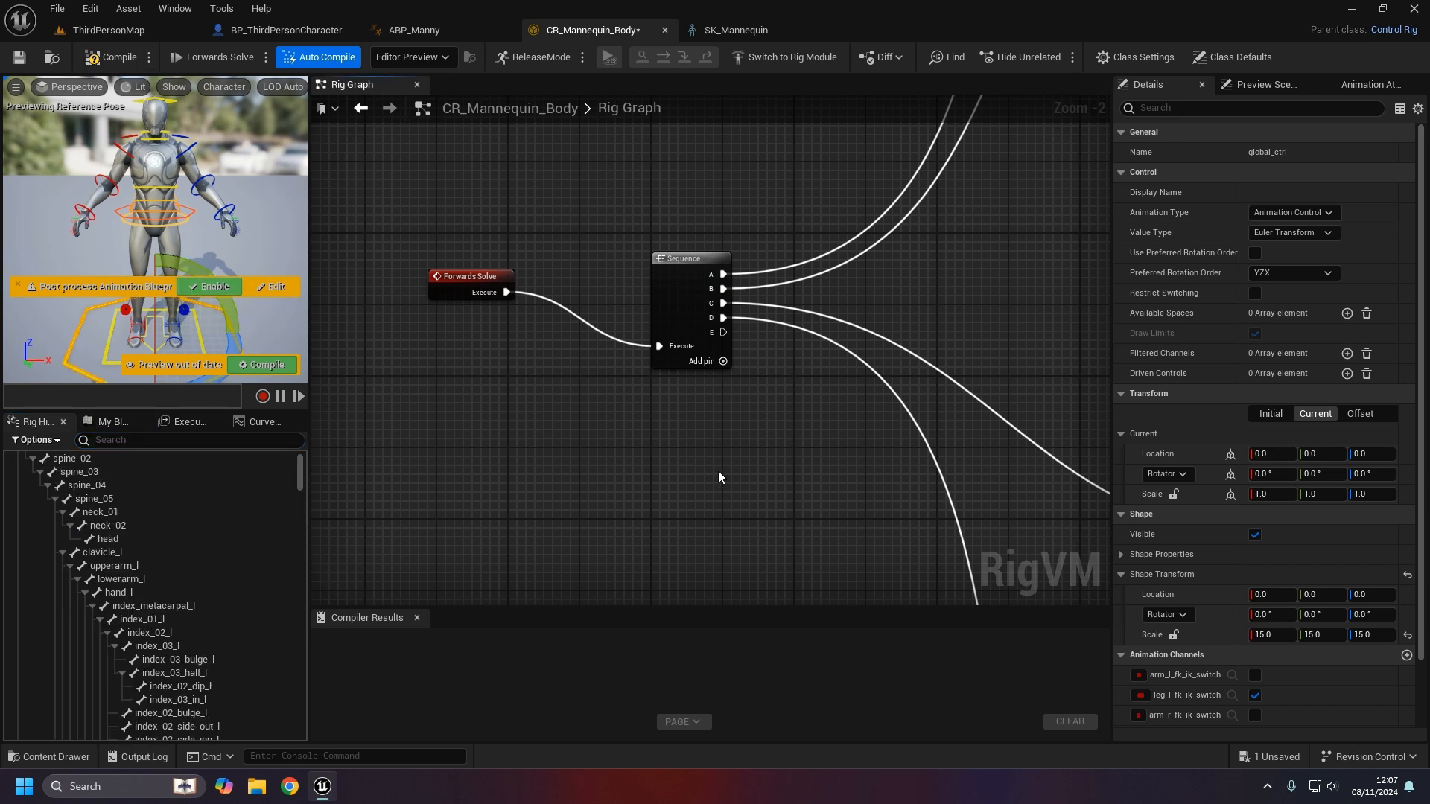
right_drag(671, 476, 561, 472)
scroll(298, 469, up, 2)
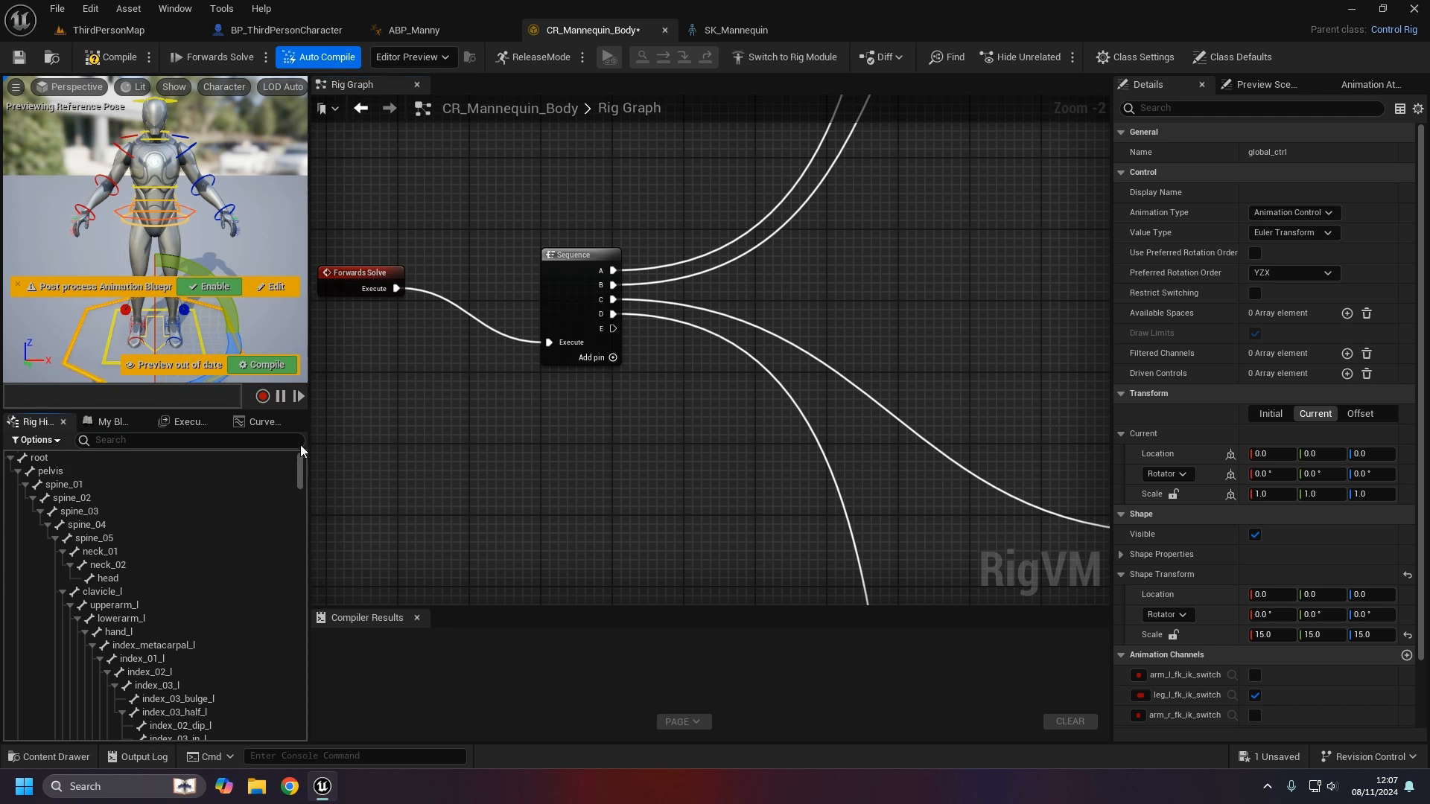
- Refresh the root's initial transforms from SKM_Manny_Simple via Refresh > Select Mesh
right_click(114, 458)
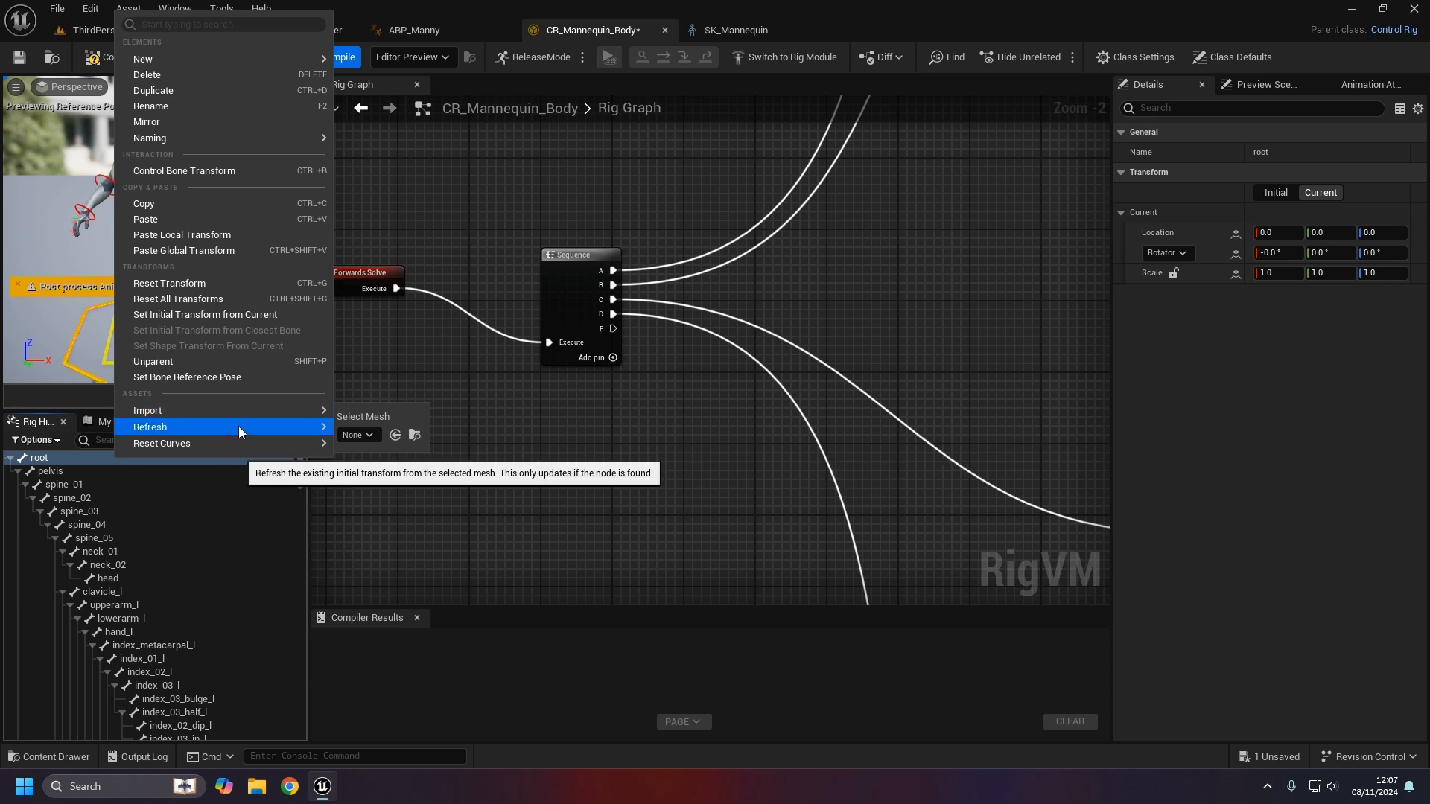
mouse_move(265, 428)
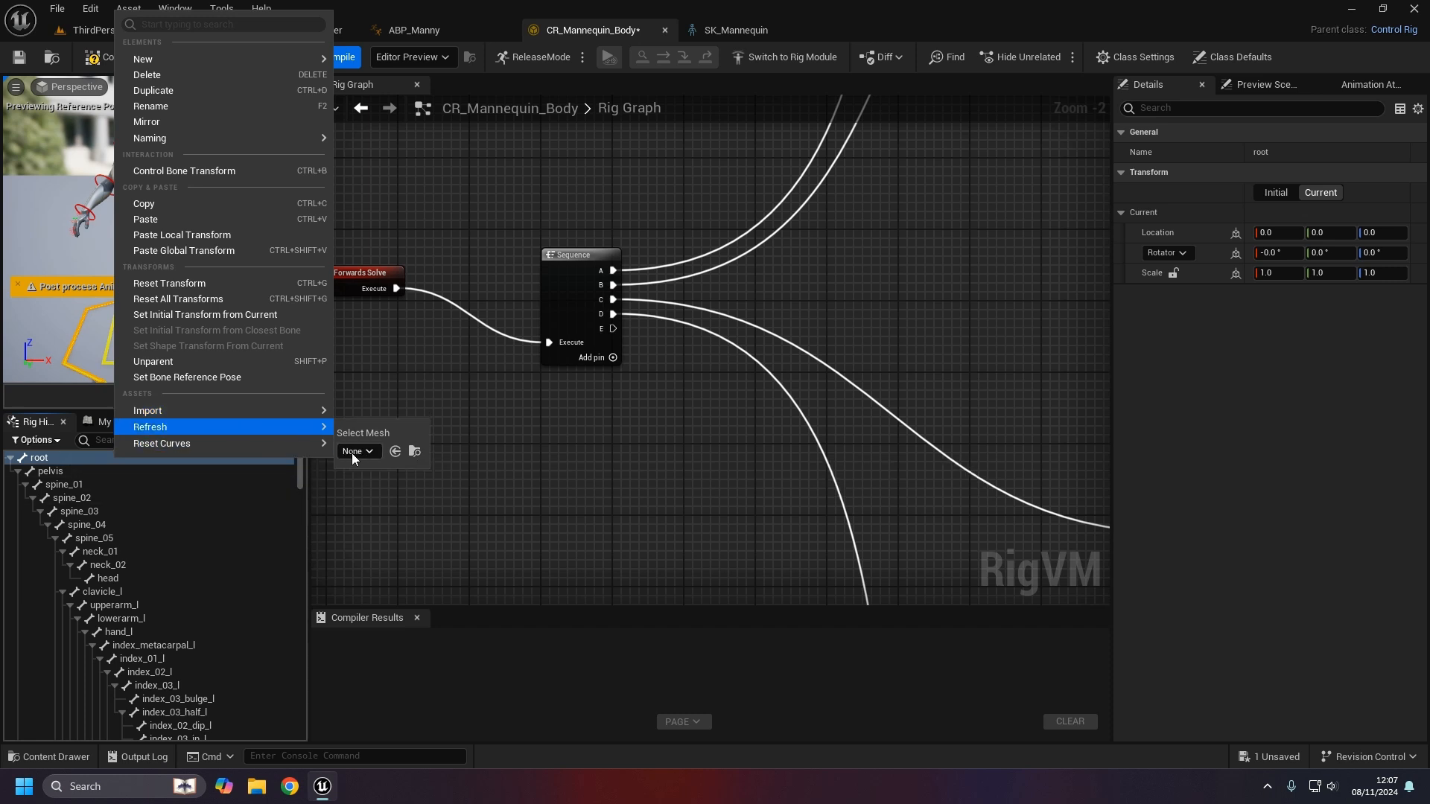
click(353, 452)
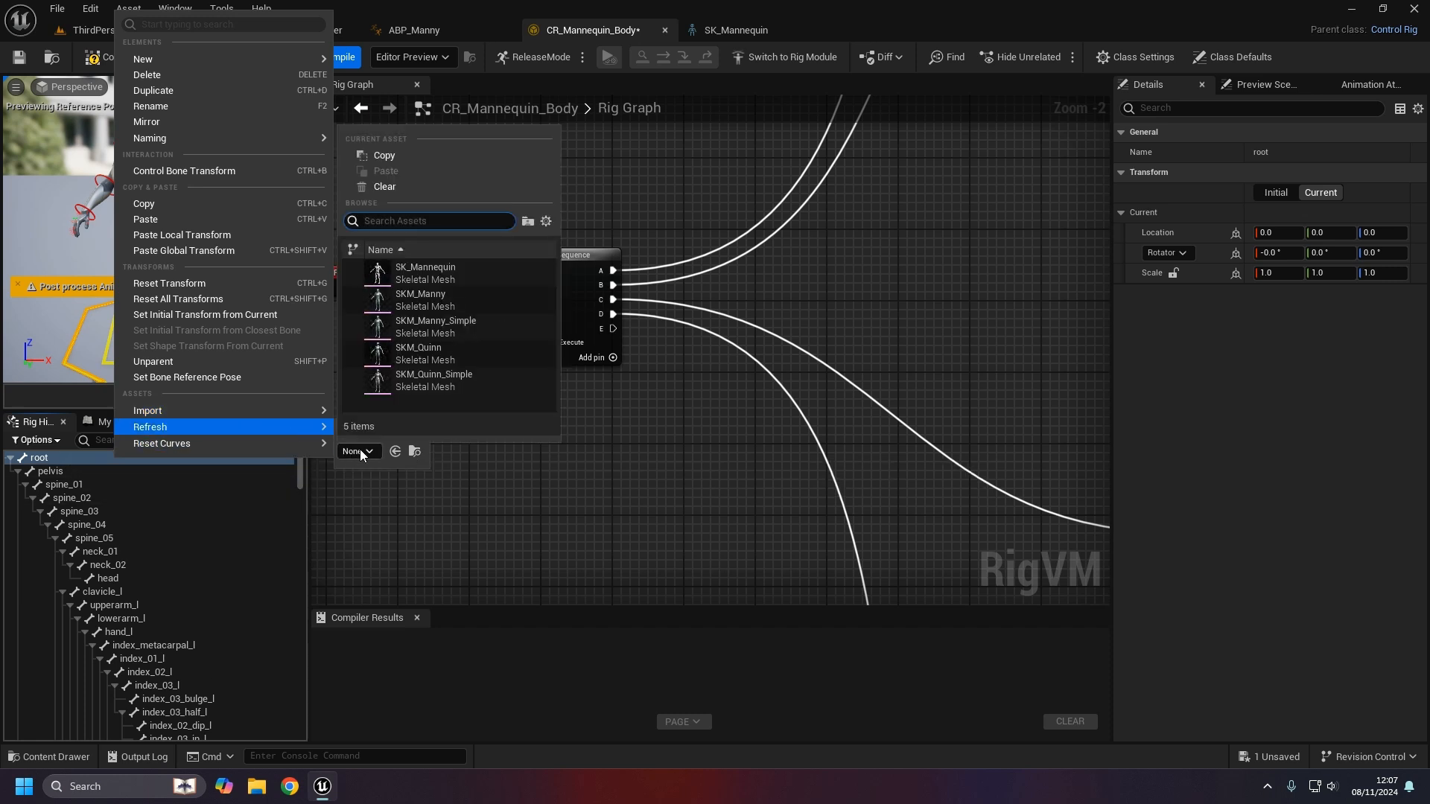
click(453, 327)
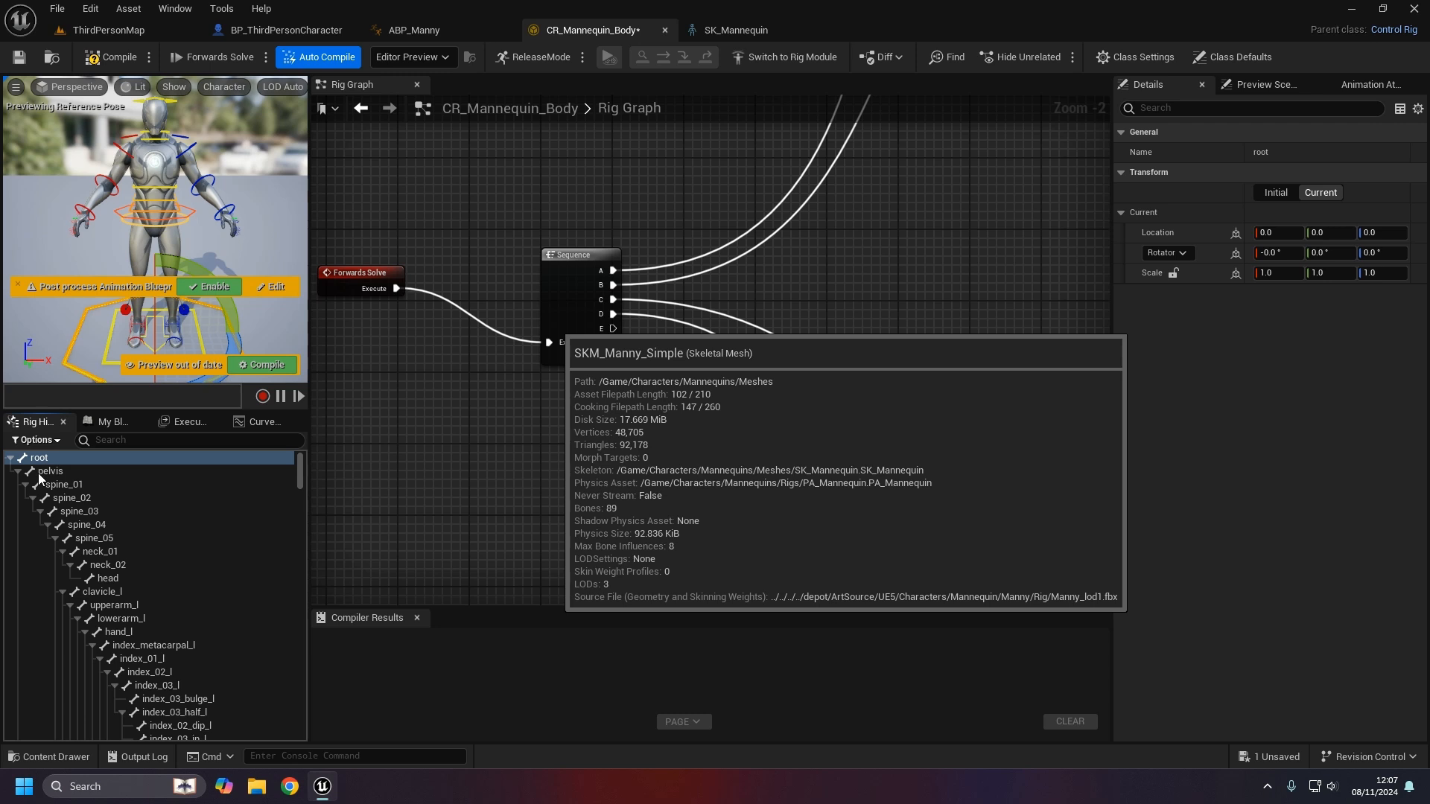
scroll(100, 507, down, 8)
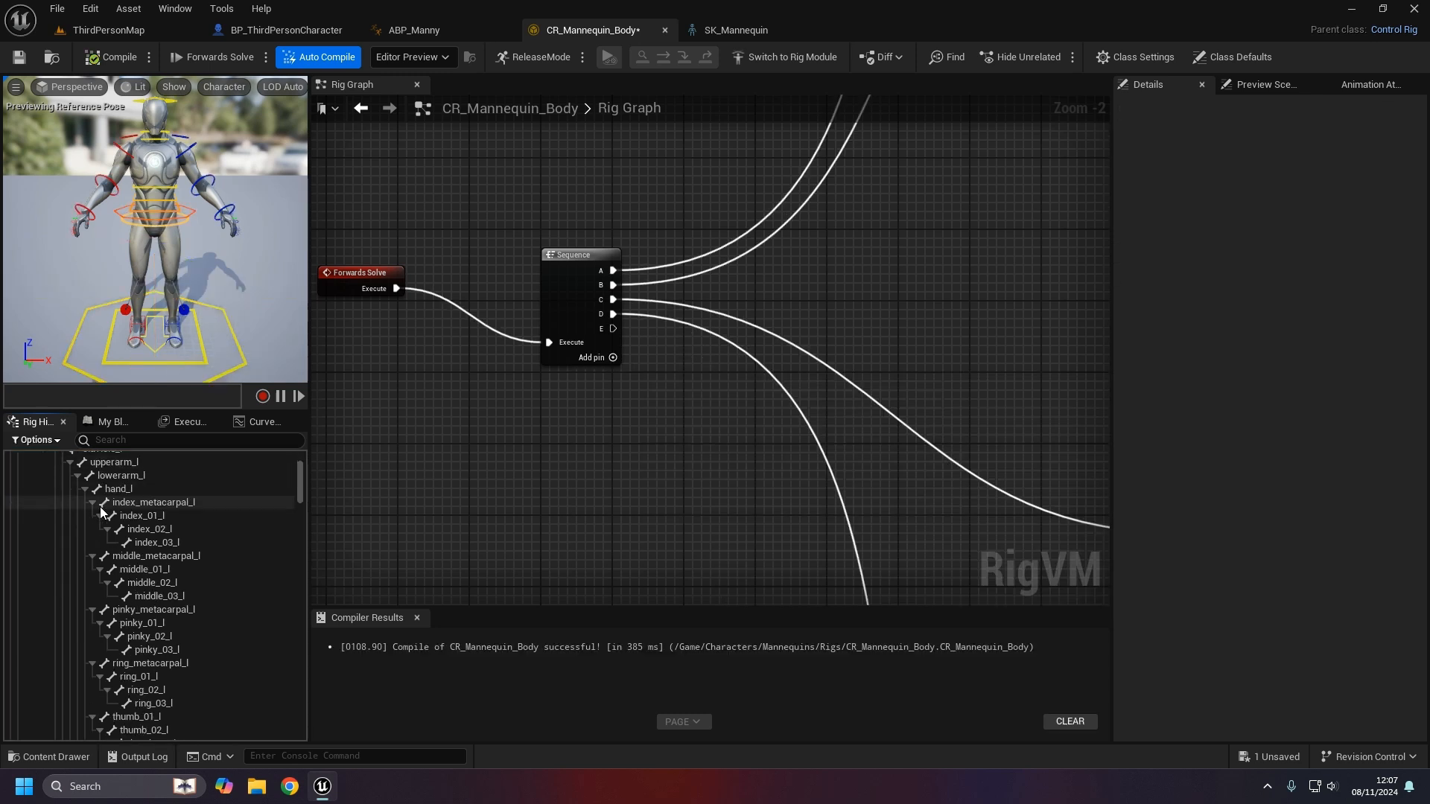
scroll(122, 569, up, 8)
- Filter the hierarchy by 'ik', expand ik_foot_root, and drag ik_foot_r into the Rig Graph
click(136, 441)
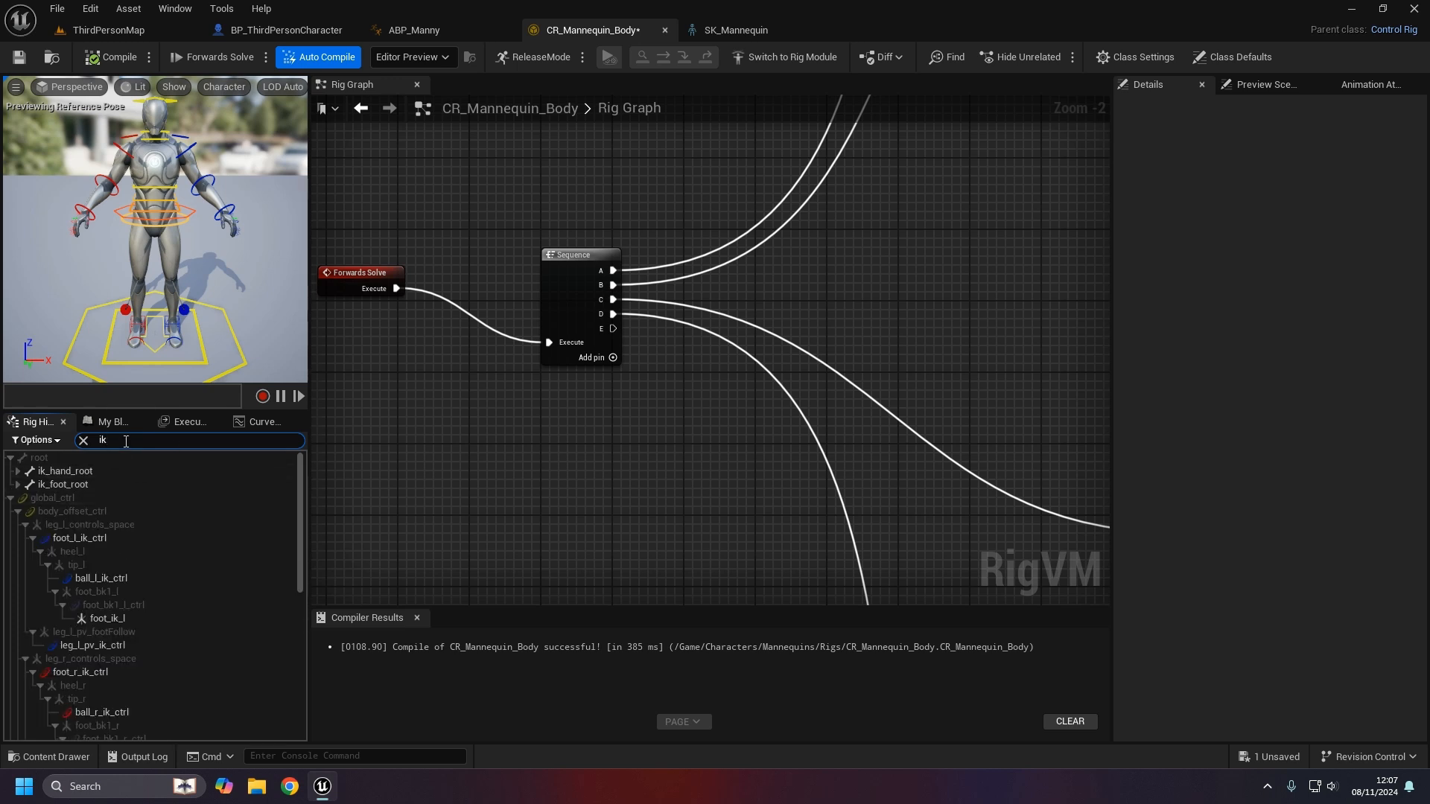
click(17, 484)
click(17, 471)
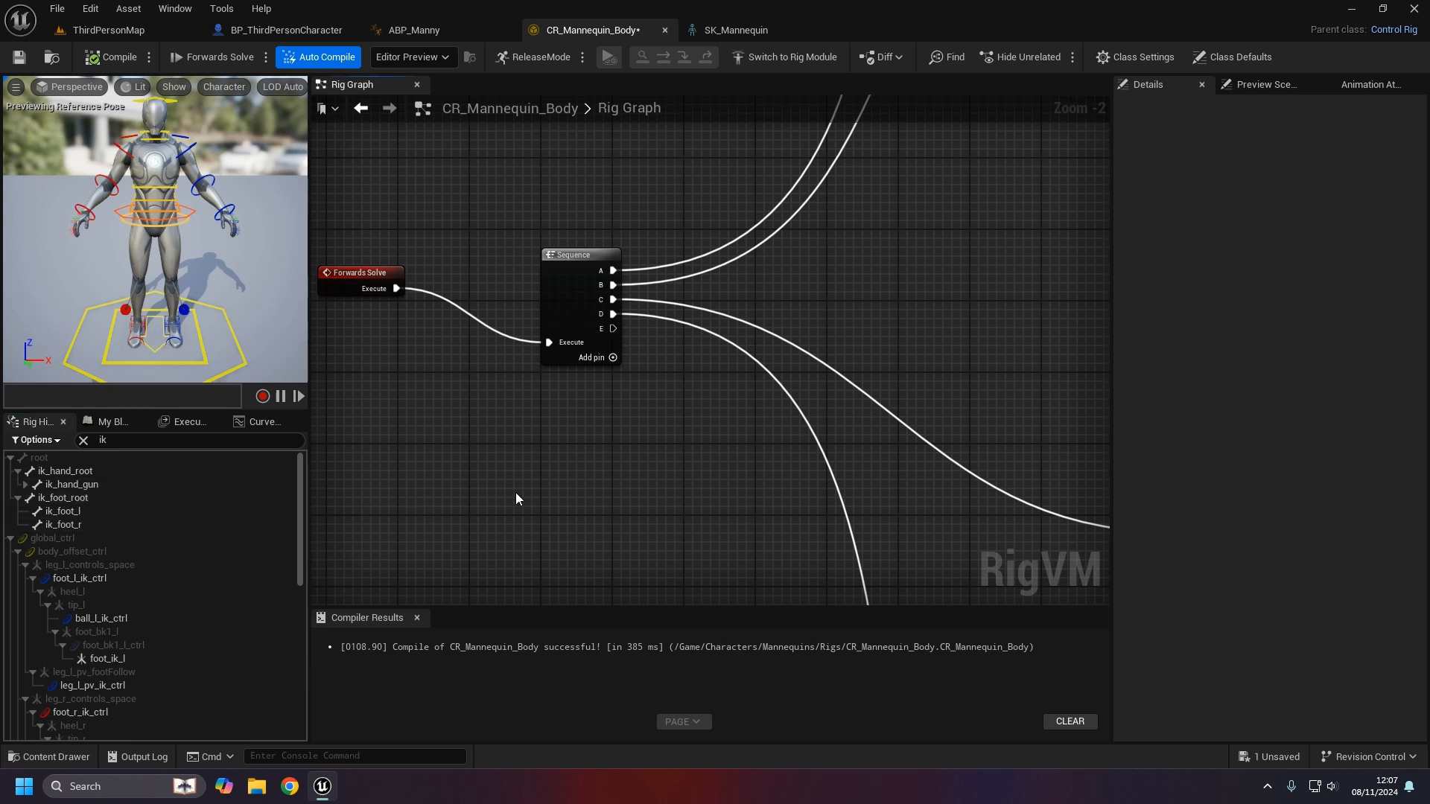
right_drag(521, 446, 481, 421)
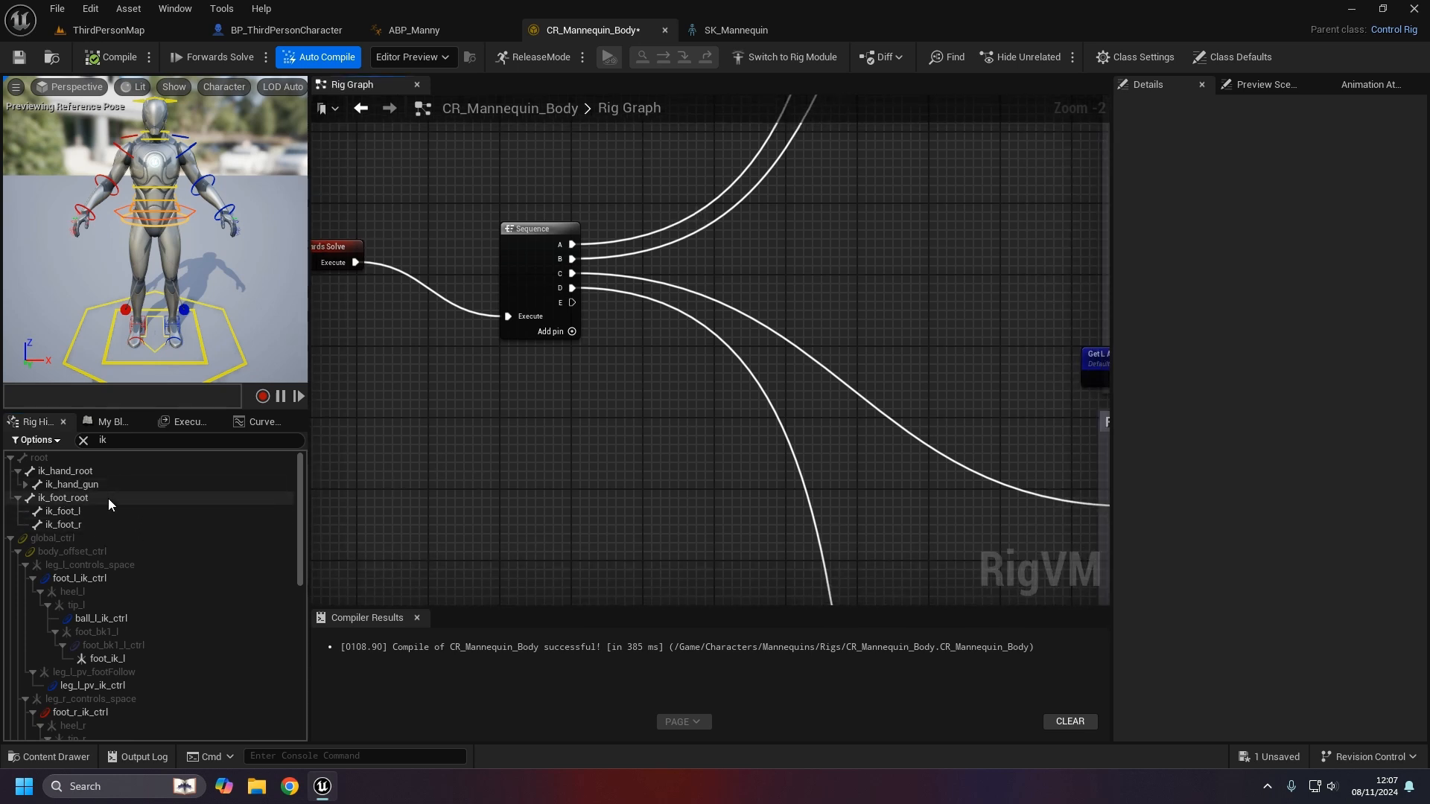
scroll(109, 676, down, 4)
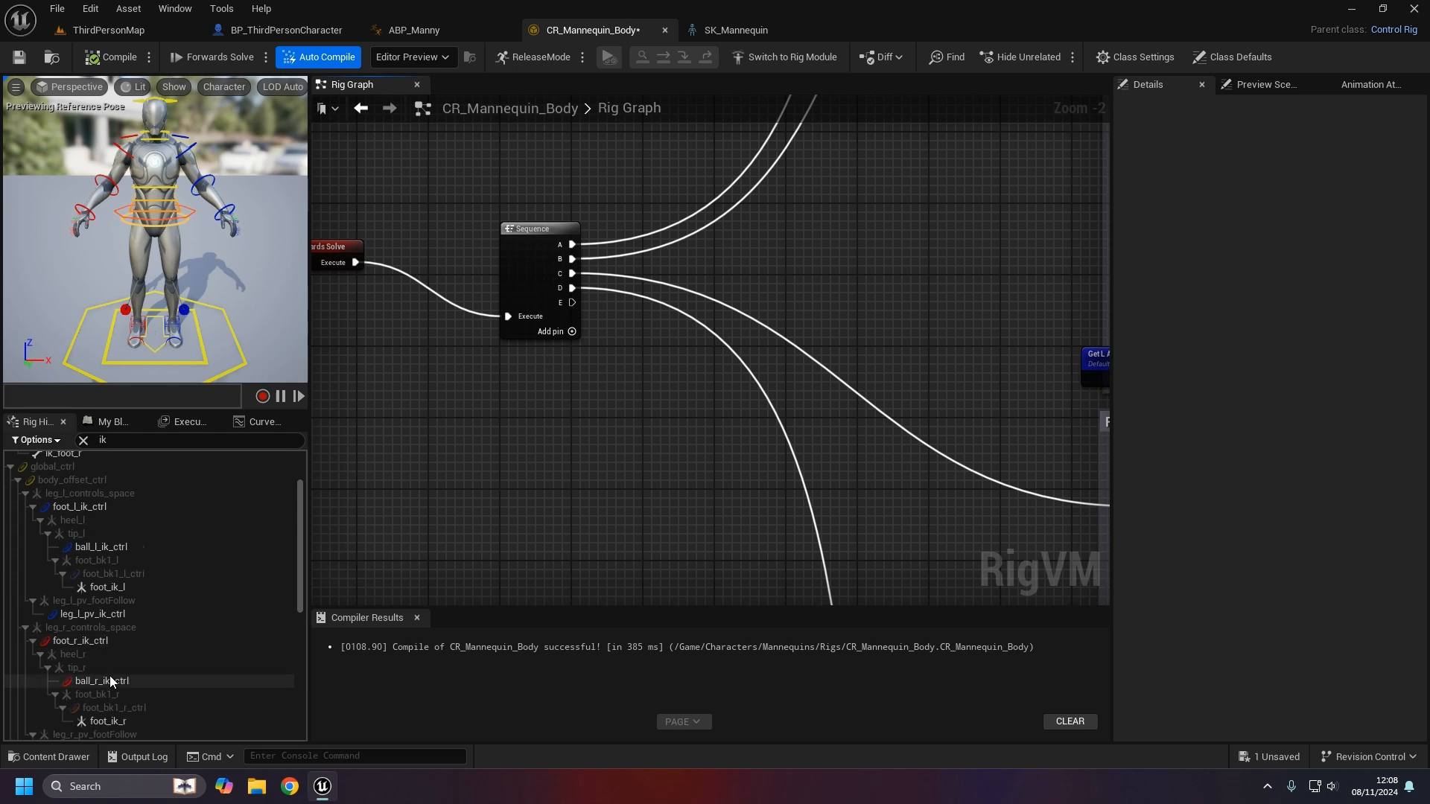
scroll(109, 678, up, 4)
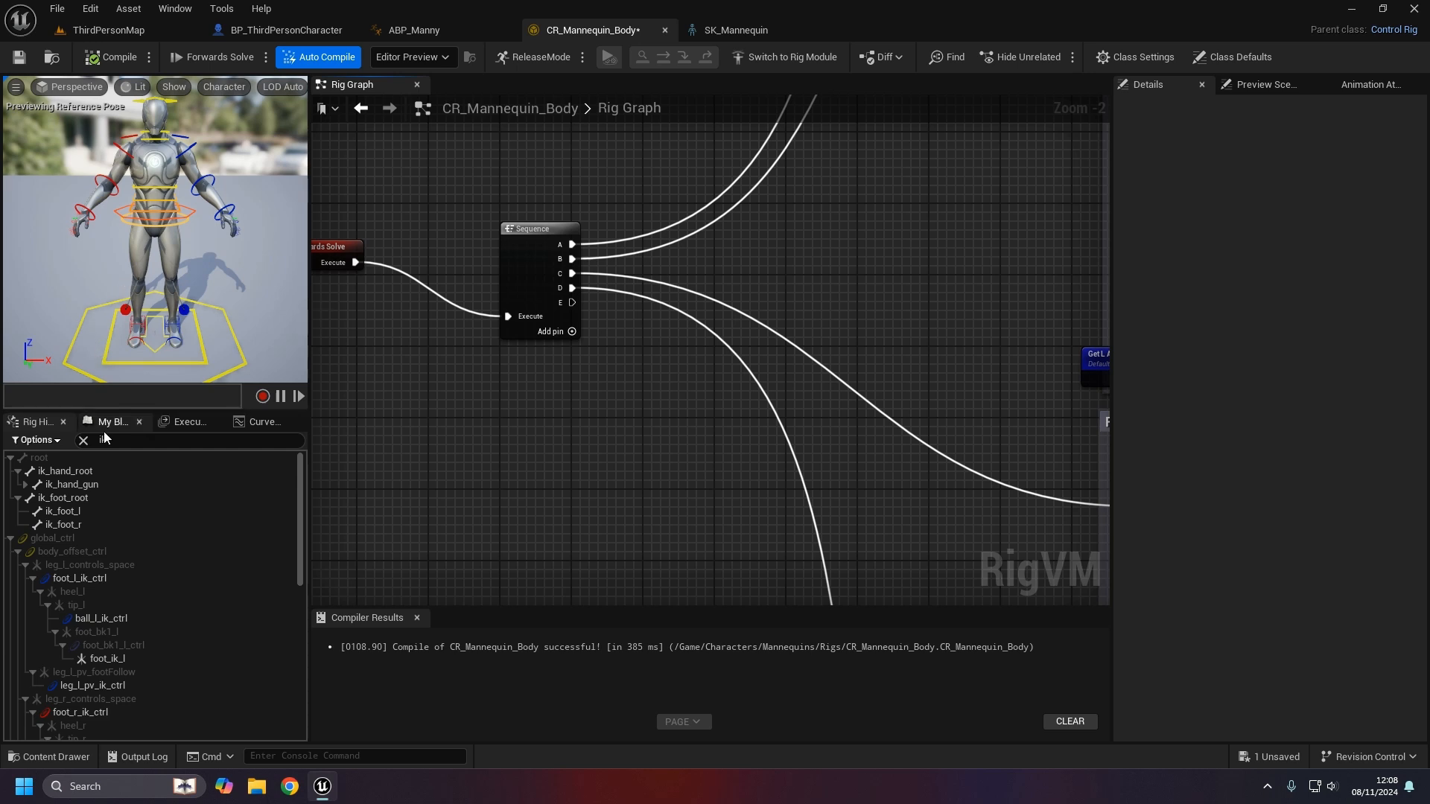
drag(90, 523, 603, 446)
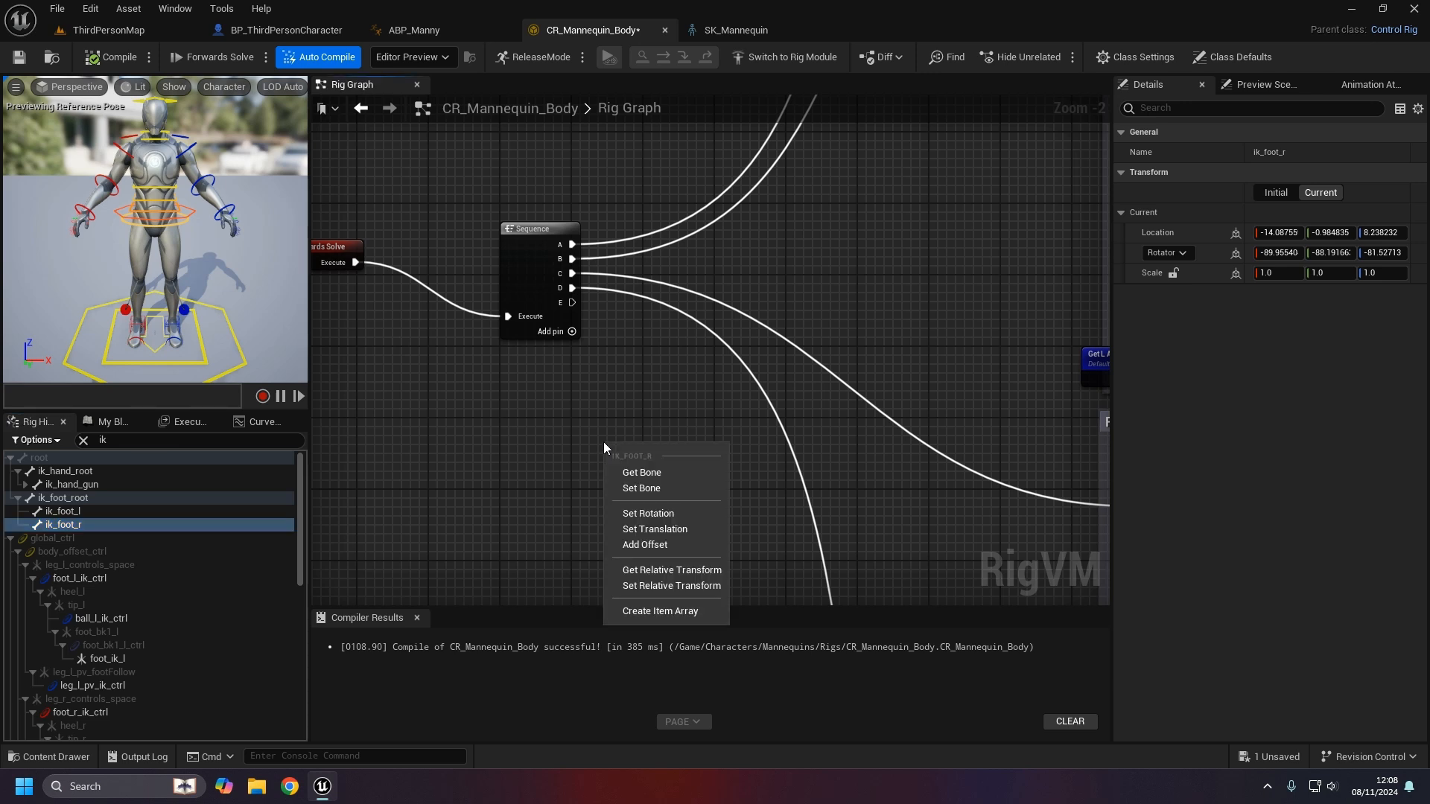
- Add a Set Transform for ik_foot_r on Sequence output E, fed by foot_r's Get Transform
click(656, 492)
drag(572, 302, 613, 465)
right_drag(546, 513, 601, 409)
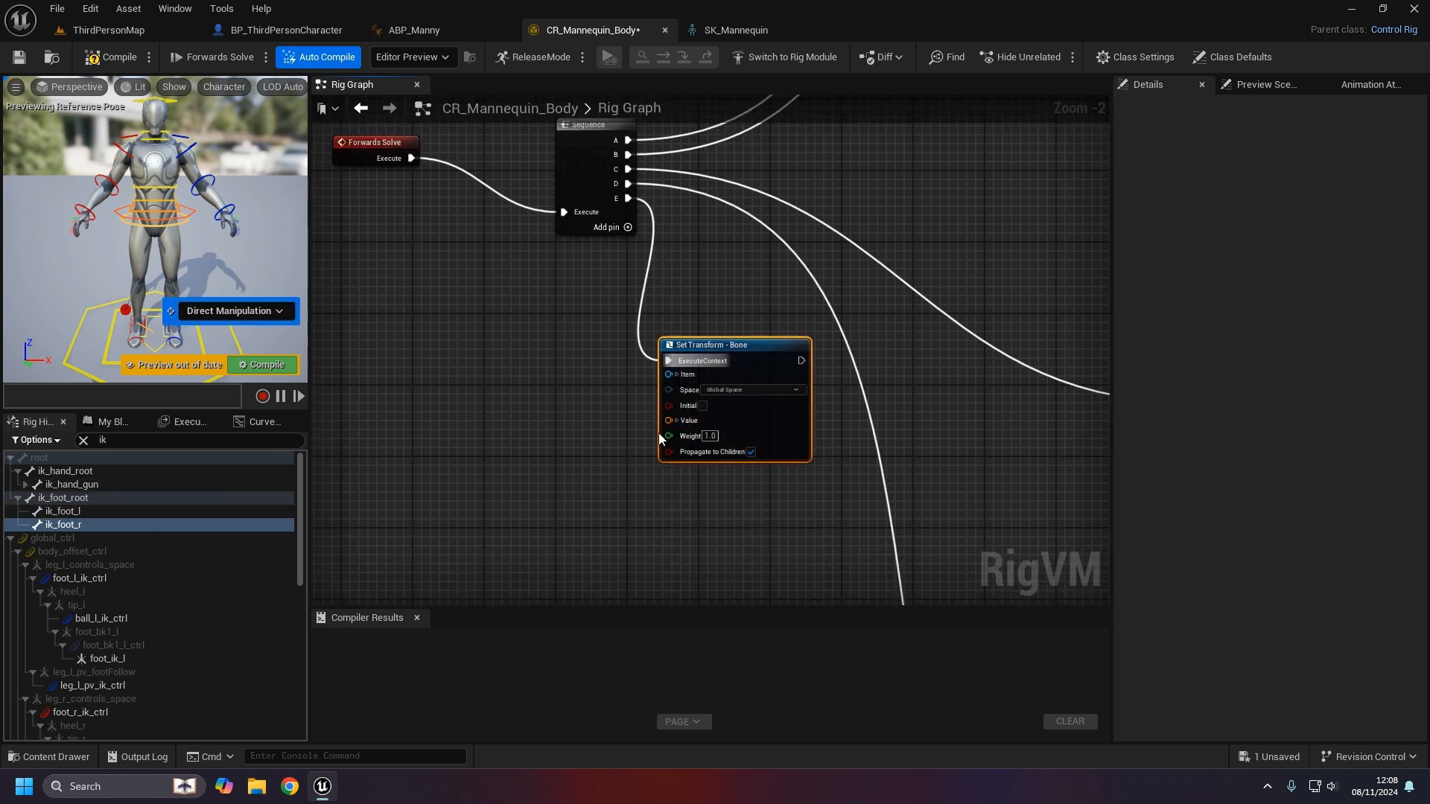
click(119, 440)
text(foot_r)
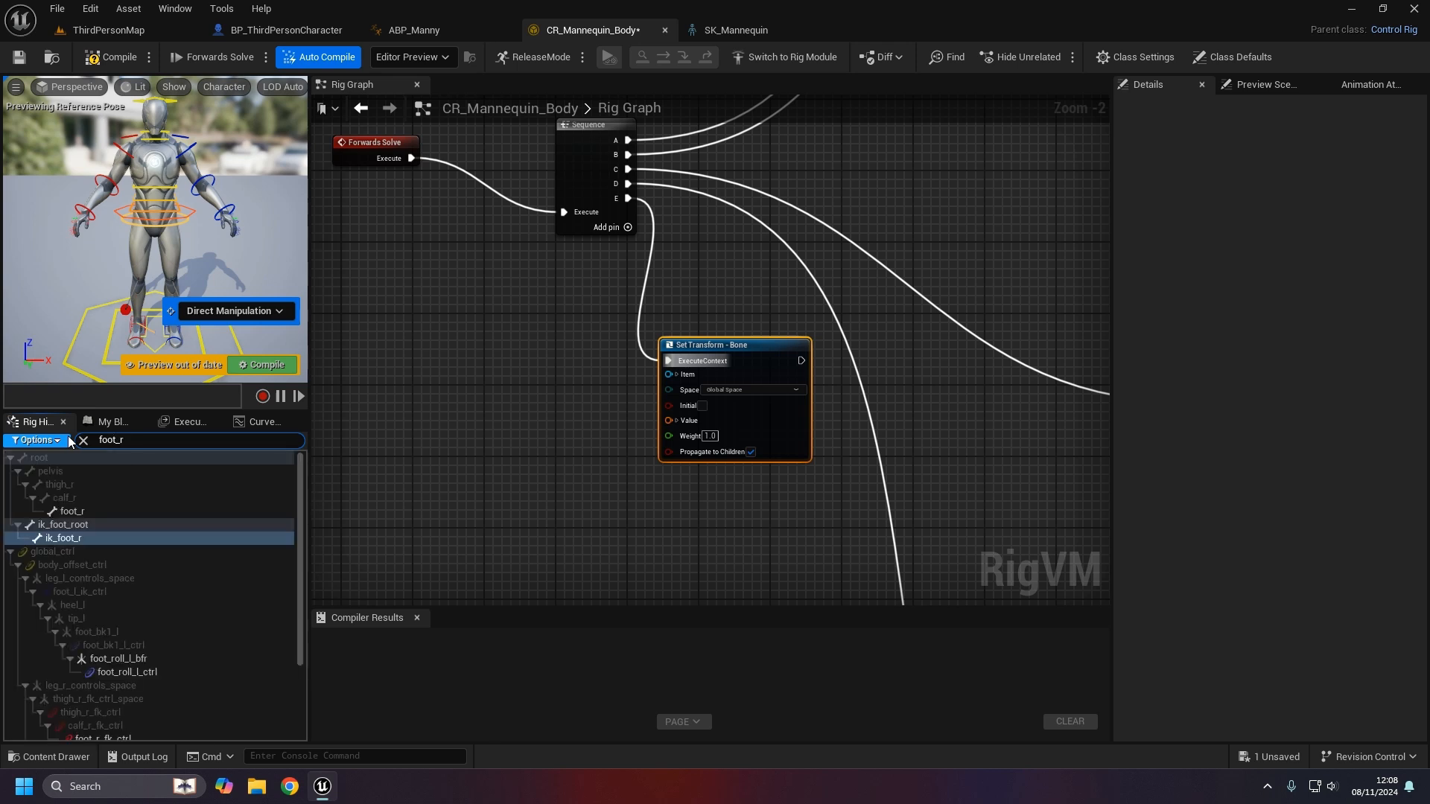
drag(127, 511, 503, 416)
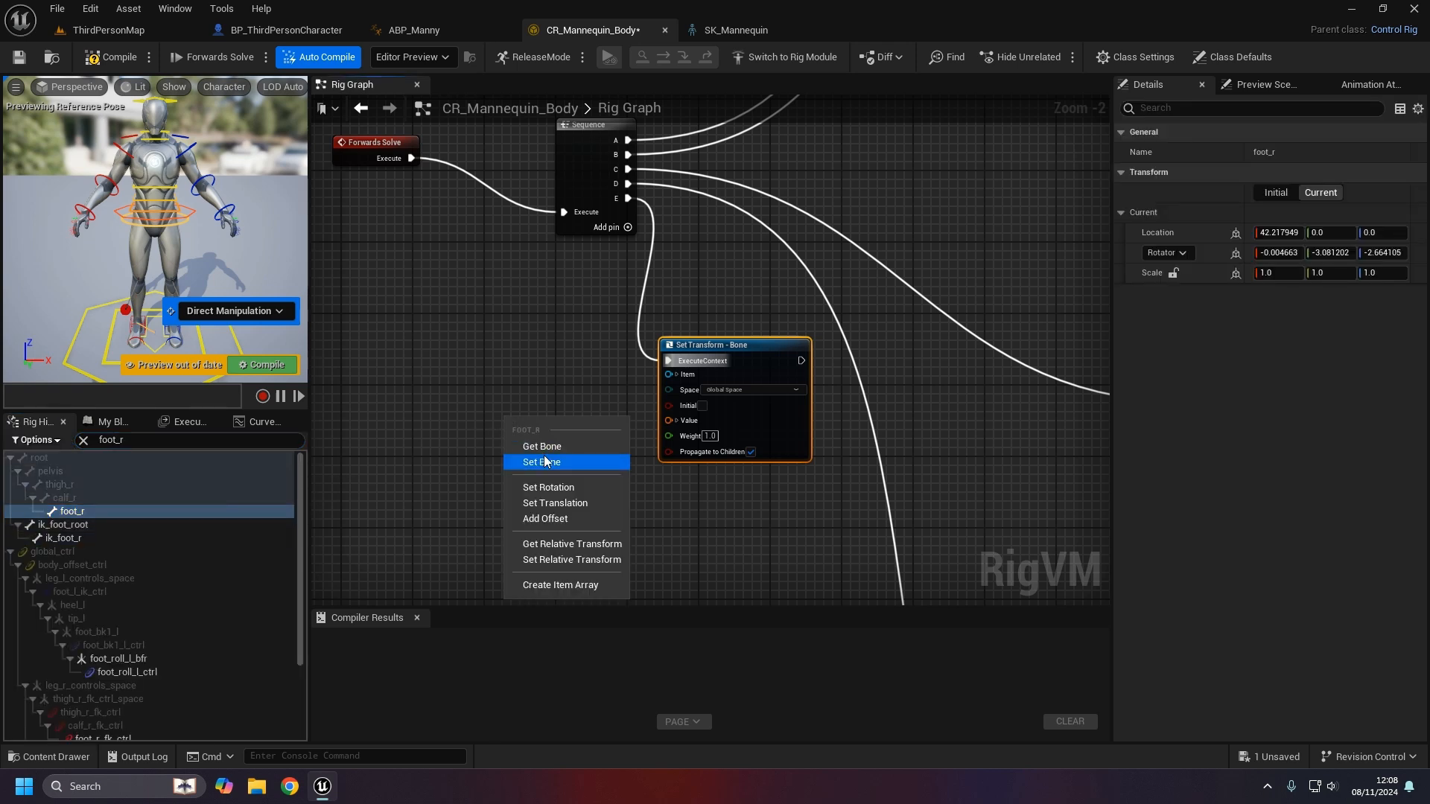
click(543, 445)
drag(602, 472, 668, 420)
drag(466, 412, 538, 430)
ctrl+click(756, 435)
drag(757, 435, 751, 429)
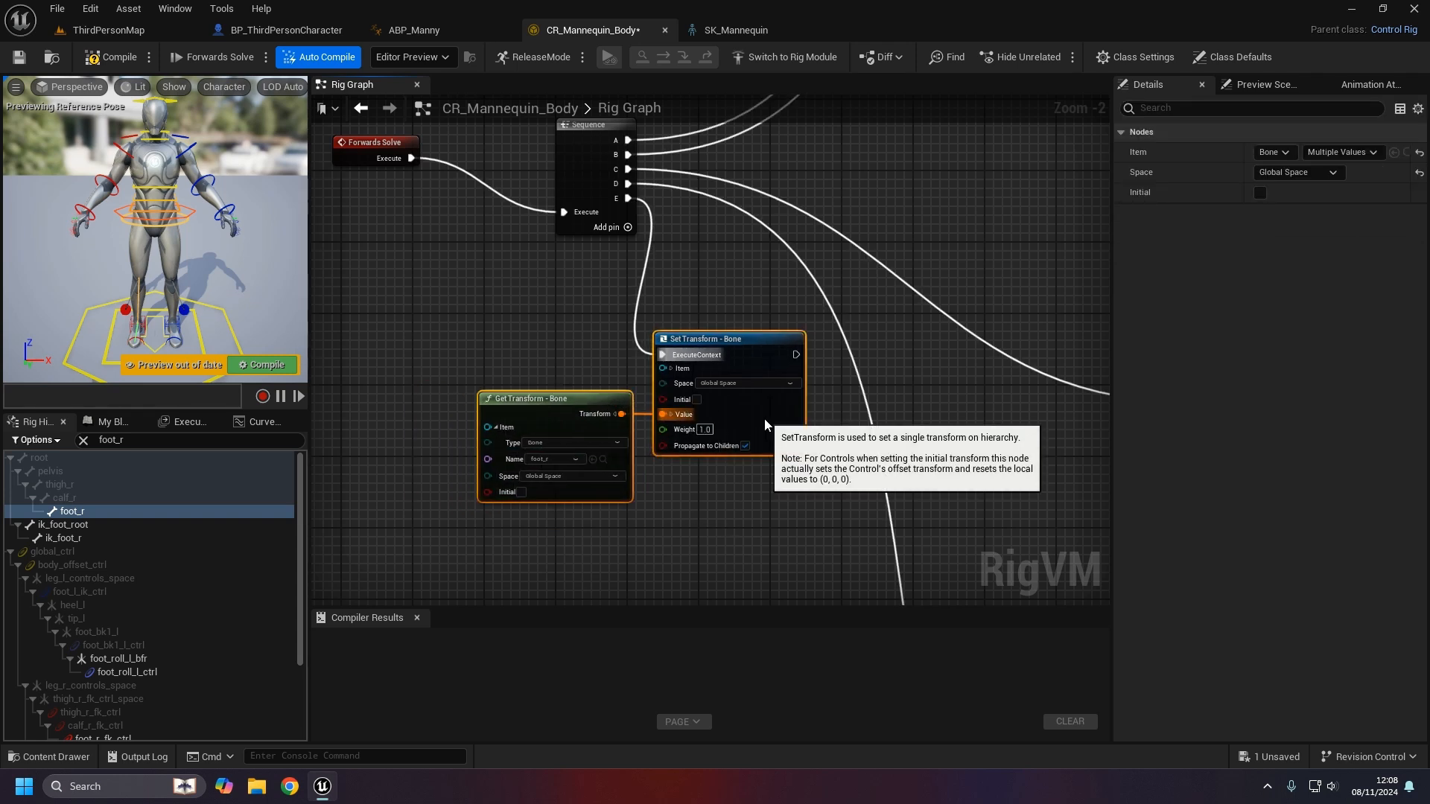
- Compile and save CR_Mannequin_Body, then return to ThirdPersonMap
click(128, 60)
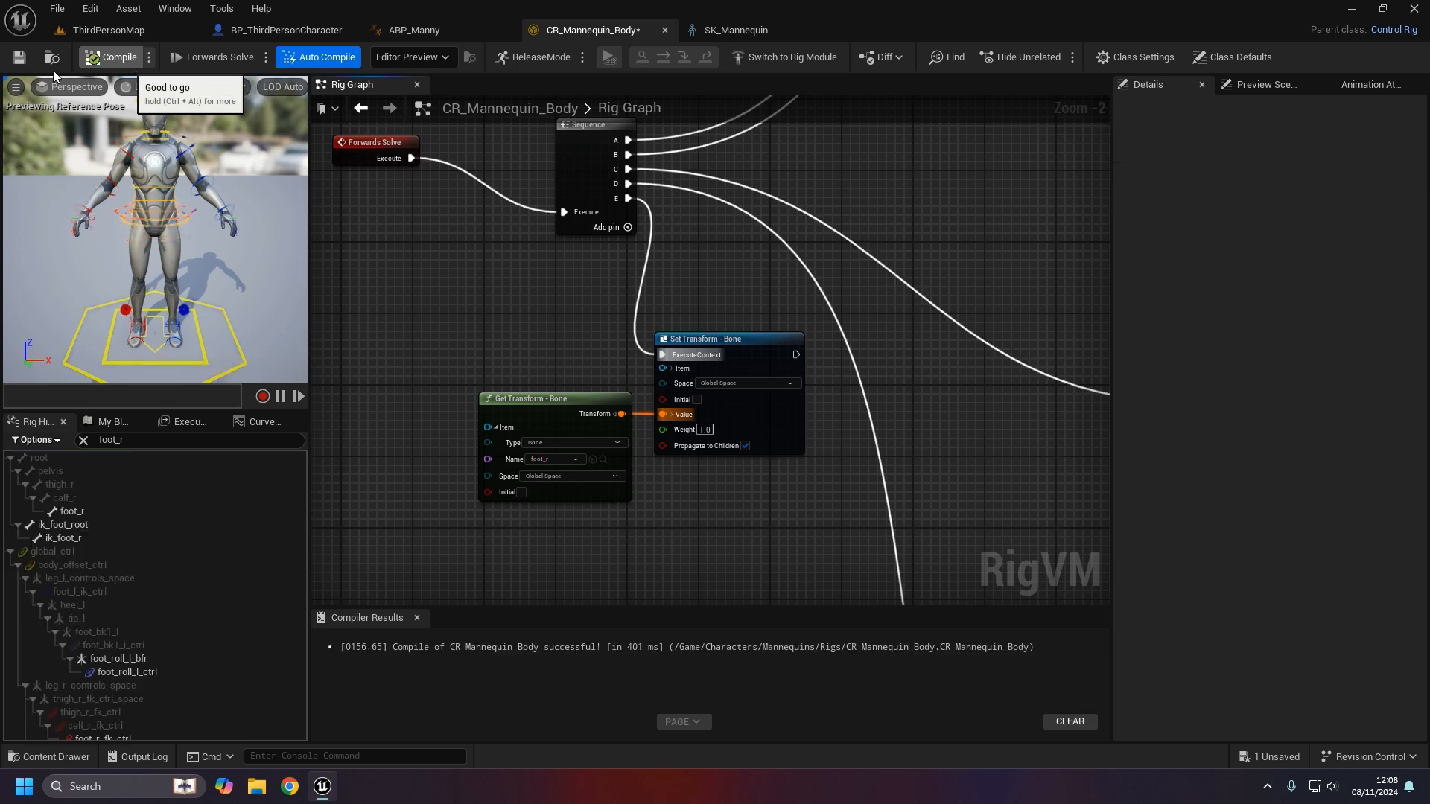
click(19, 58)
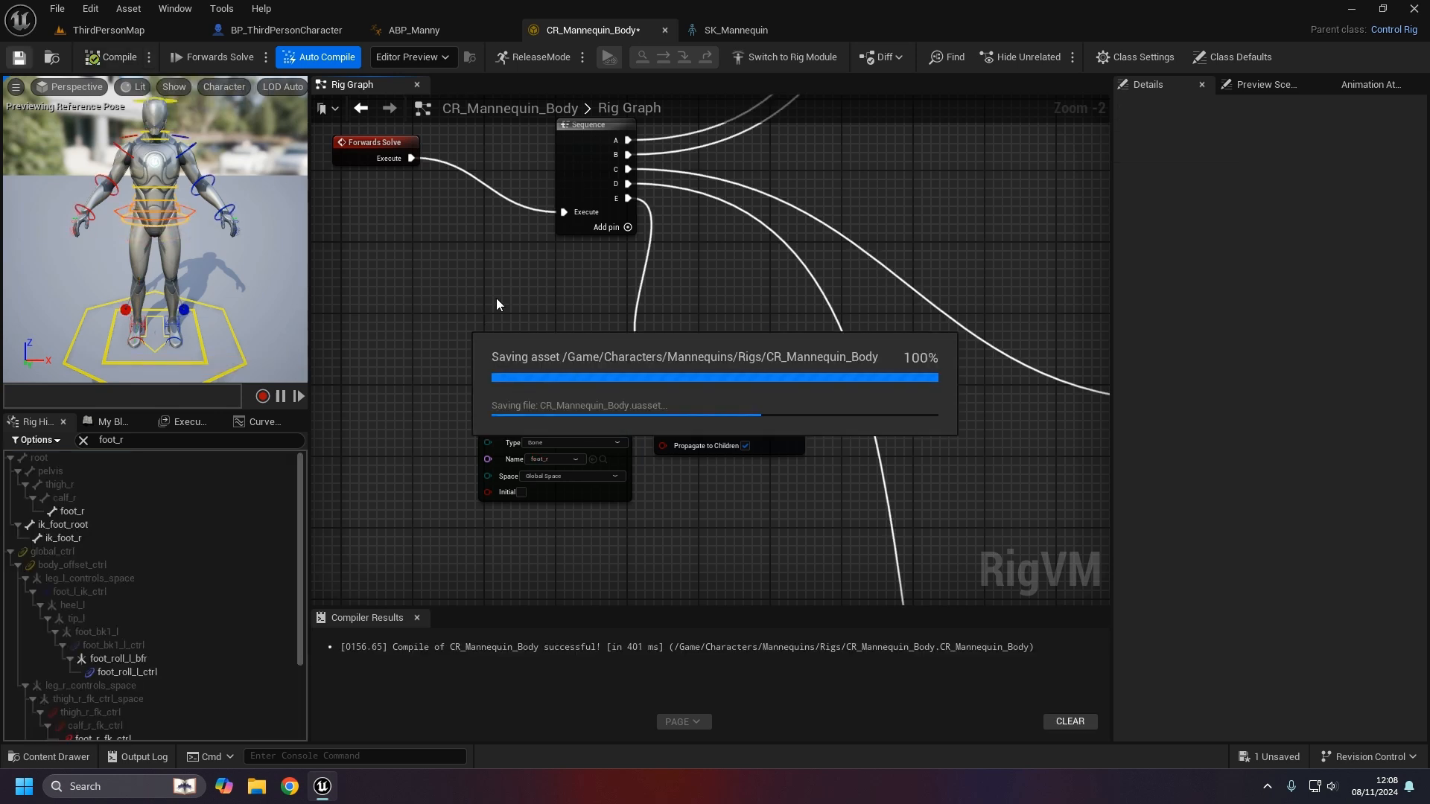
click(108, 30)
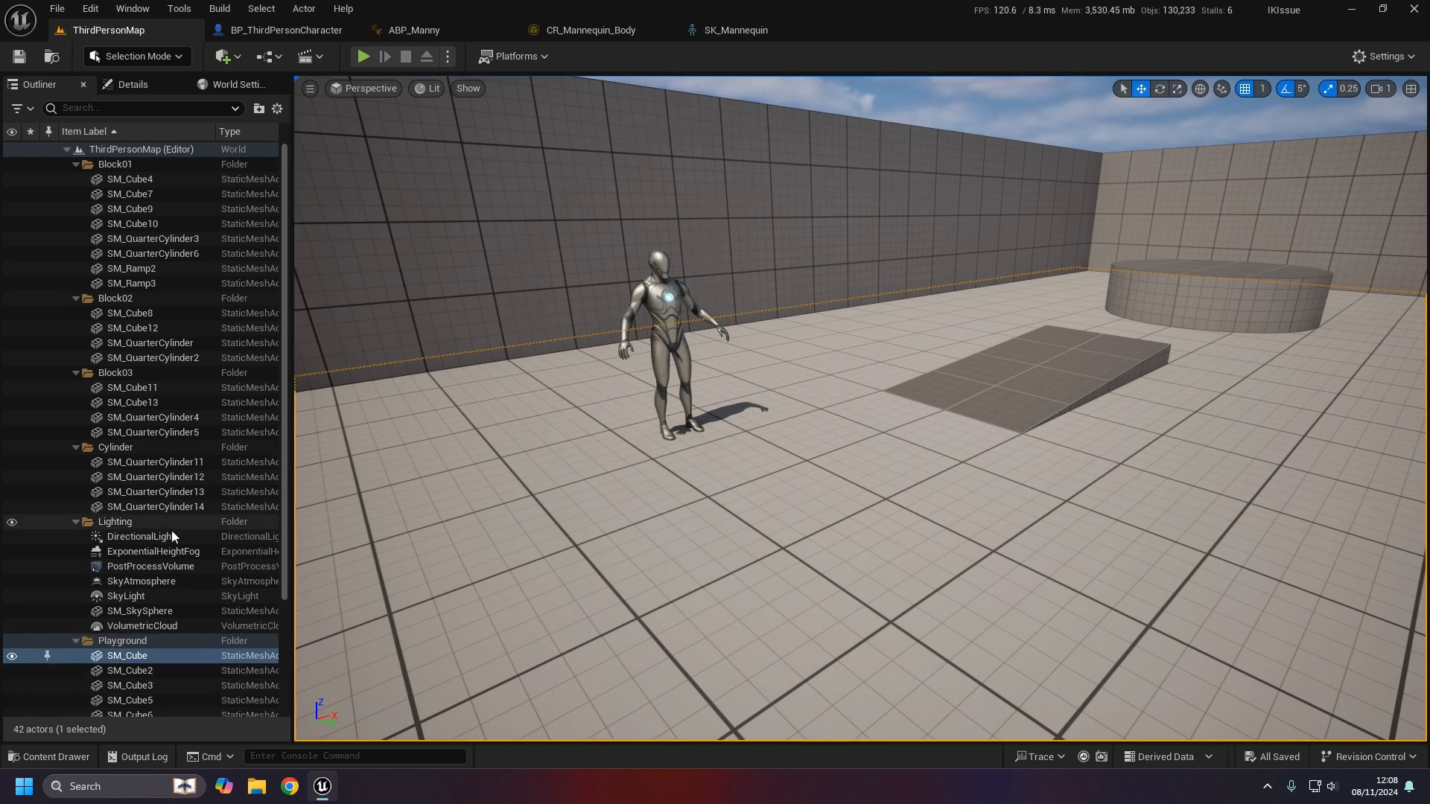
scroll(153, 435, down, 5)
- Open the CR_Mannequin_Body_Take1 level sequence in Sequencer and scrub through the take
click(169, 593)
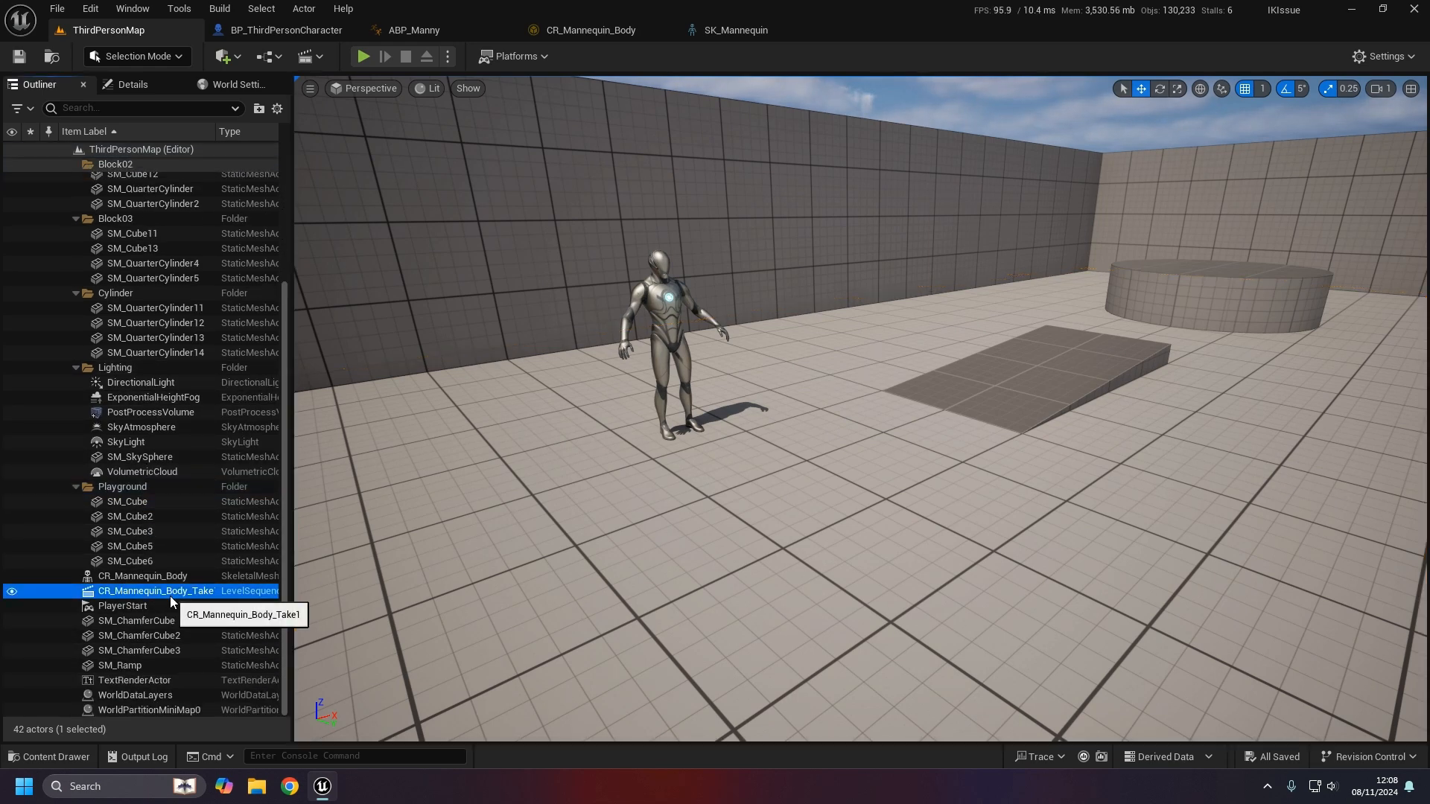
click(132, 84)
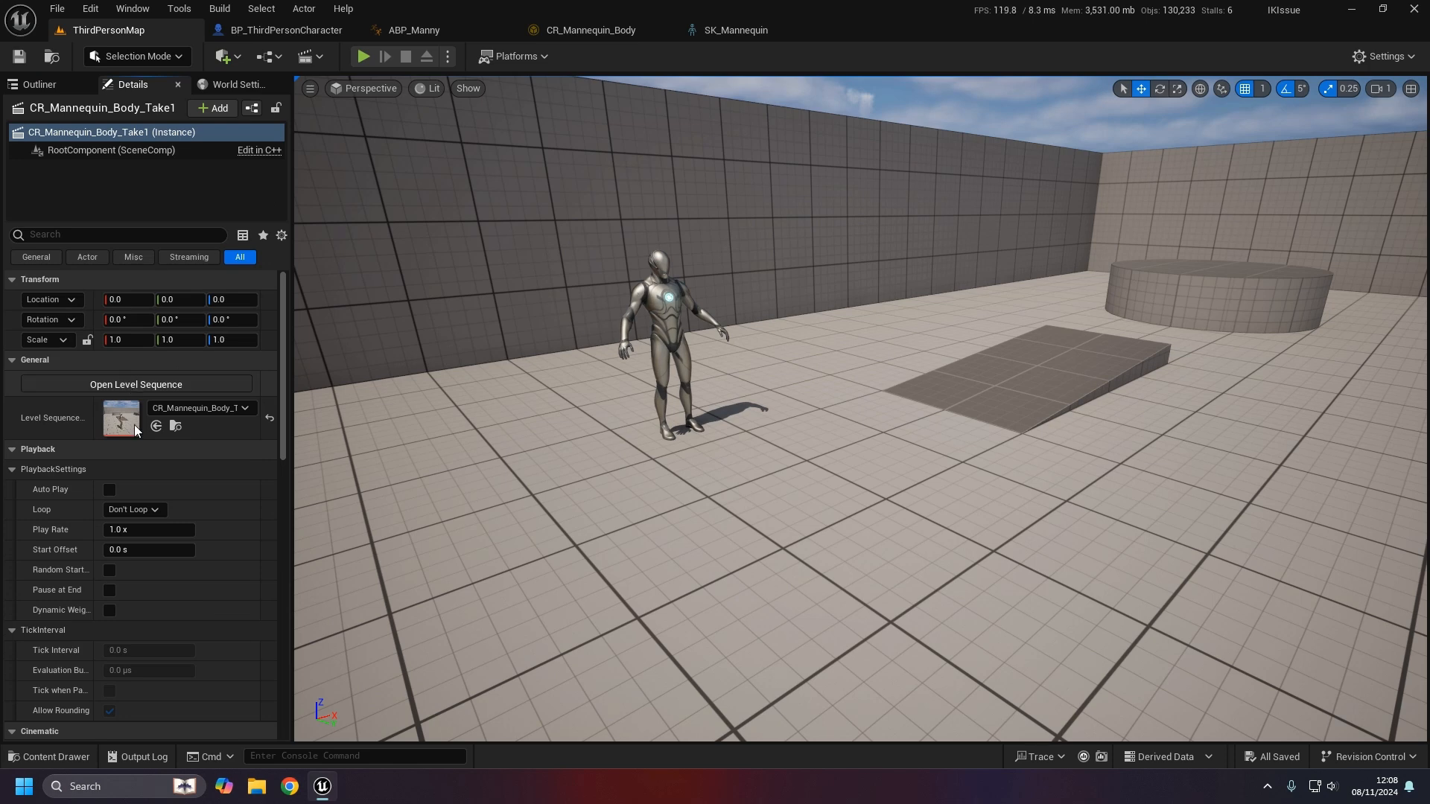
click(149, 384)
mouse_move(535, 568)
mouse_down()
mouse_move(1001, 579)
mouse_move(542, 583)
mouse_up()
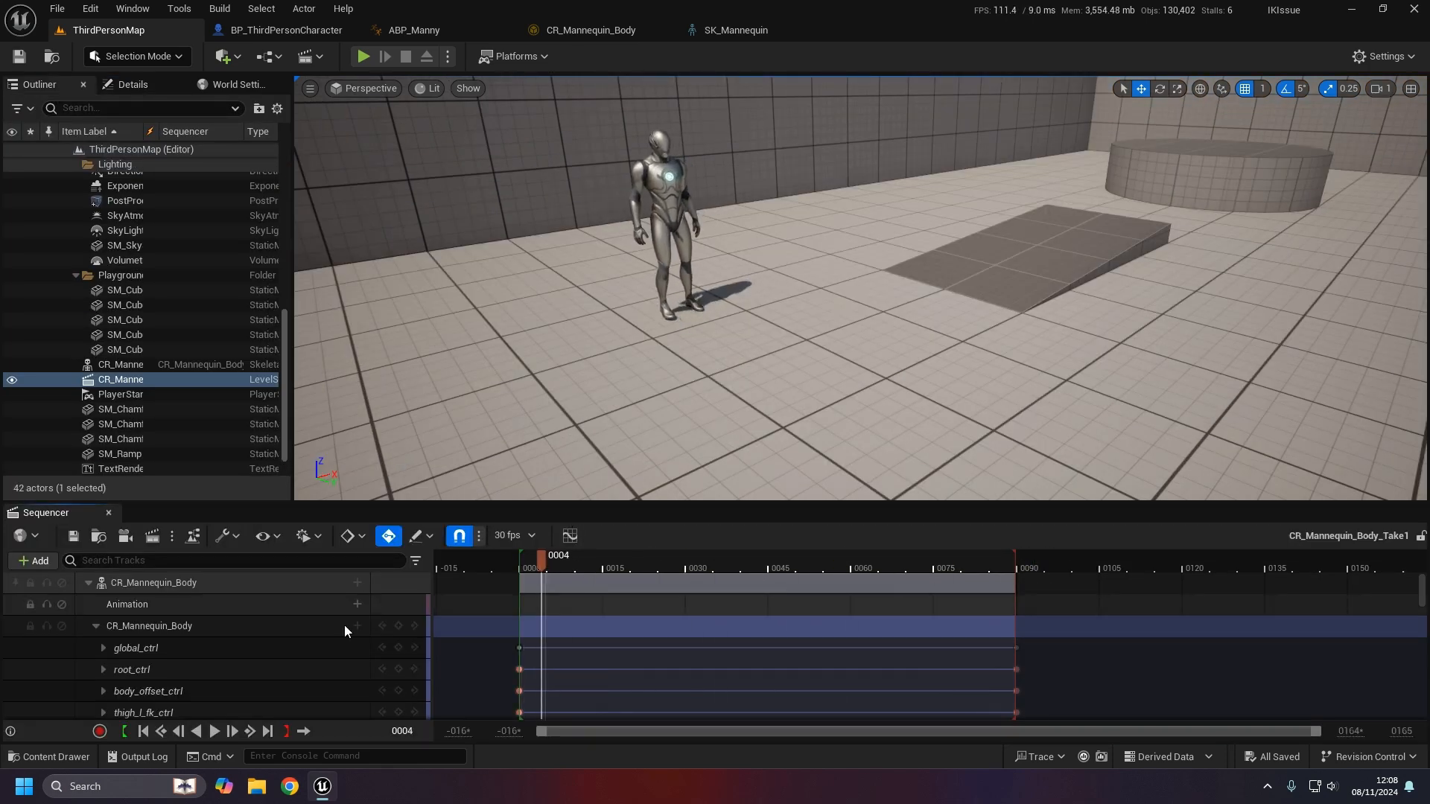
- Bake the CR_Mannequin_Body track to MM_Example_IKIssue_02 in the Animations folder, then open it
right_click(211, 580)
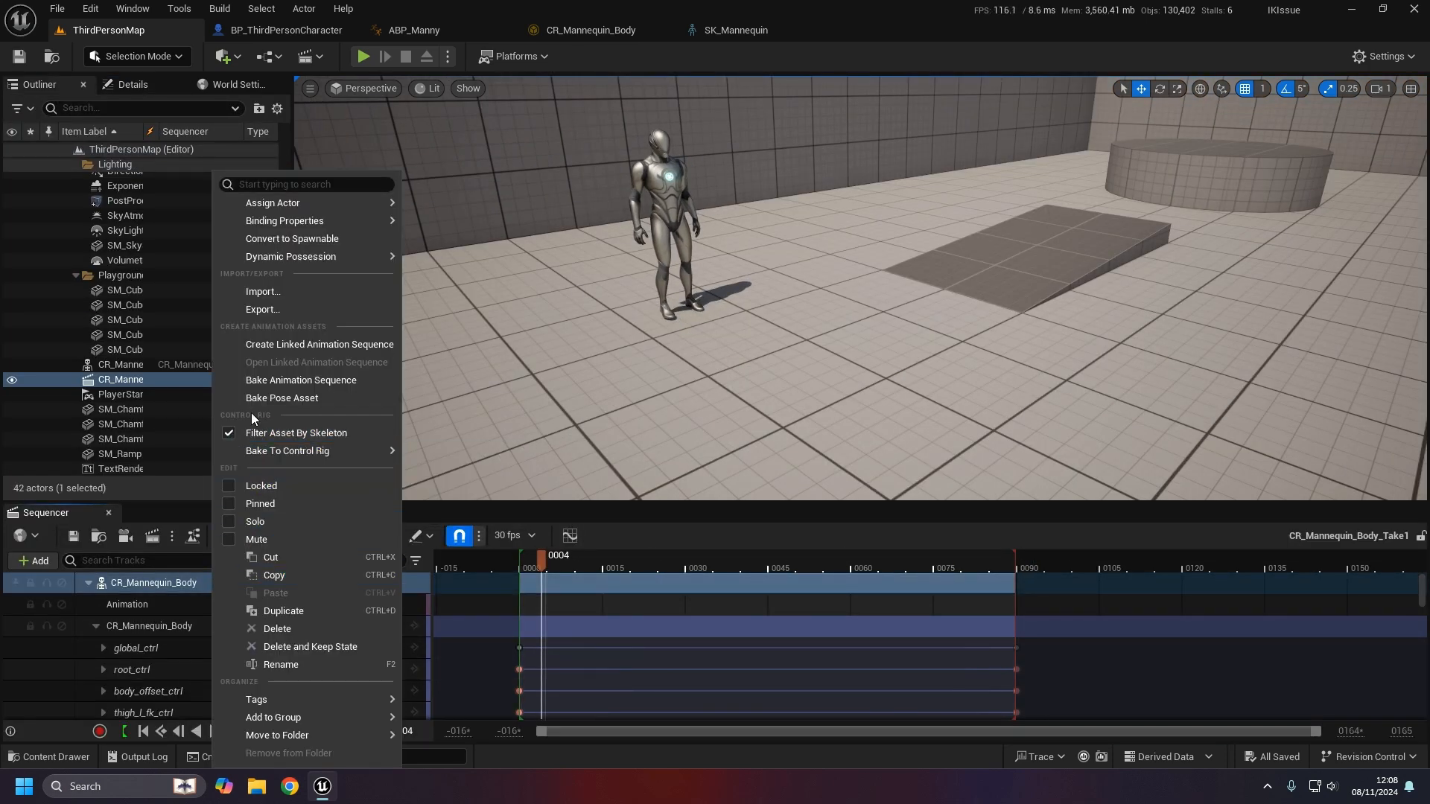
click(351, 383)
click(629, 370)
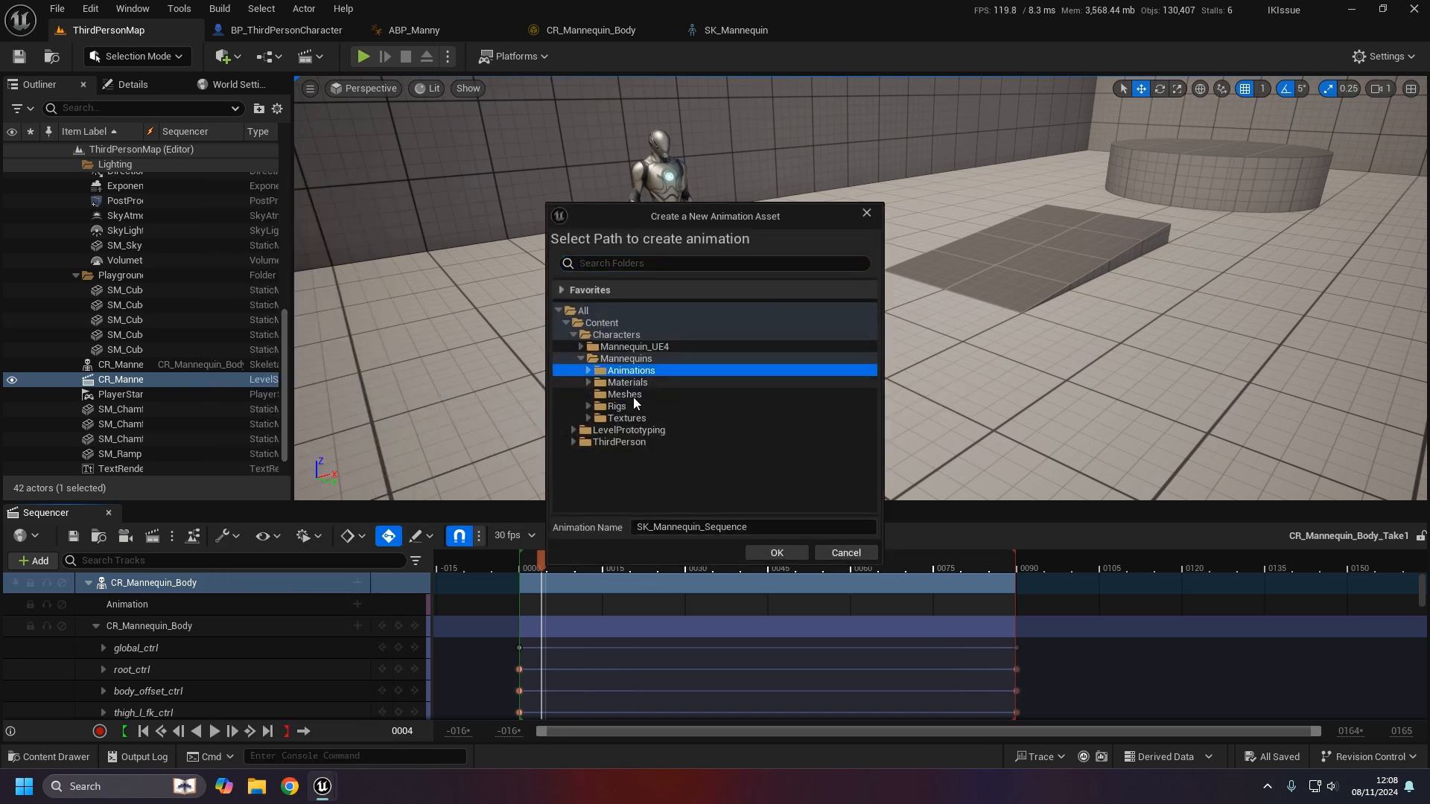
drag(744, 527, 477, 479)
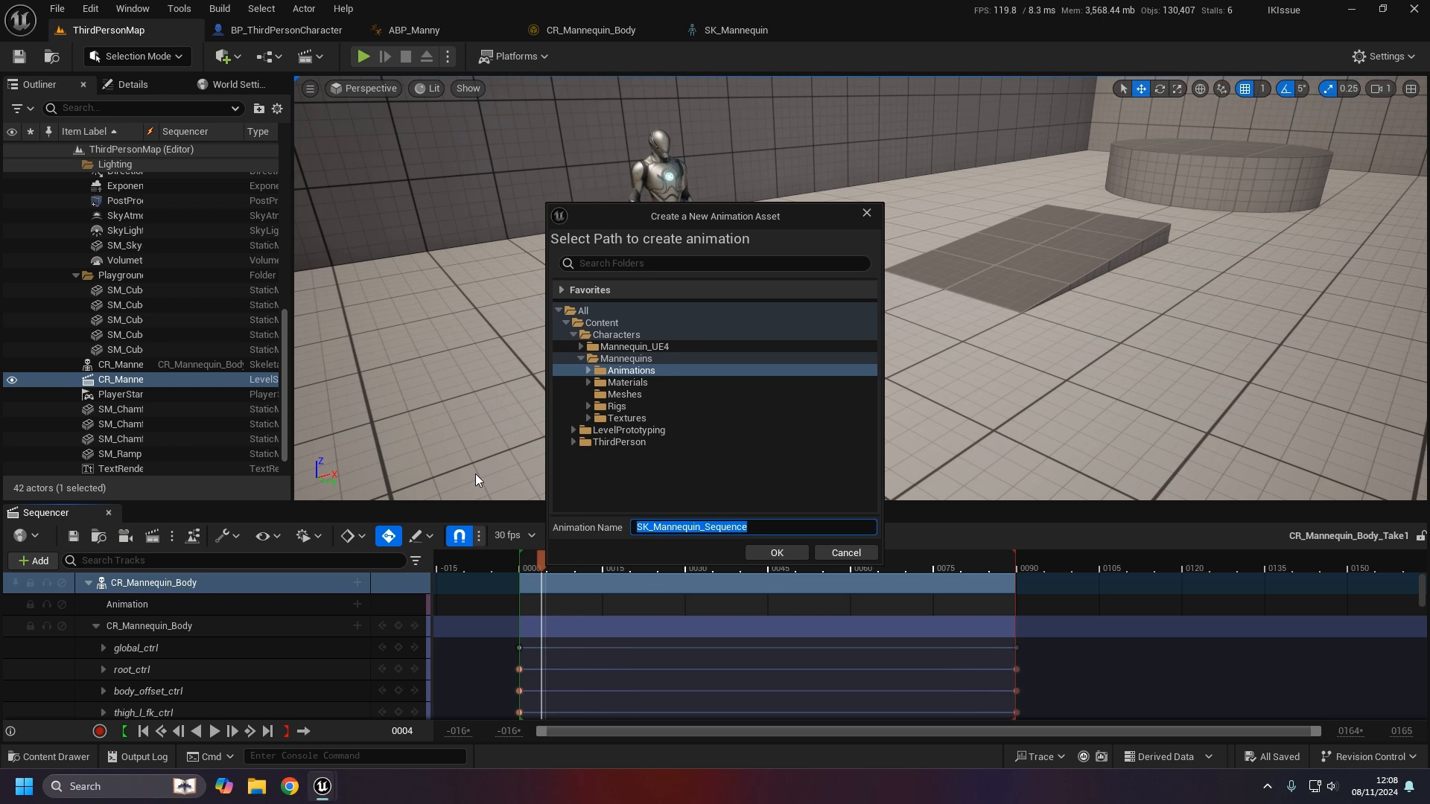
text(MM_Example_)
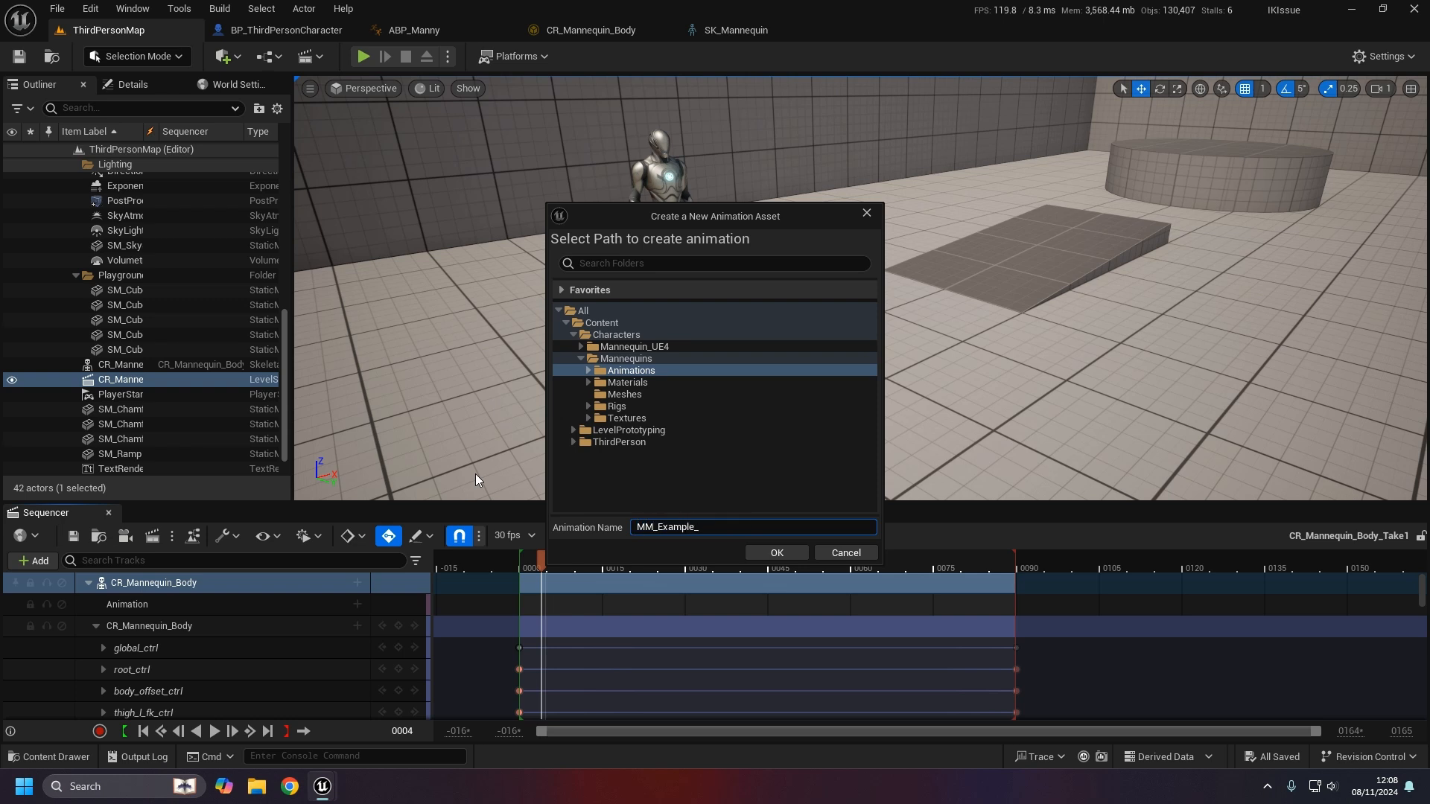
text(IKIssue_02)
click(777, 553)
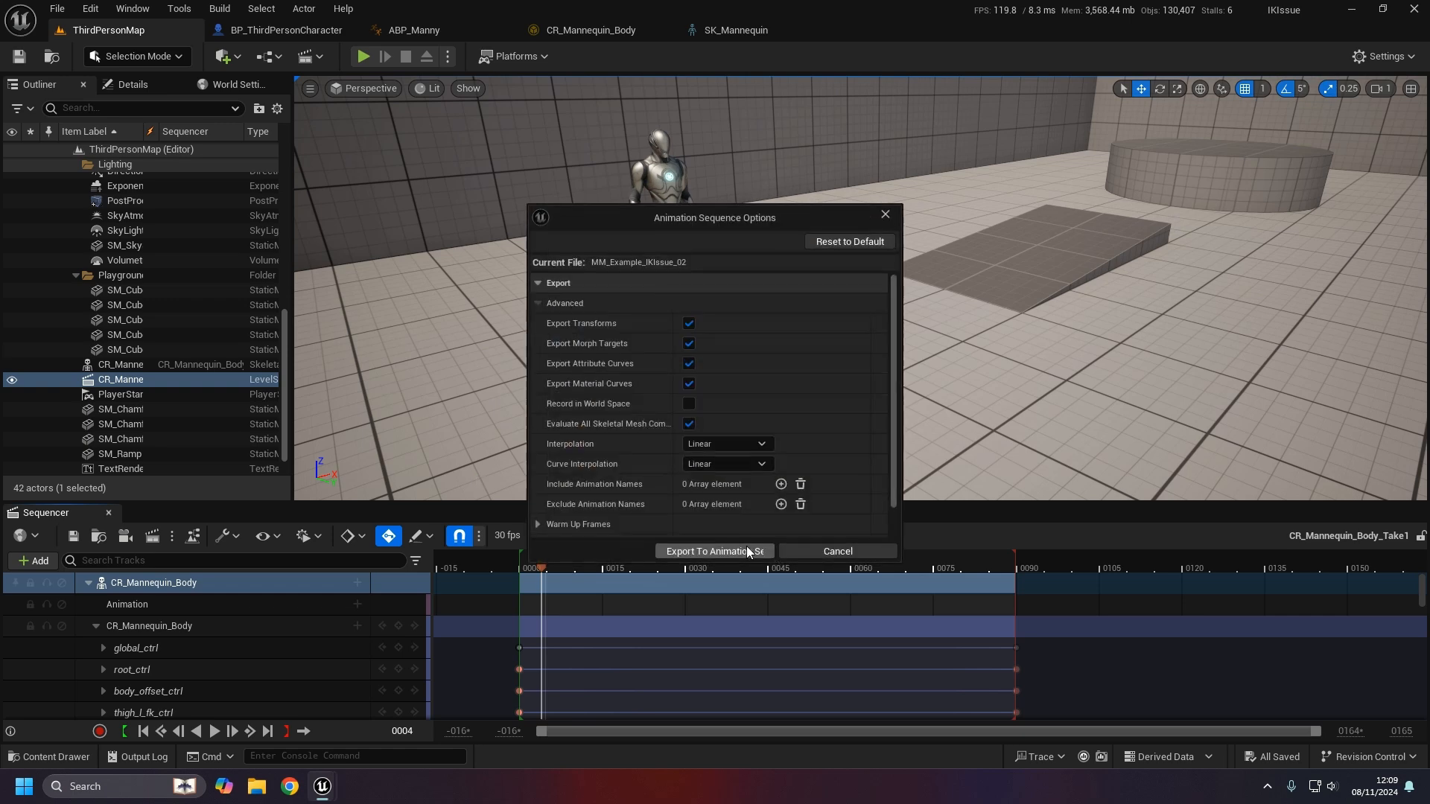
click(767, 552)
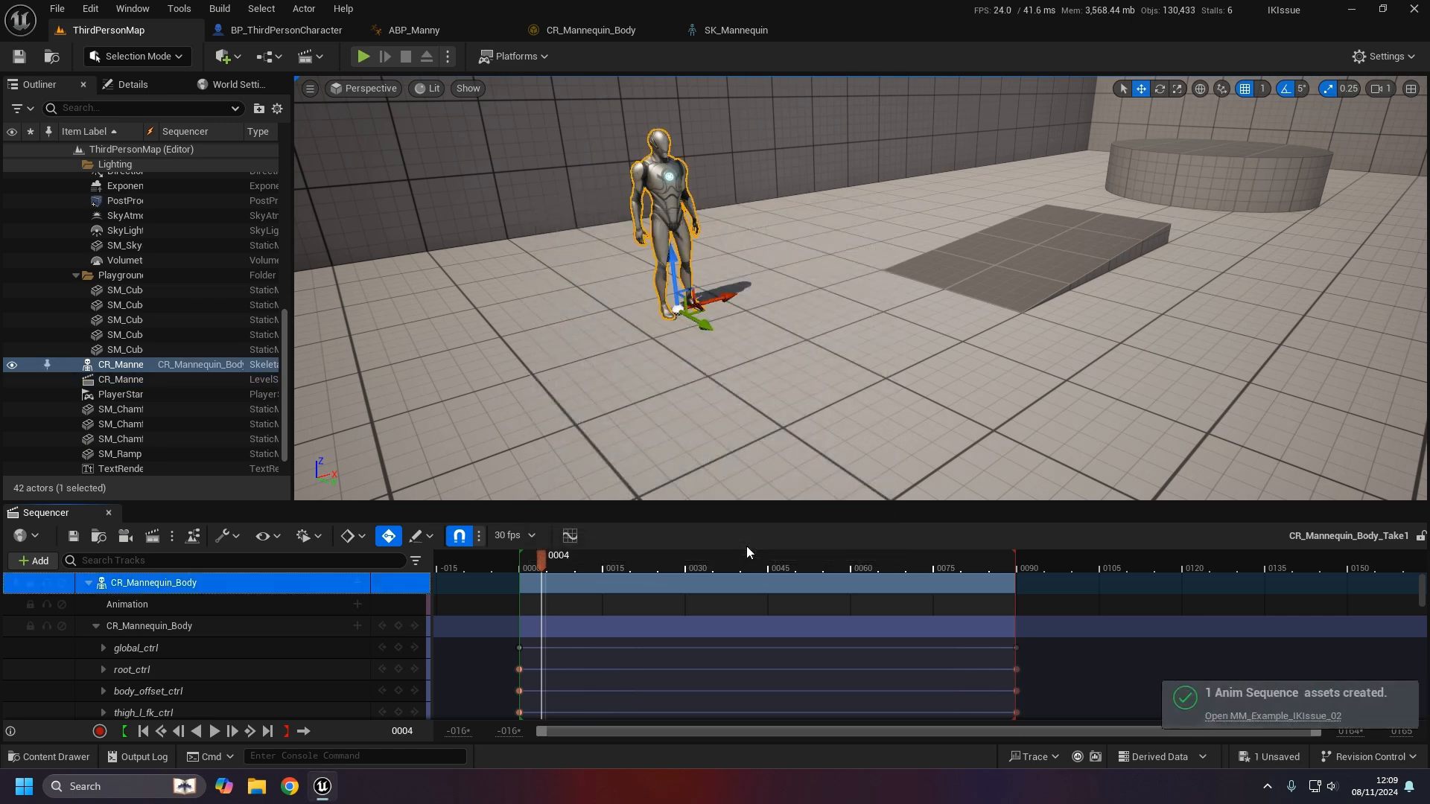
click(1266, 717)
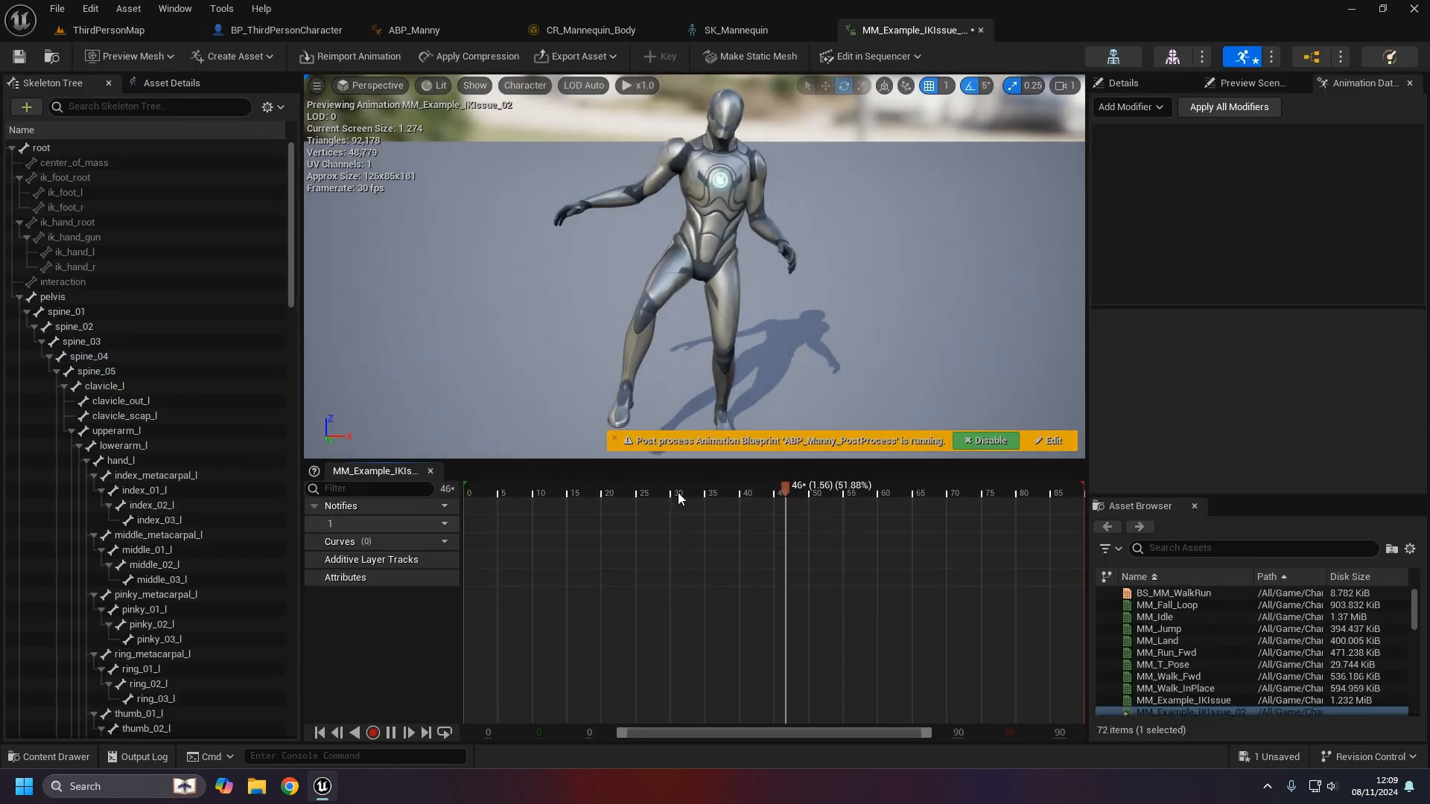
drag(674, 493, 453, 469)
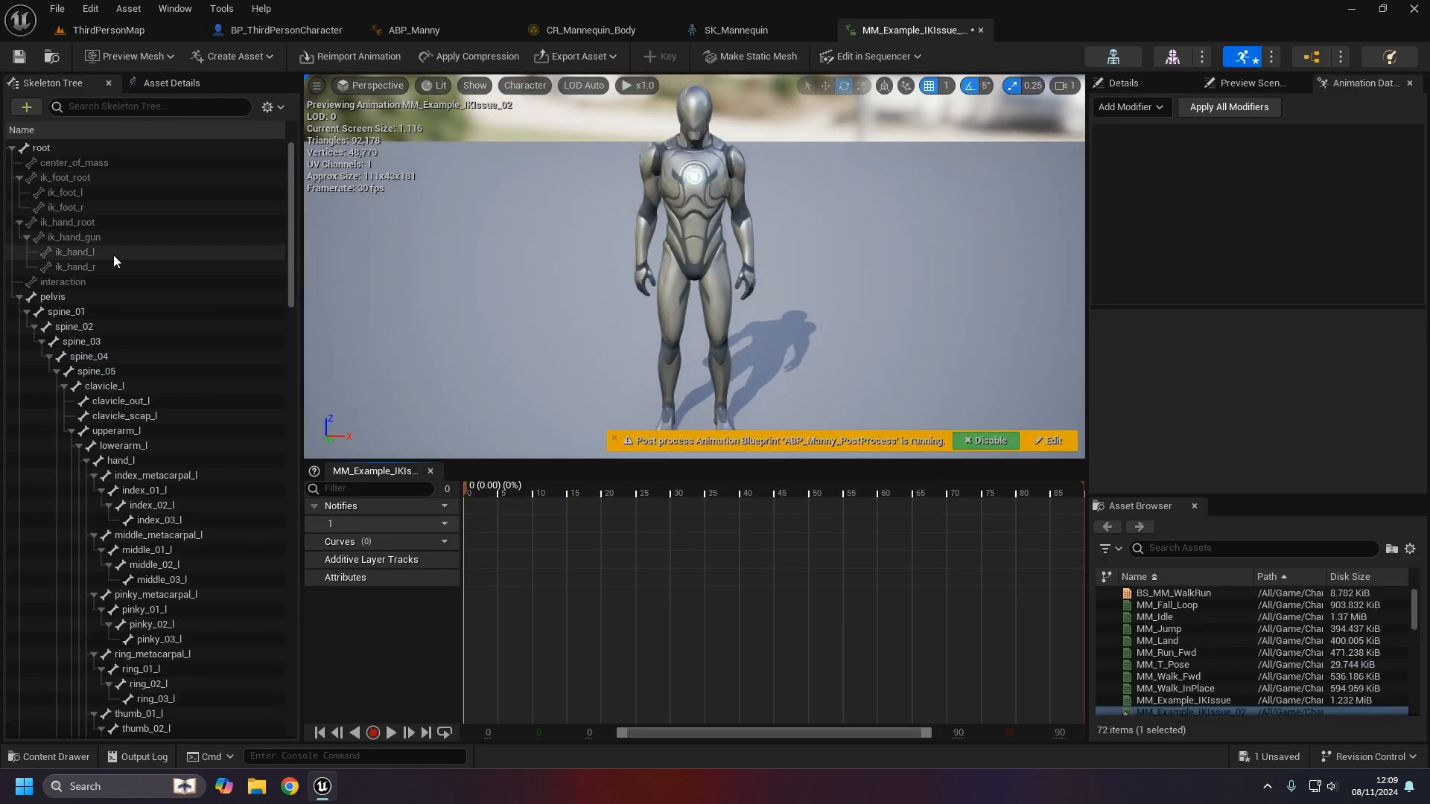
click(105, 206)
drag(505, 485, 849, 487)
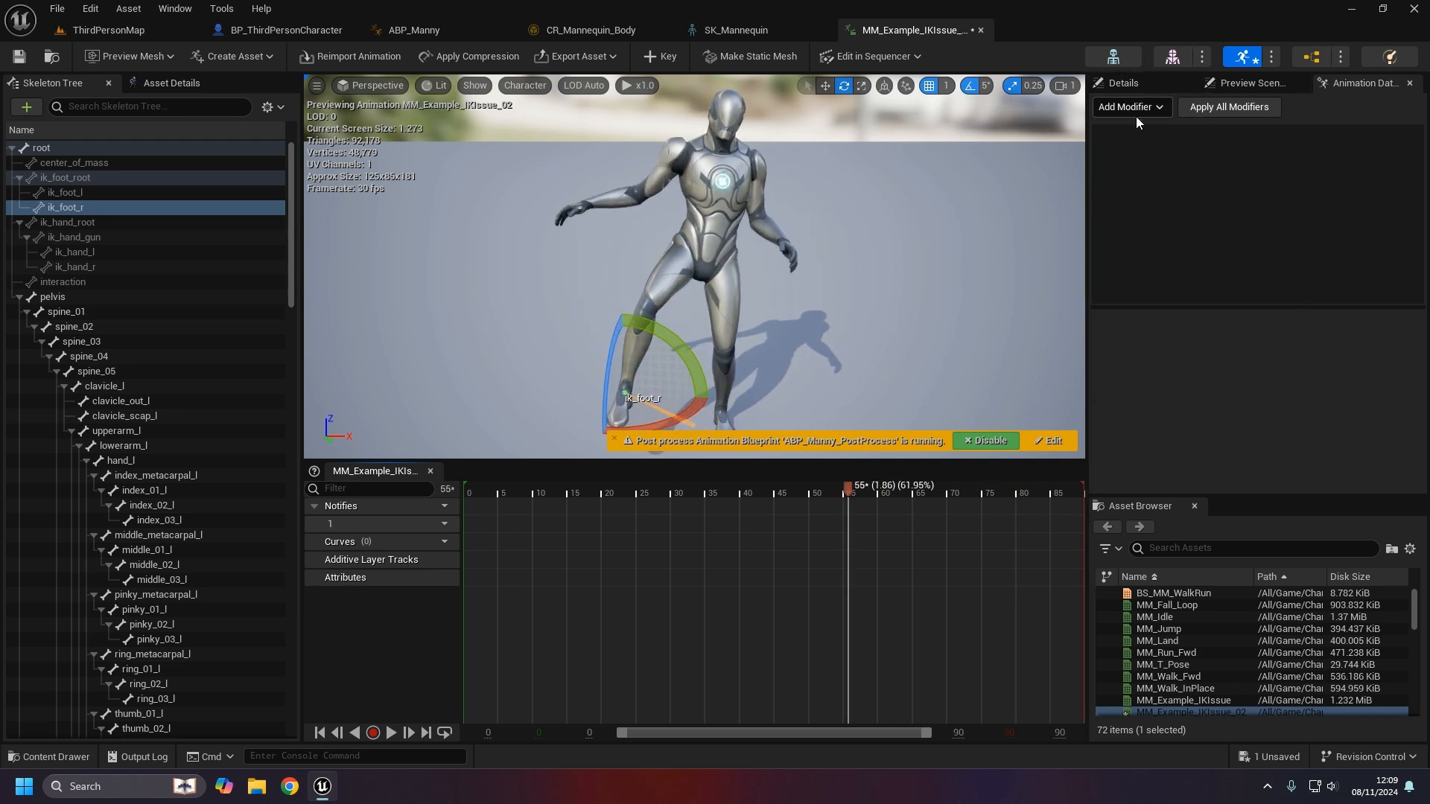
drag(822, 484, 489, 488)
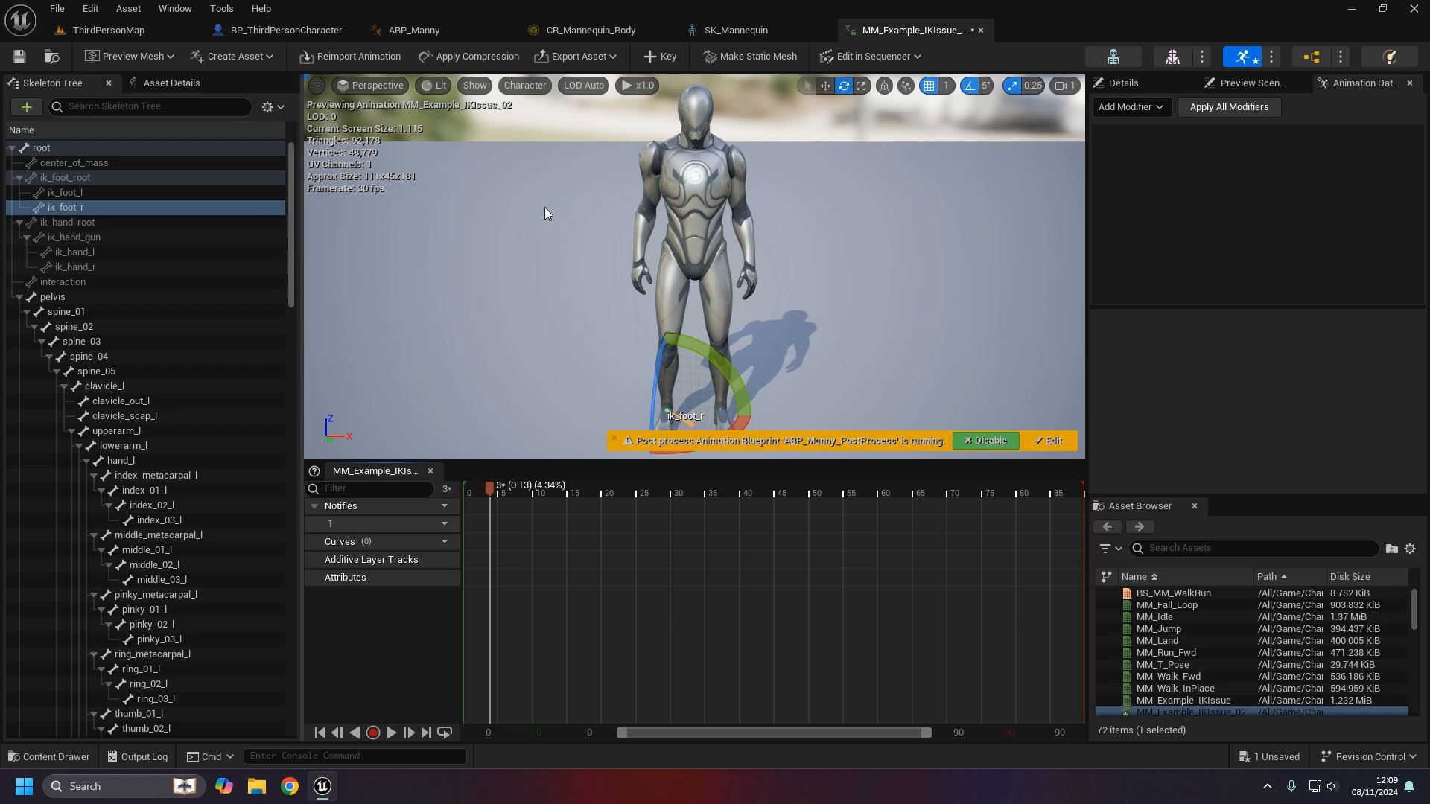
- In the CR_Mannequin_Body rig graph, reposition the existing Get/Set Transform pair to make room
click(604, 32)
drag(739, 507, 526, 345)
drag(745, 359, 783, 325)
click(951, 402)
right_drag(951, 418, 901, 393)
right_drag(857, 521, 881, 479)
drag(835, 457, 581, 331)
drag(786, 315, 750, 405)
right_drag(806, 497, 788, 423)
click(787, 423)
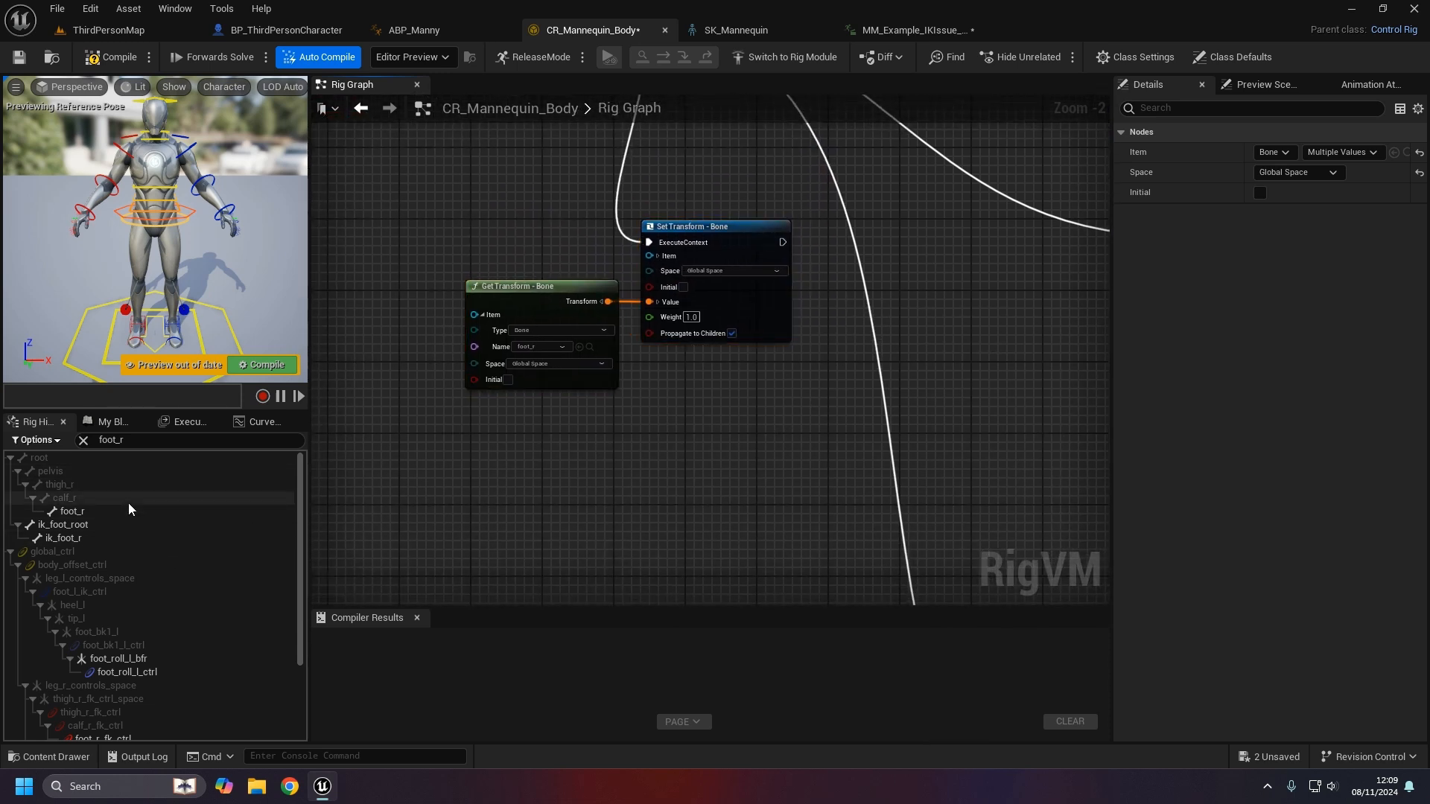
- Add an ik_foot_l Set Transform node chained after the right-foot Set Transform
drag(128, 444, 123, 448)
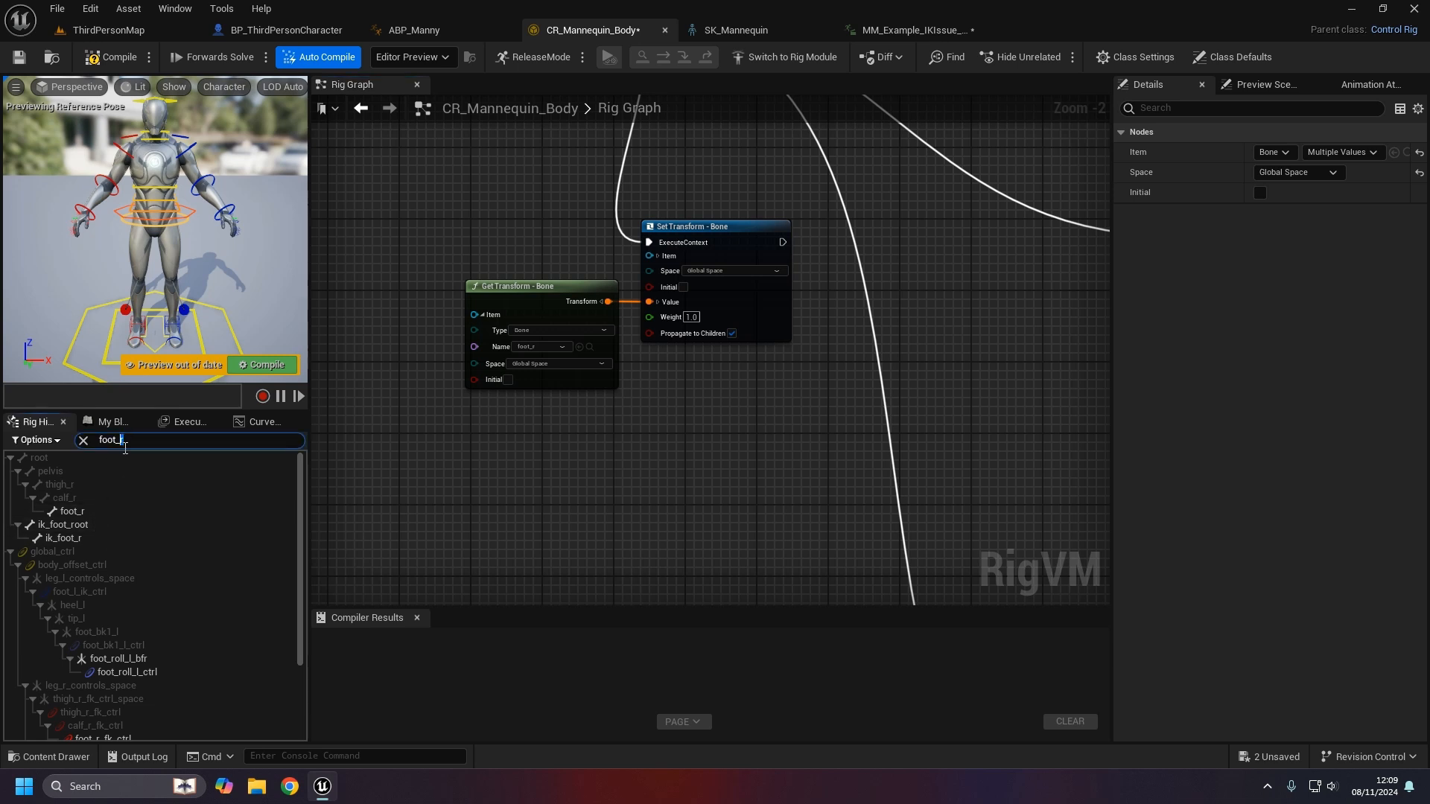
text(l)
drag(78, 511, 672, 442)
click(729, 476)
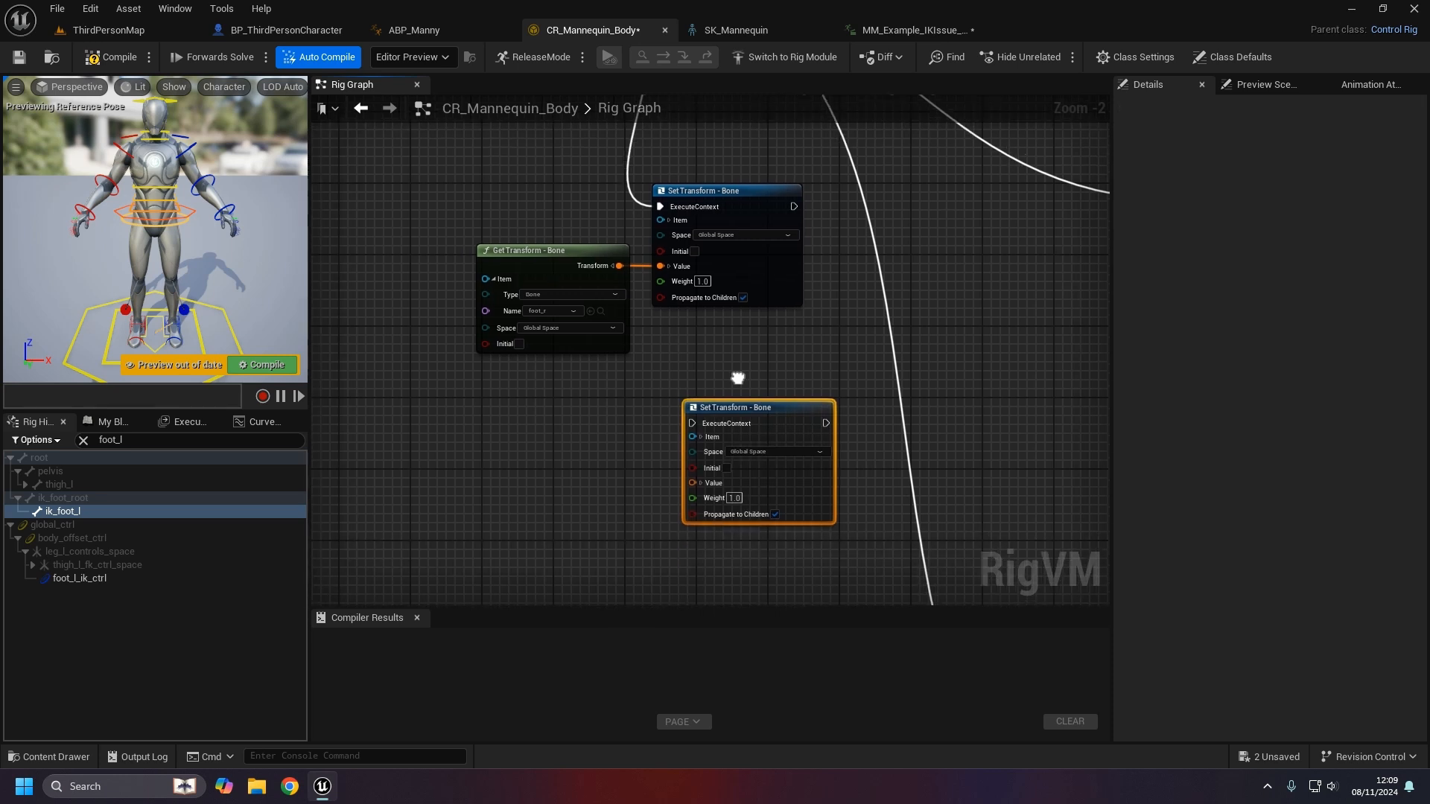
drag(803, 192, 700, 410)
drag(701, 409, 810, 314)
drag(760, 395, 923, 178)
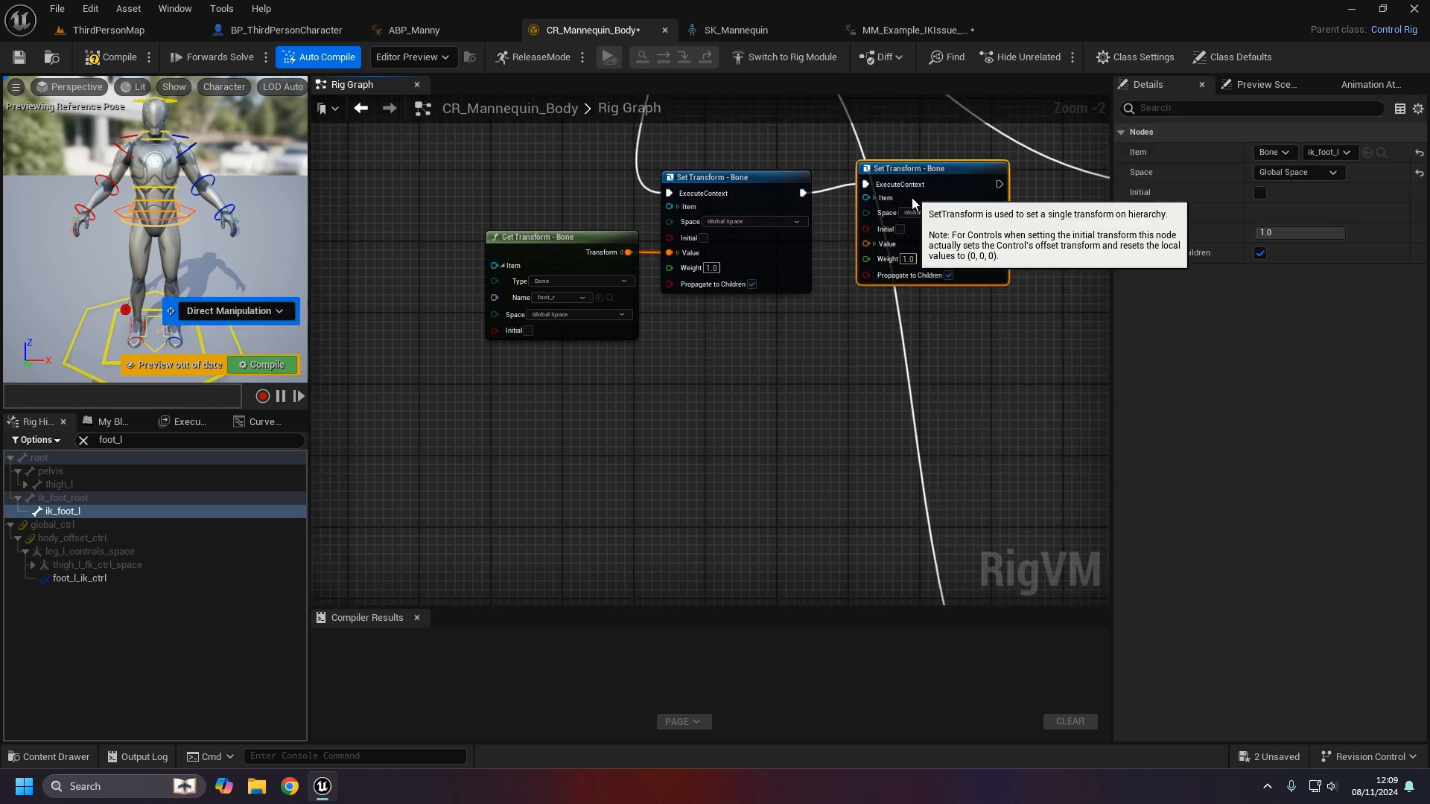
click(596, 421)
- Duplicate the Get Transform as foot_l, feed it into the ik_foot_l set, and compile
click(528, 297)
key(ctrl+d)
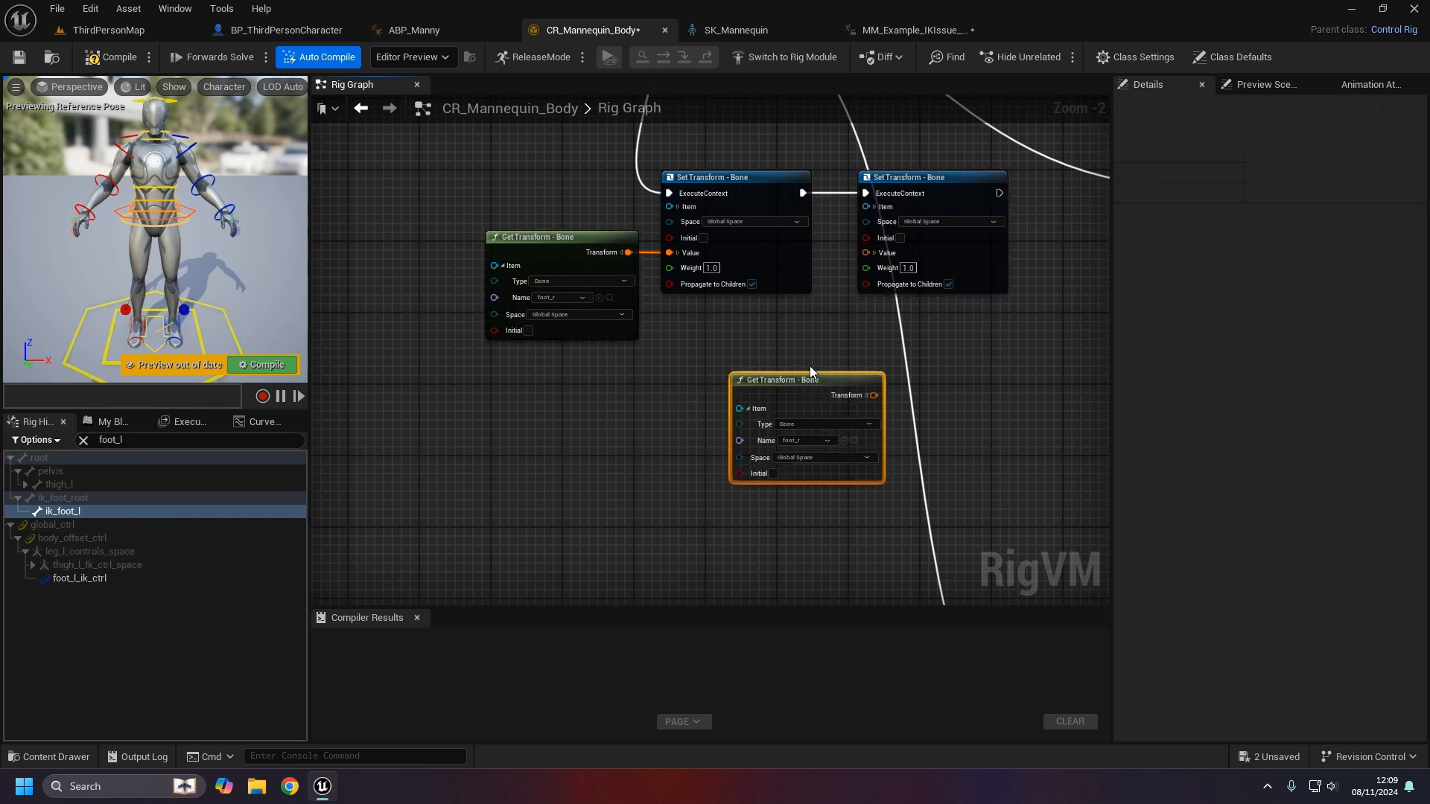
click(793, 441)
text(foot_)
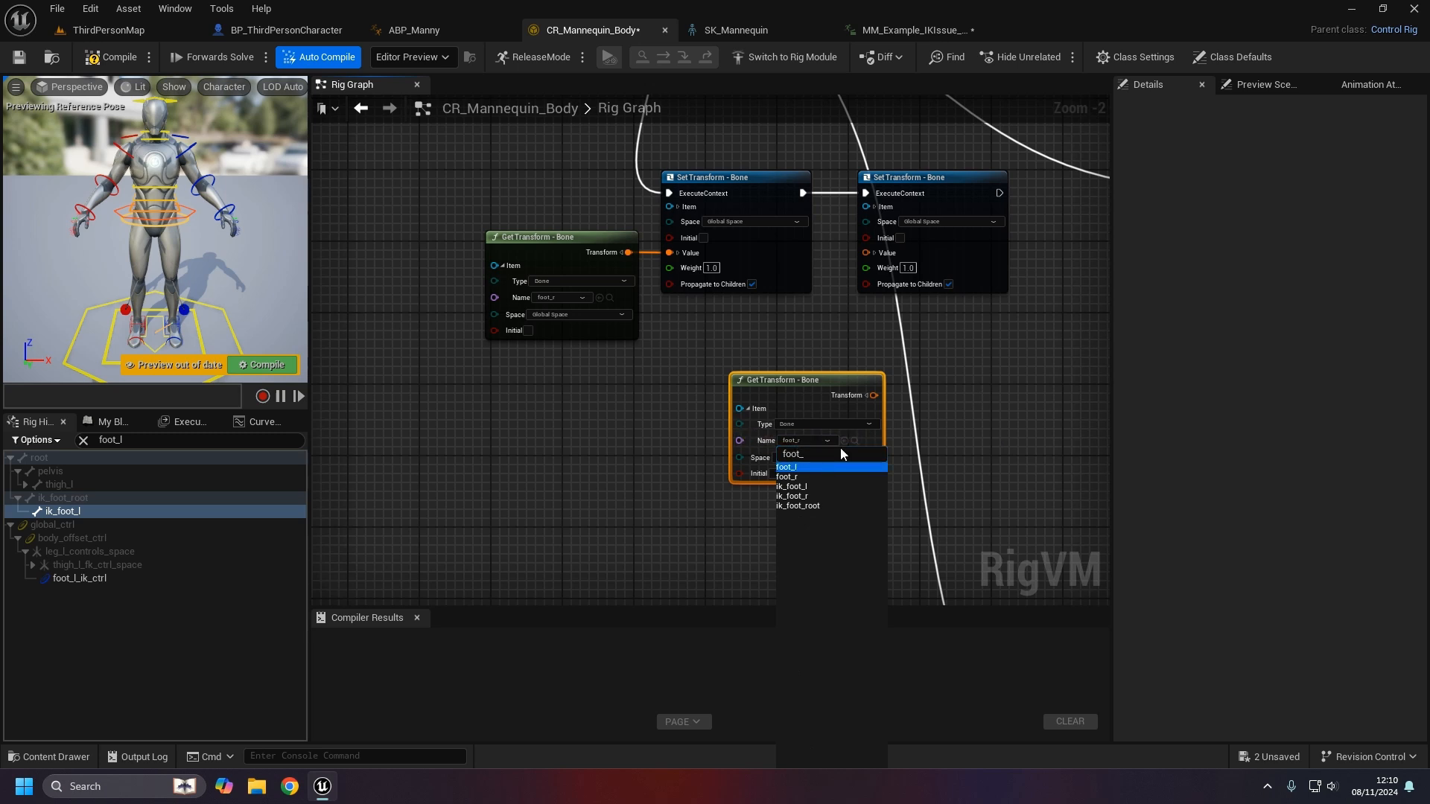
click(825, 467)
drag(873, 396, 866, 252)
drag(800, 375, 730, 324)
click(884, 380)
right_drag(884, 380, 825, 472)
click(107, 60)
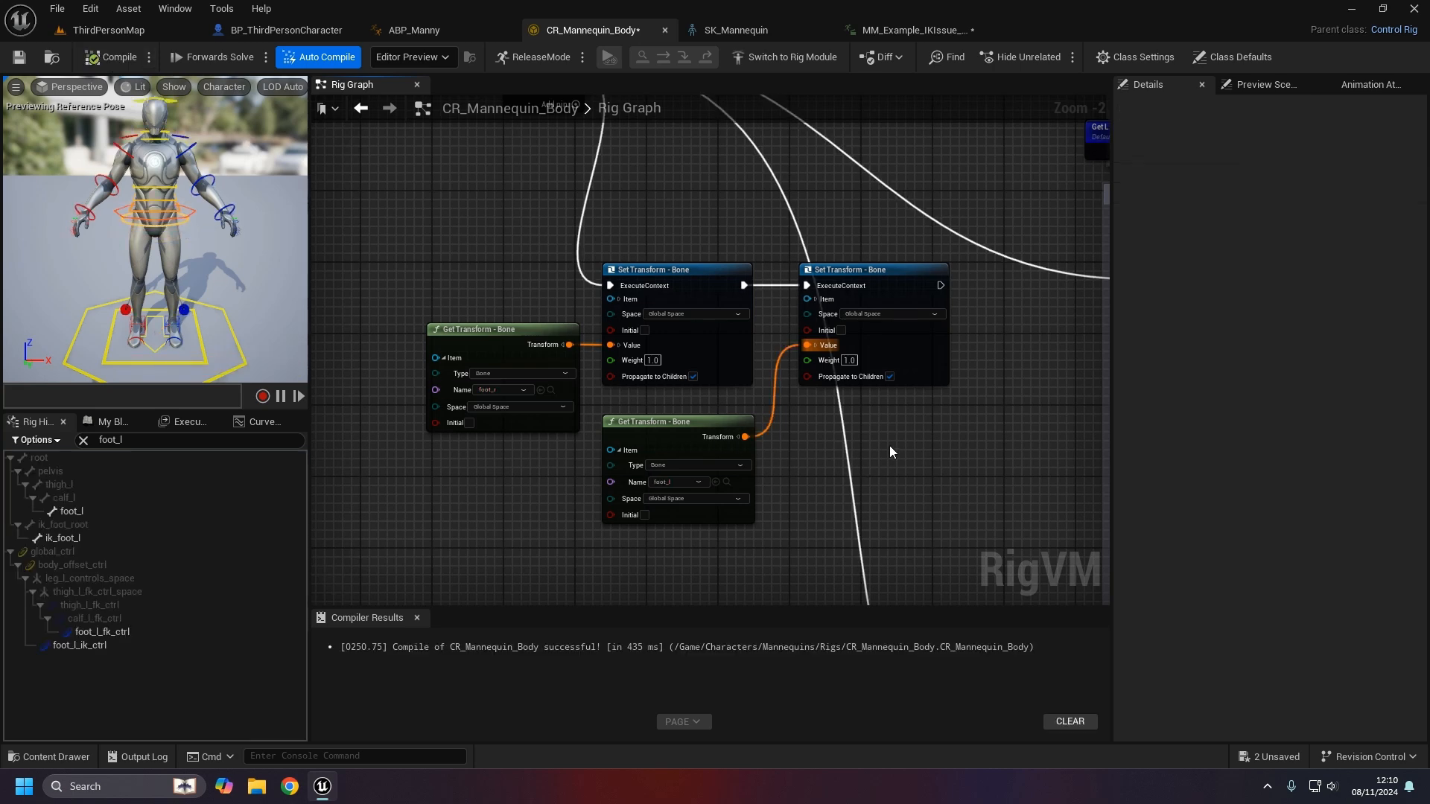
scroll(889, 445, down, 2)
drag(869, 517, 488, 319)
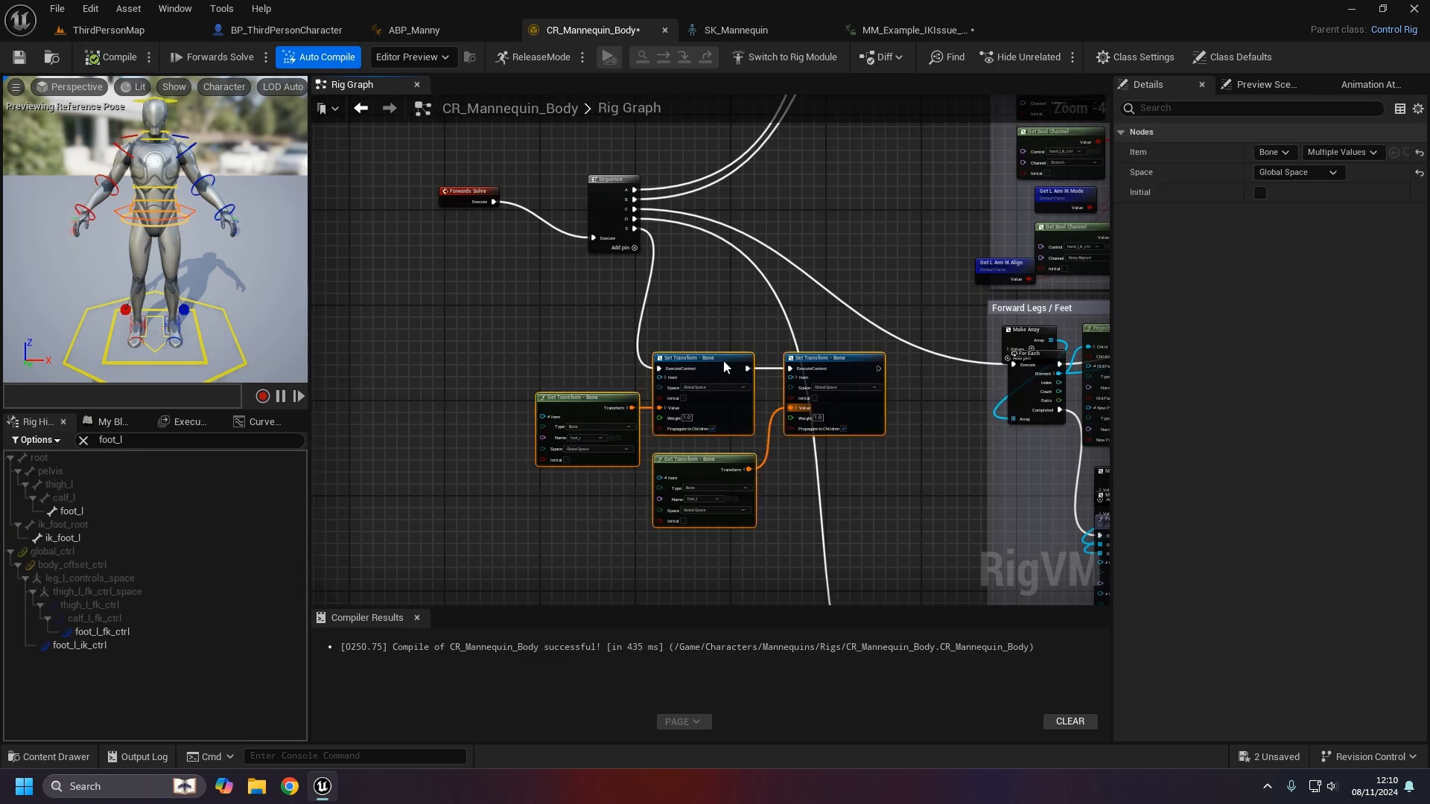
- Collapse the four foot transform nodes into a function renamed UpdateIKBones
right_click(723, 361)
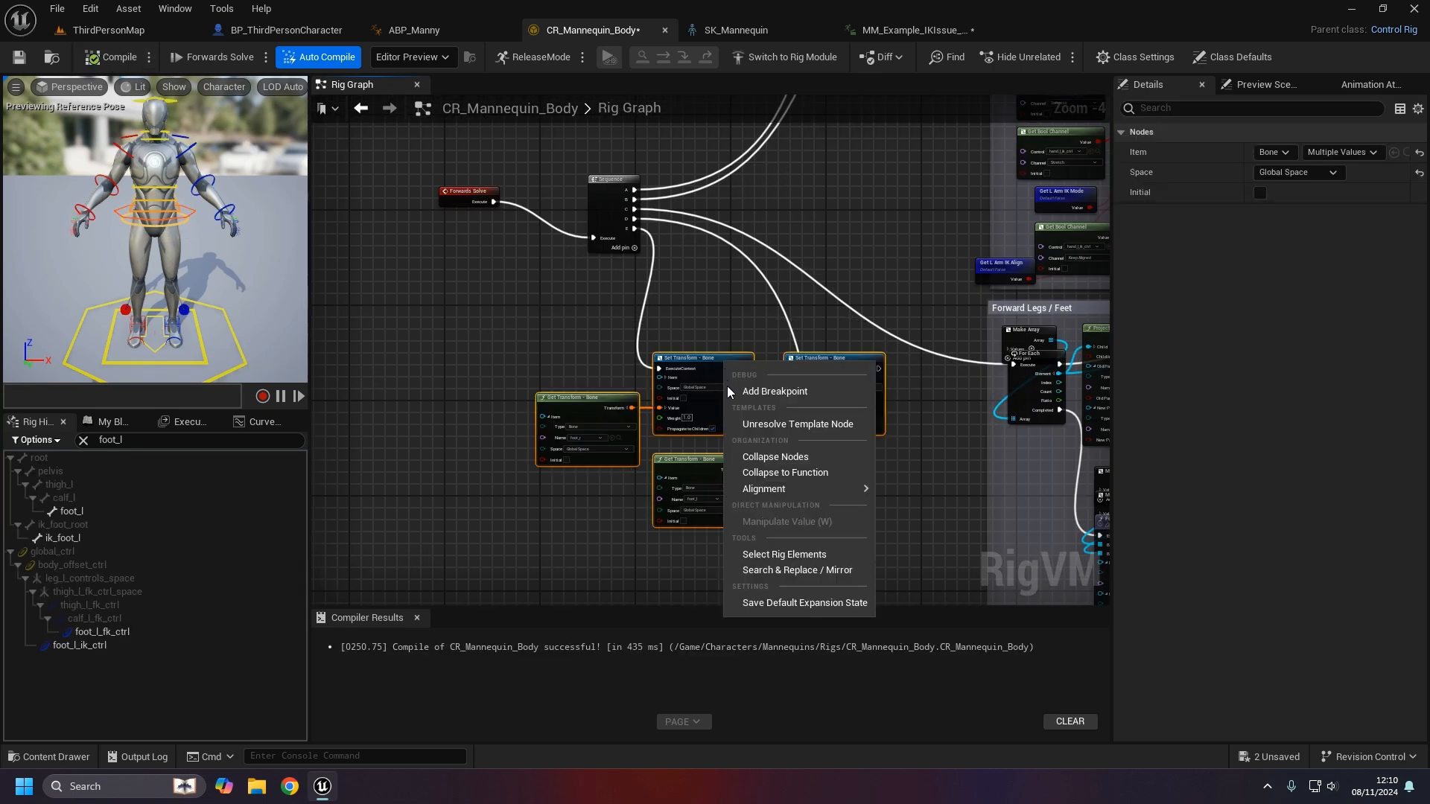
click(813, 473)
click(692, 421)
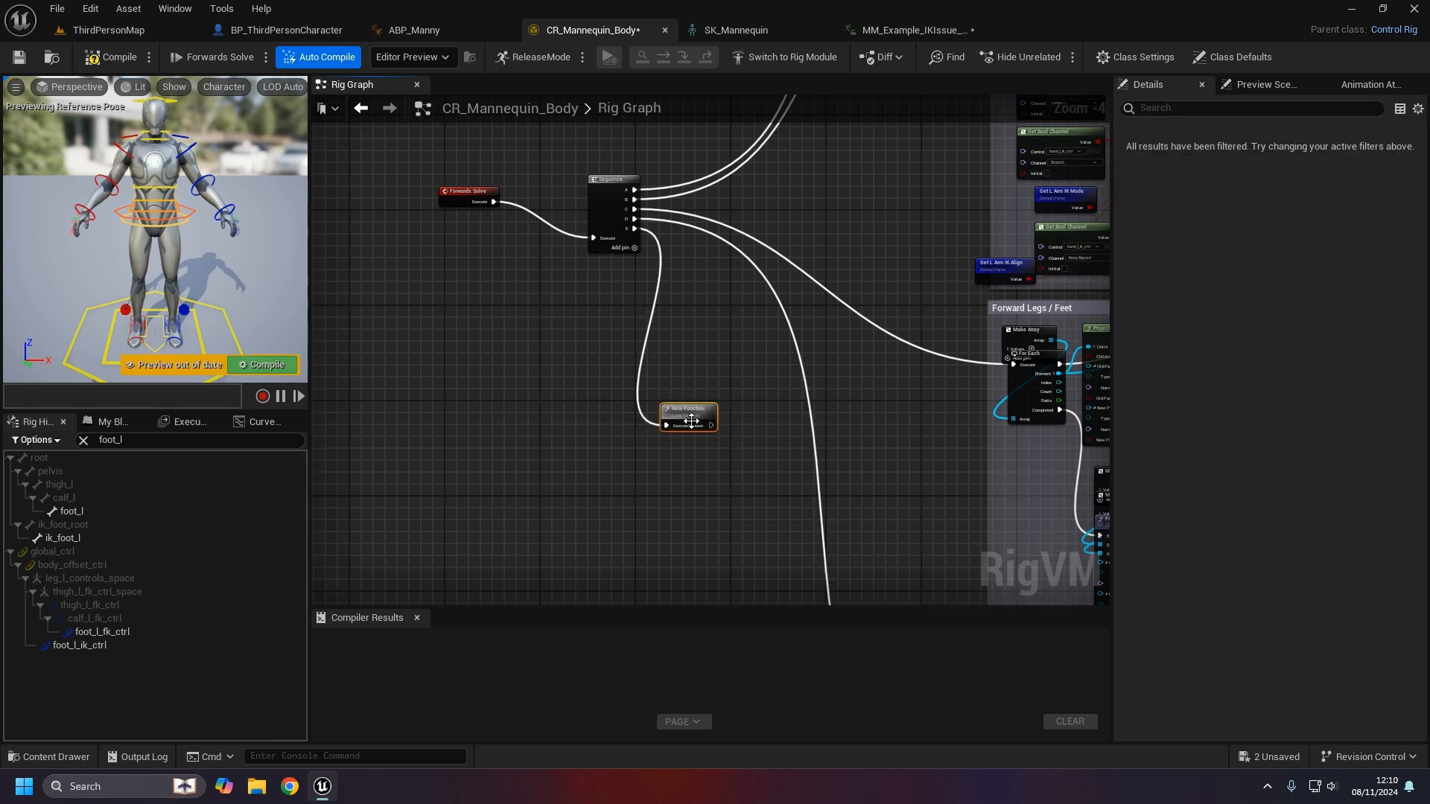
click(114, 422)
click(90, 640)
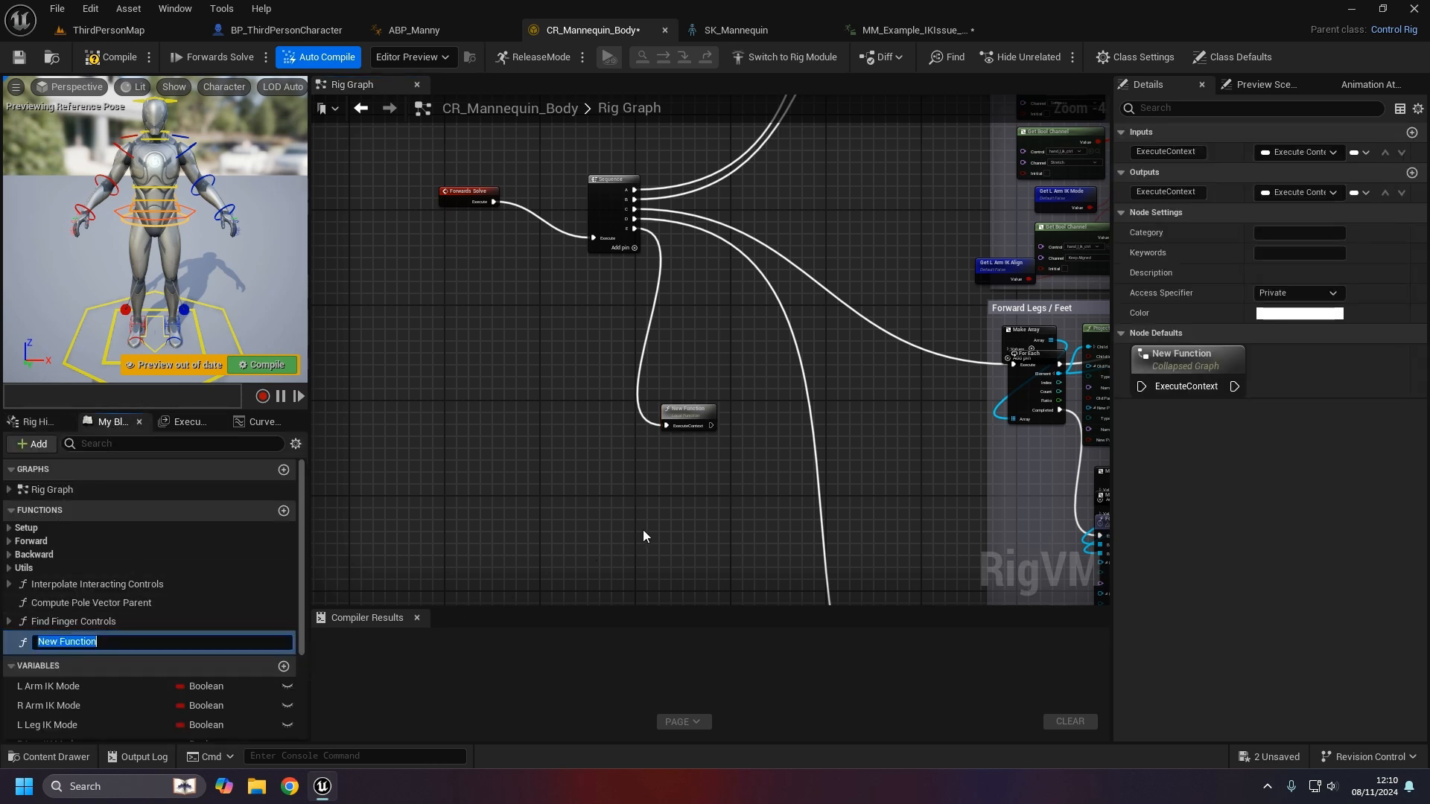
text(U)
text(s)
key(Return)
- Open the UpdateIKBones function graph and straighten its upper execution-chain nodes
scroll(727, 405, up, 2)
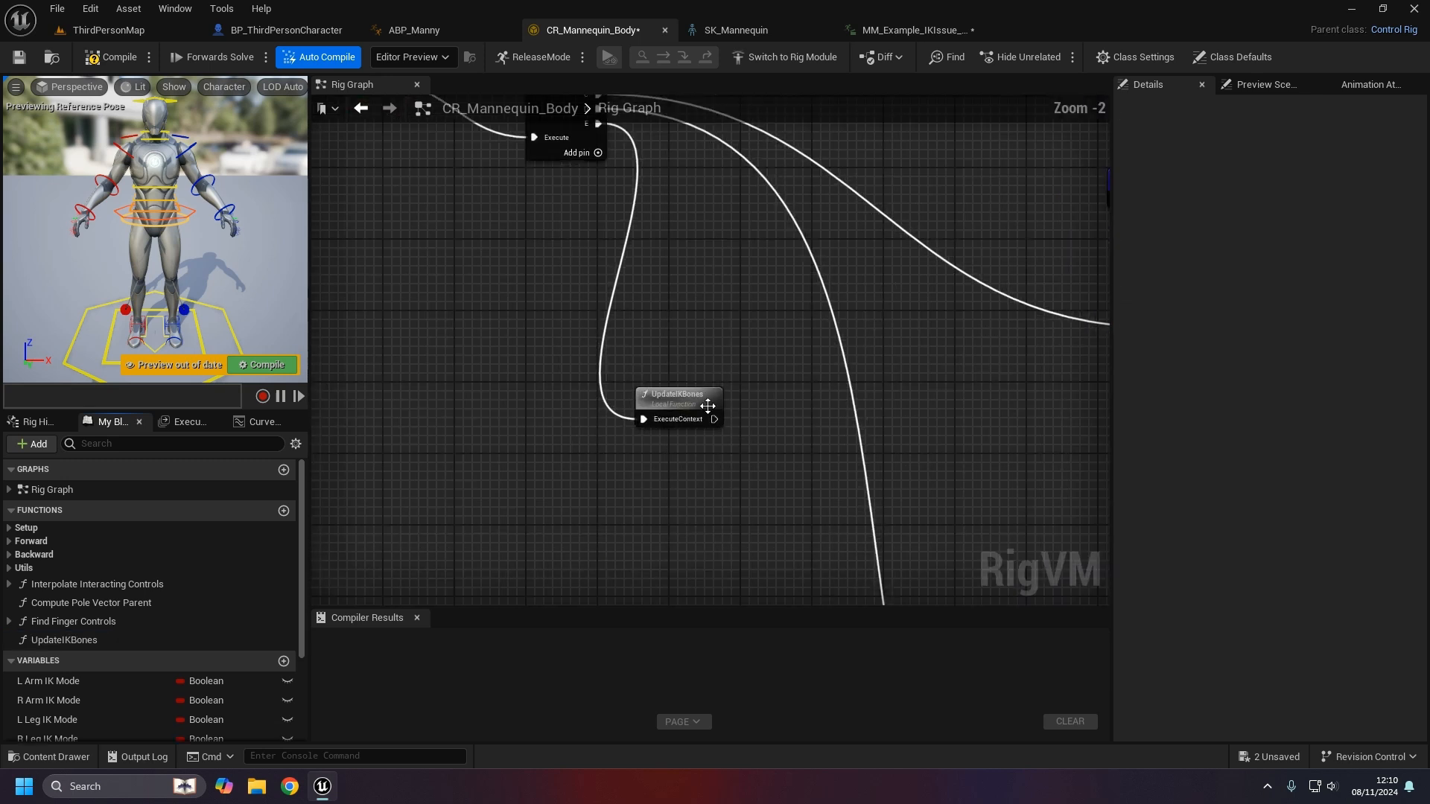
drag(727, 405, 650, 225)
right_drag(653, 231, 615, 390)
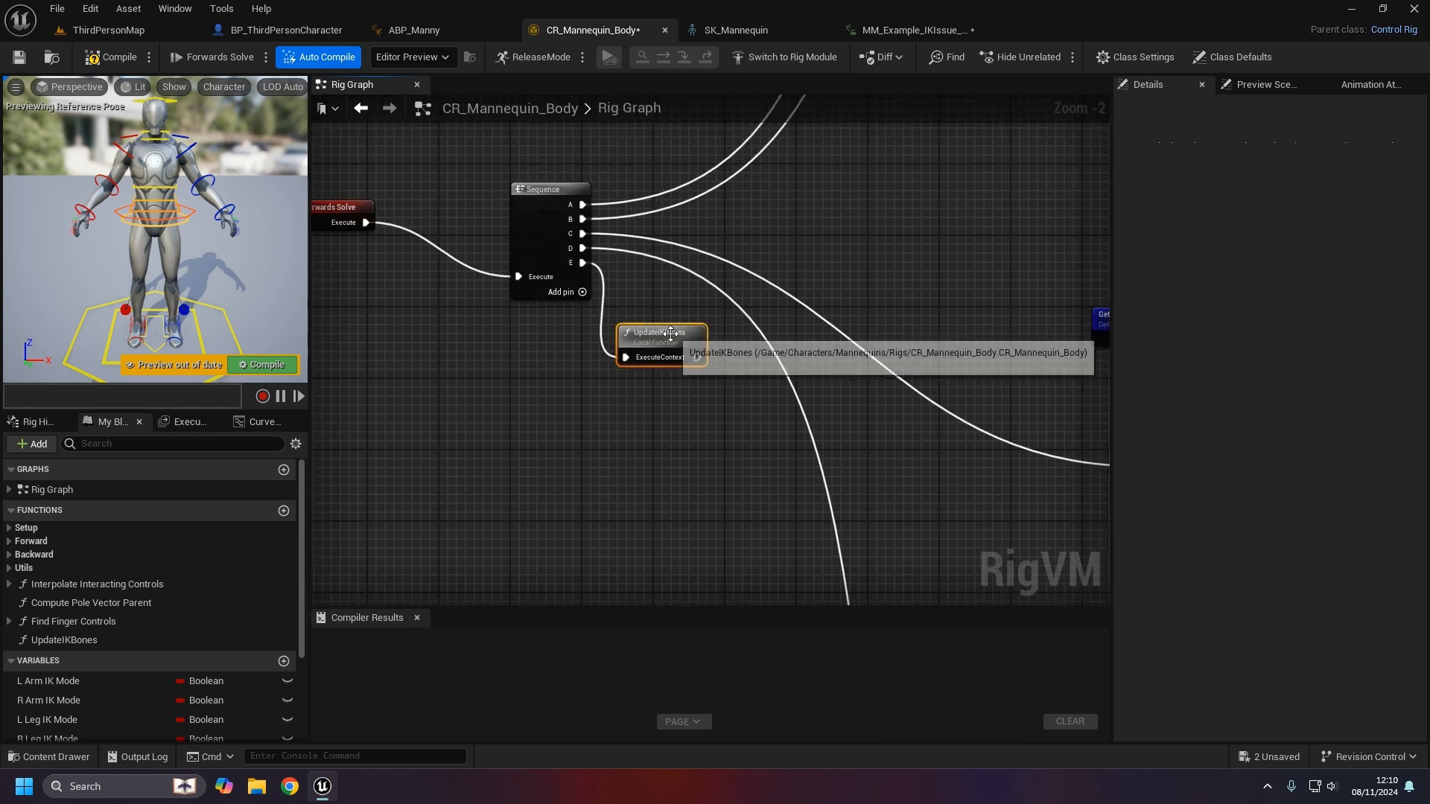
double_click(670, 333)
drag(709, 358, 590, 305)
drag(749, 306, 669, 302)
mouse_move(1111, 158)
mouse_down()
mouse_move(1022, 168)
mouse_move(1133, 173)
mouse_up()
drag(1036, 177, 332, 254)
key(q)
- Spread out the right transform pair and Return node, then straighten the execution chain
right_drag(1073, 455, 943, 481)
drag(954, 509, 612, 230)
drag(813, 270, 902, 257)
drag(717, 472, 761, 404)
right_drag(799, 463, 840, 451)
drag(1047, 194, 367, 281)
key(q)
- Straighten the four transform nodes' connections and save CR_Mannequin_Body
click(788, 450)
right_drag(567, 427, 619, 410)
drag(983, 449, 395, 270)
key(q)
click(762, 425)
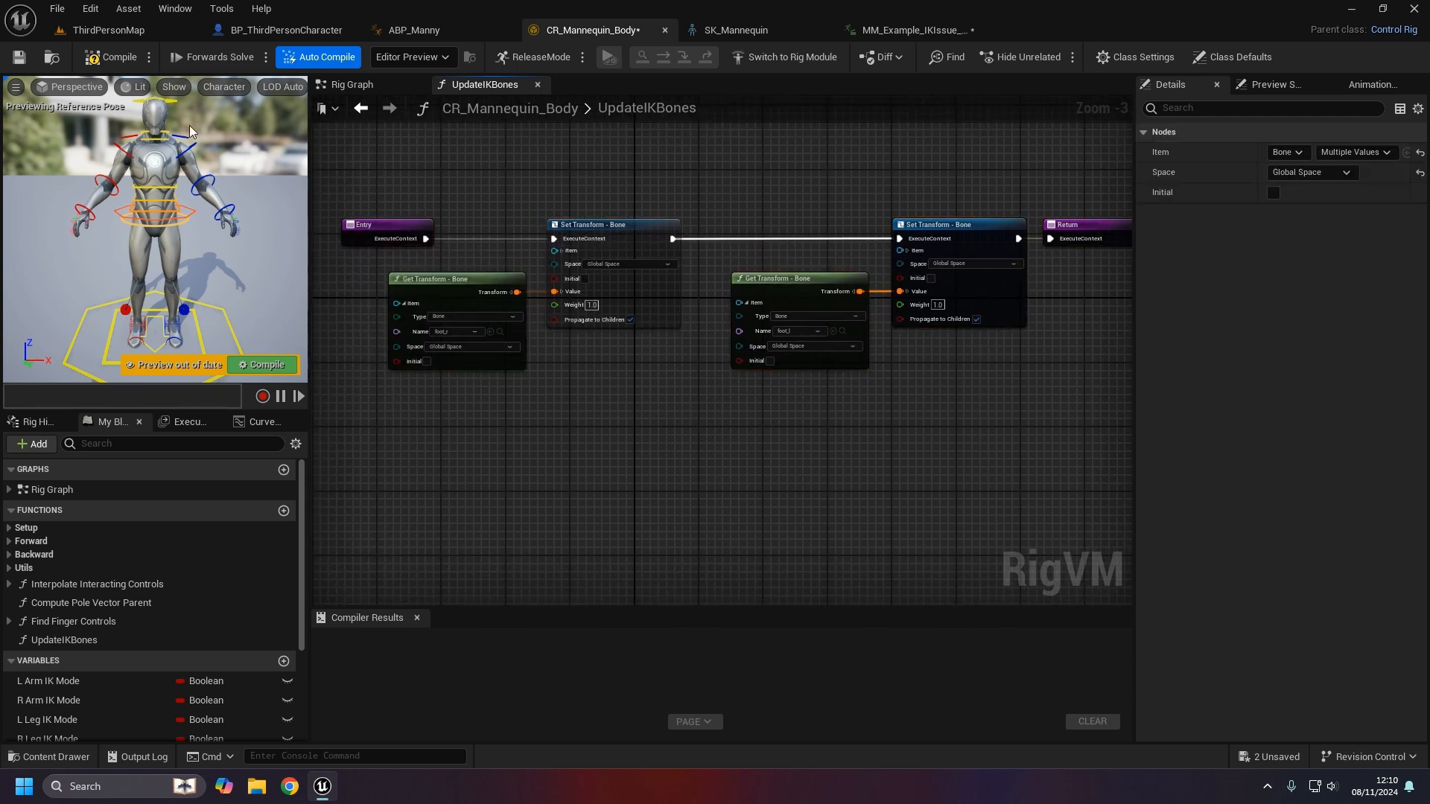
click(20, 57)
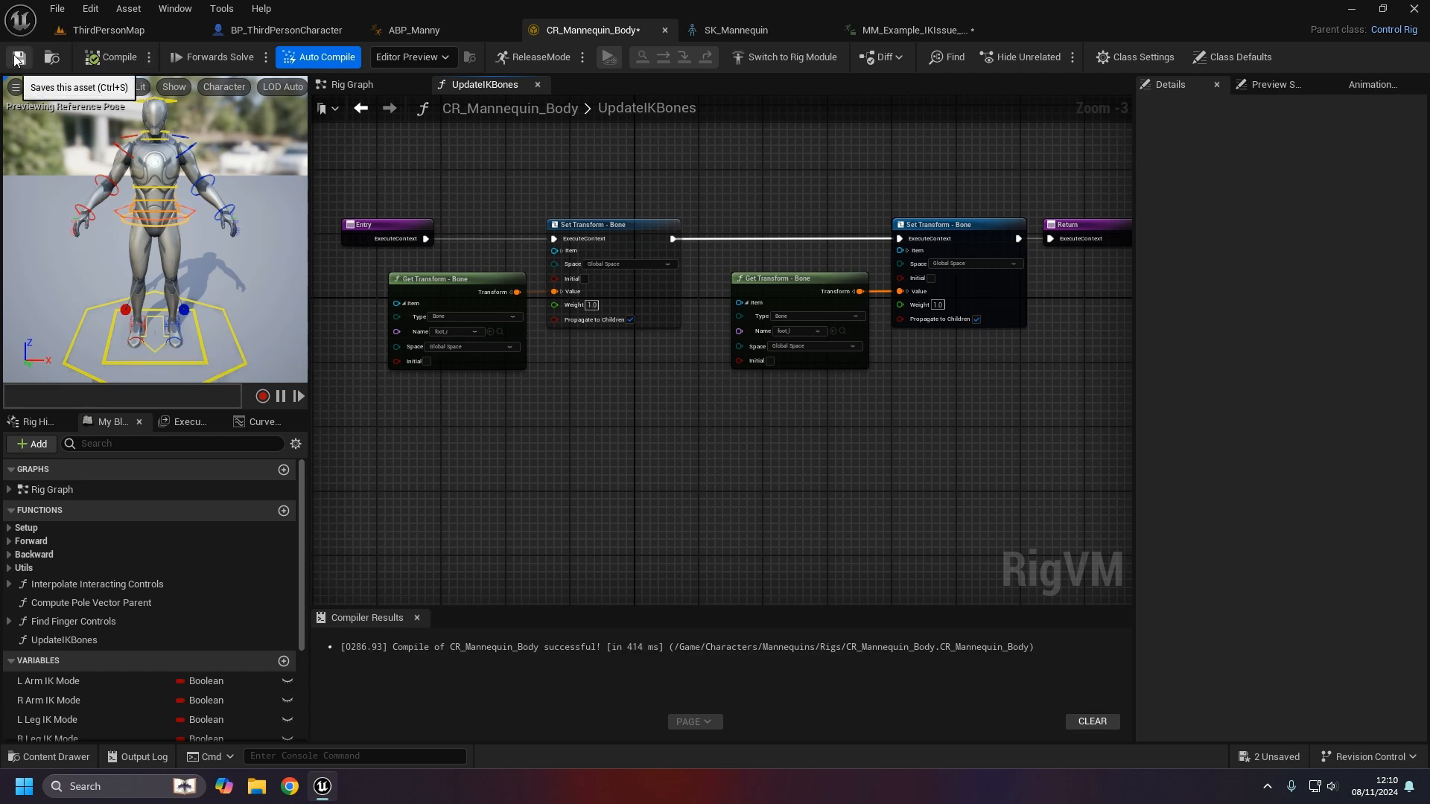
- Back in the main rig graph, bring the Construction Event and Sequence nodes into view
click(369, 83)
drag(662, 341, 657, 332)
right_drag(779, 227, 740, 404)
scroll(740, 405, down, 4)
right_drag(789, 134, 712, 530)
scroll(725, 361, up, 3)
right_drag(725, 359, 710, 562)
drag(551, 300, 531, 310)
click(579, 379)
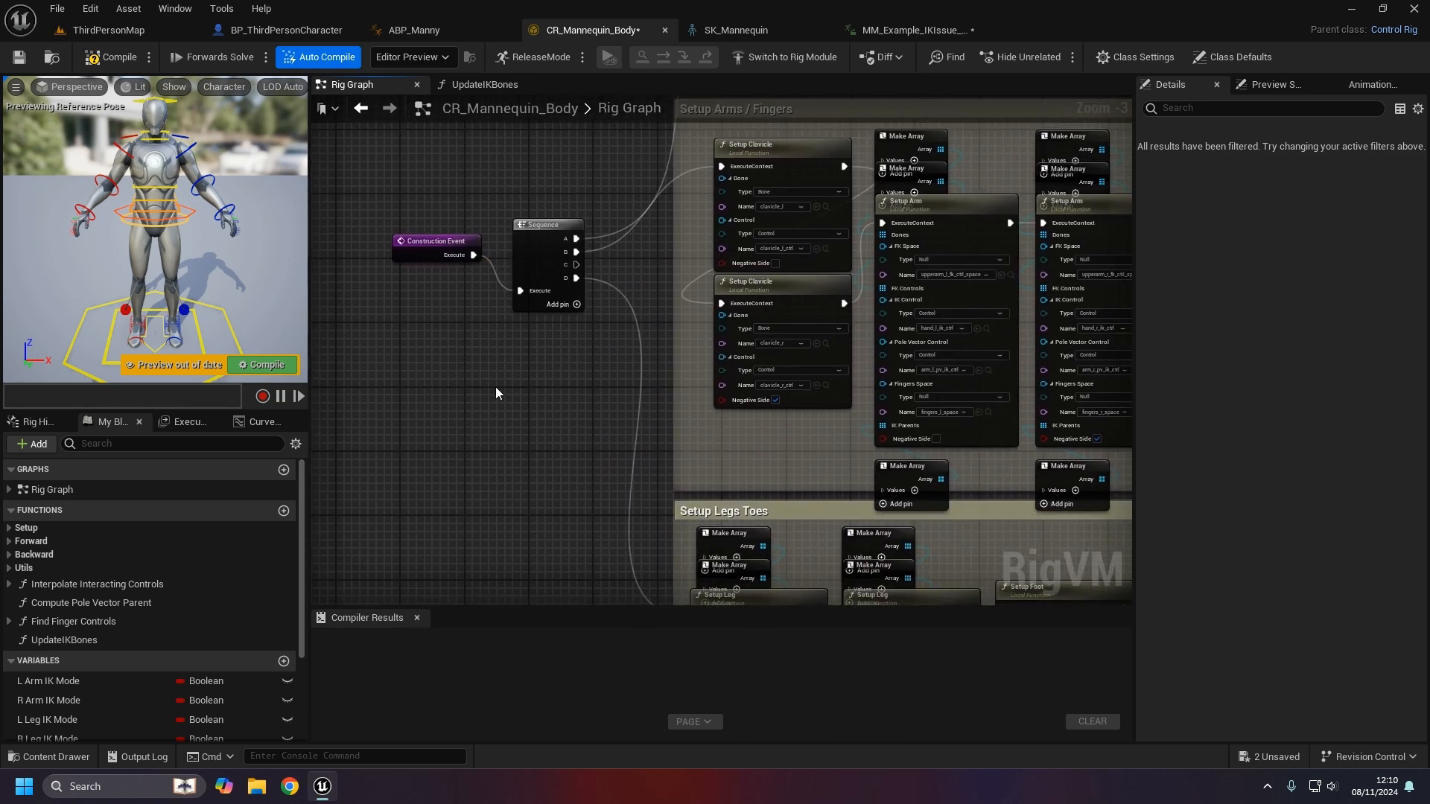
- Call UpdateIKBones from a new Sequence output E, then return to the example animation
drag(124, 639, 549, 393)
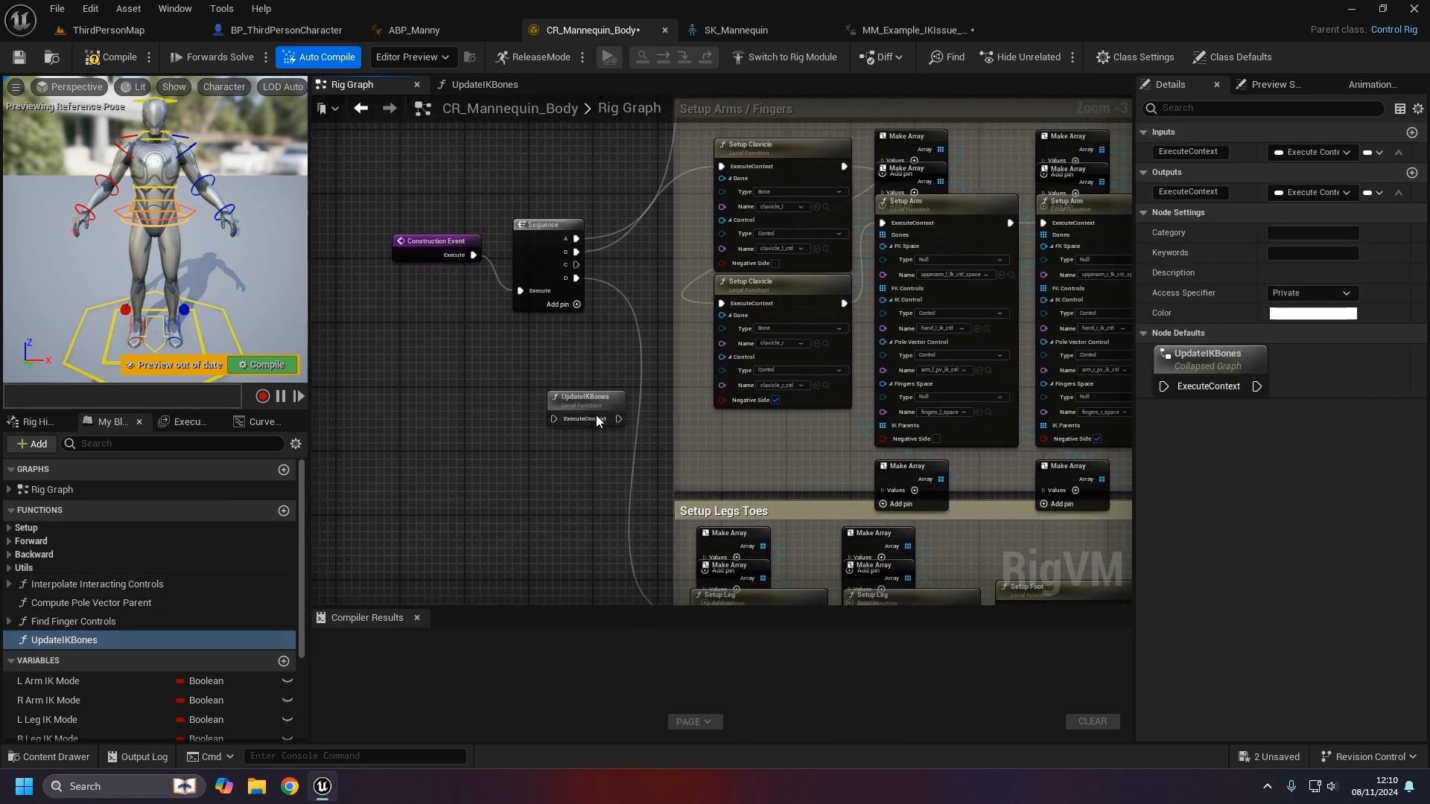
click(576, 305)
drag(576, 291, 613, 374)
click(539, 385)
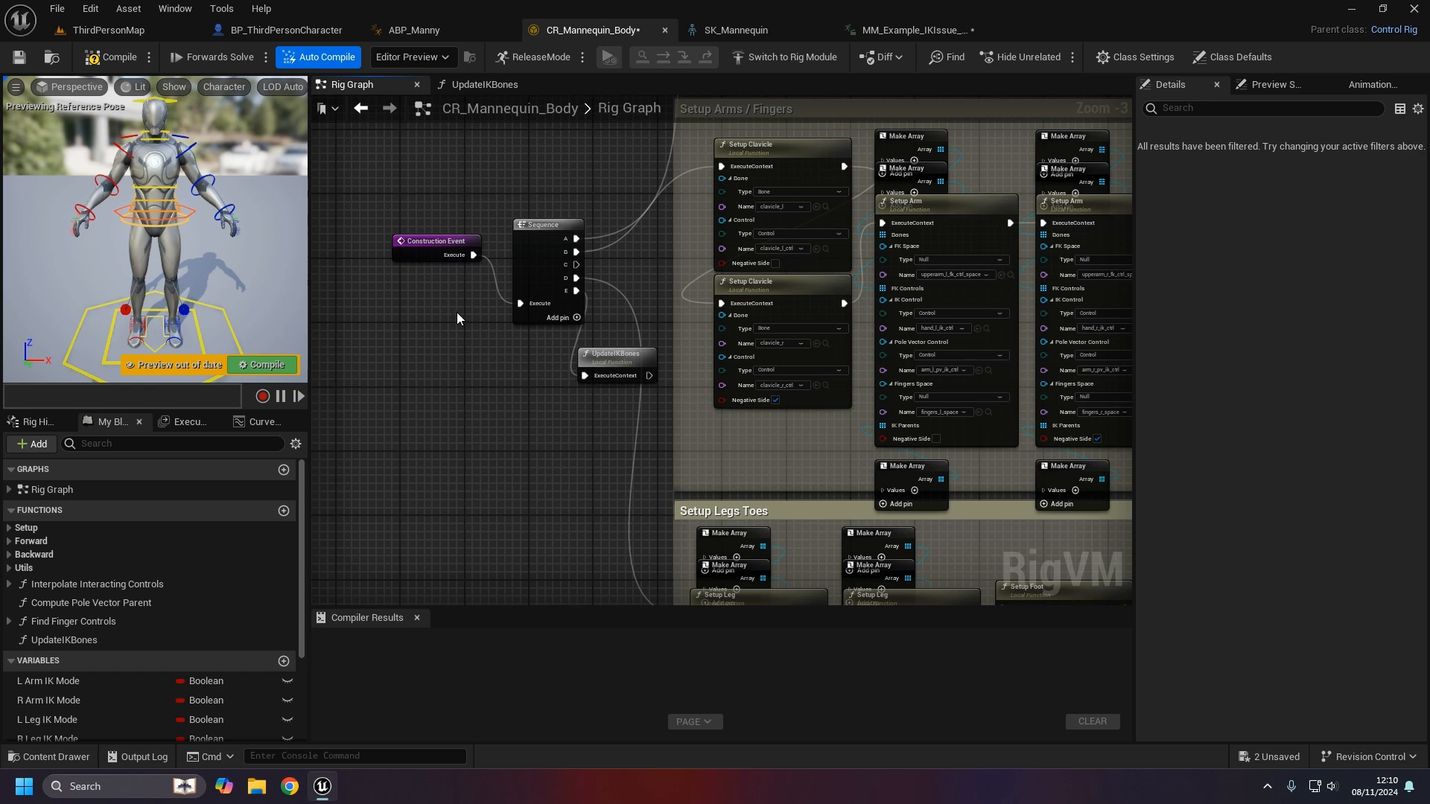
click(900, 33)
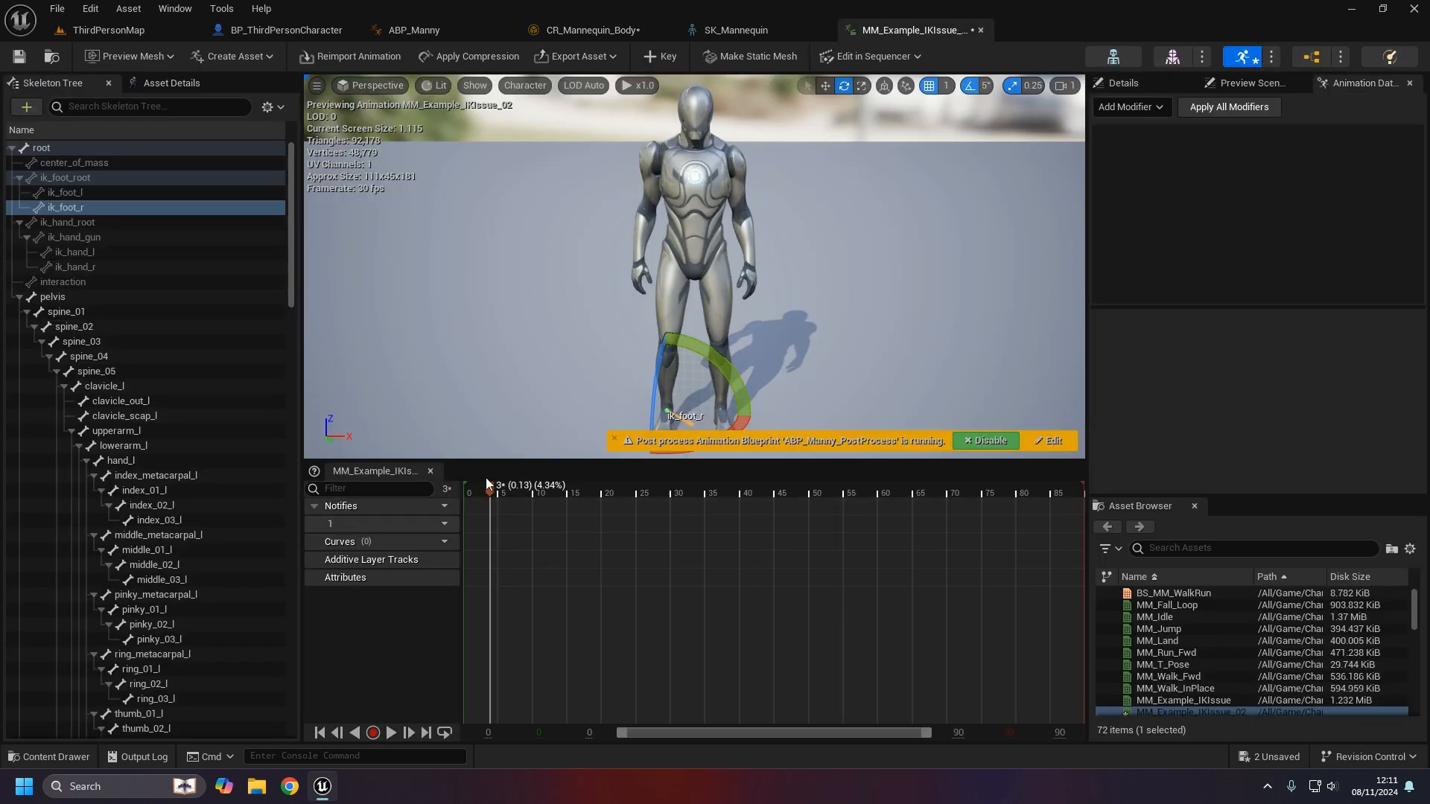
- Restore the editor window, reset MM_Example_IKIssue_02 to frame 0, and scrub through frames 3 to 6
key(super+Down)
click(987, 90)
click(471, 493)
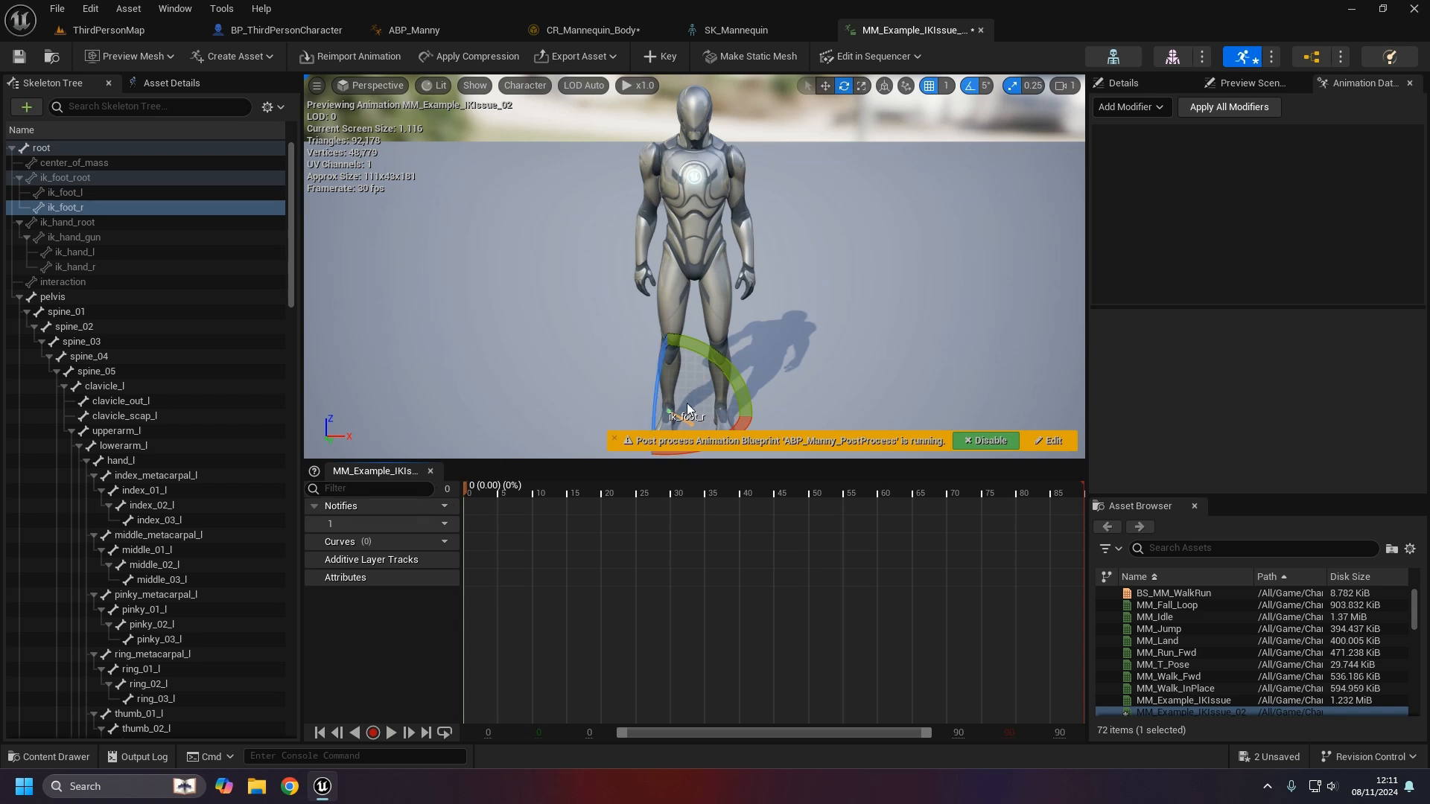
drag(476, 490, 420, 526)
drag(834, 333, 797, 394)
drag(476, 498, 542, 525)
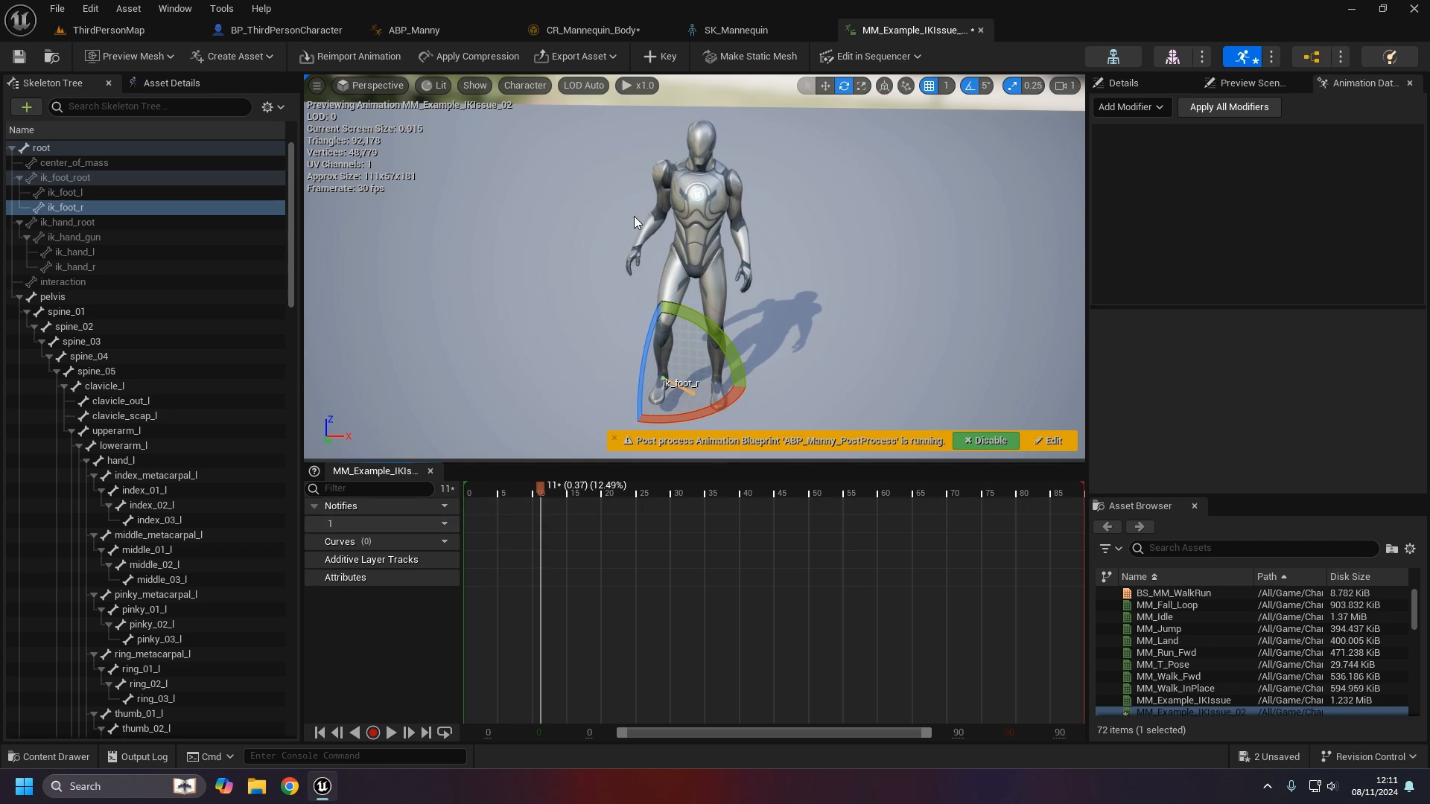
- Straighten and rearrange the Construction Event, Sequence and UpdateIKBones nodes
click(597, 31)
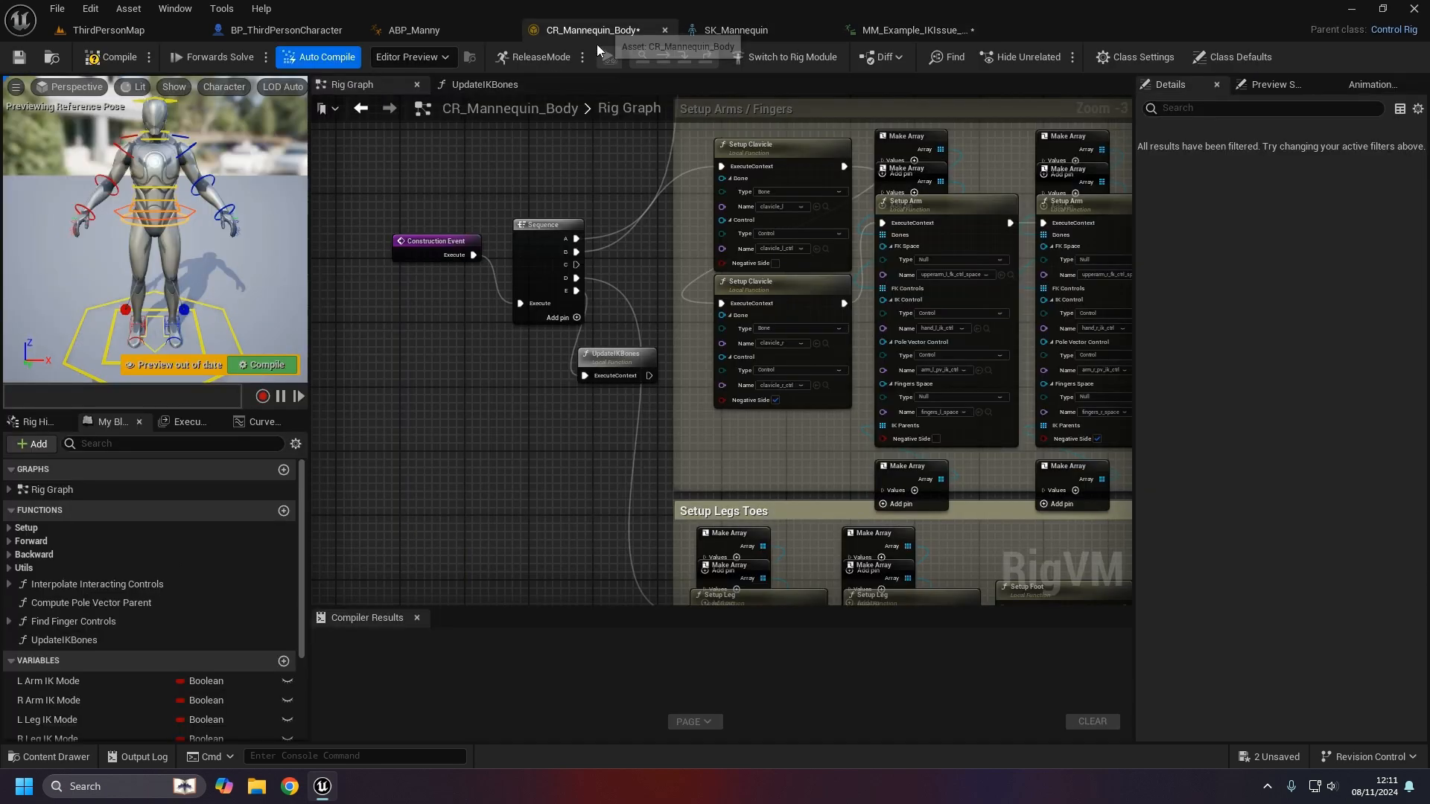
drag(541, 357, 408, 252)
key(q)
drag(527, 269, 446, 255)
drag(607, 354, 583, 330)
click(515, 417)
right_drag(515, 417, 618, 375)
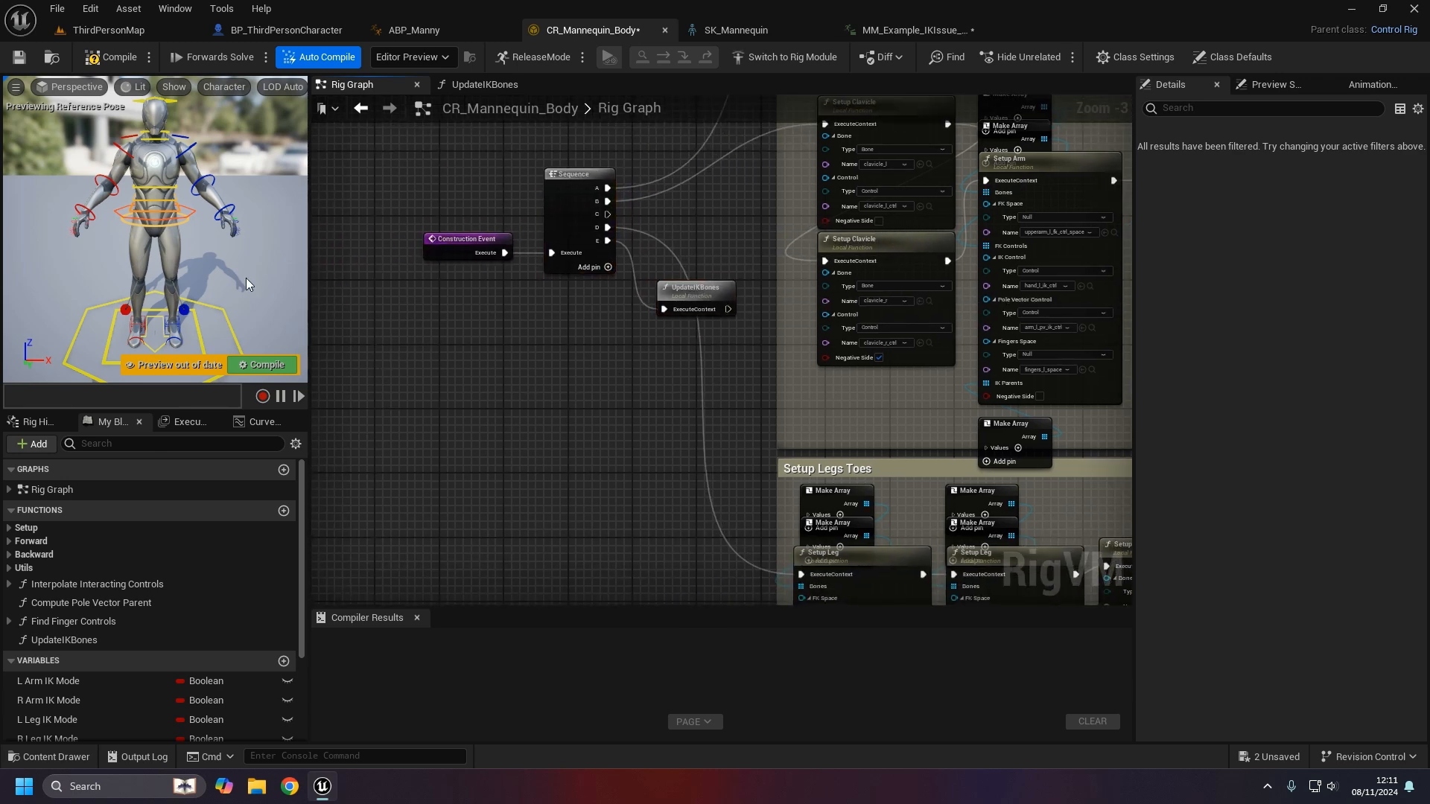
- Compile and save CR_Mannequin_Body, then switch to the ThirdPersonMap level
click(111, 56)
click(18, 58)
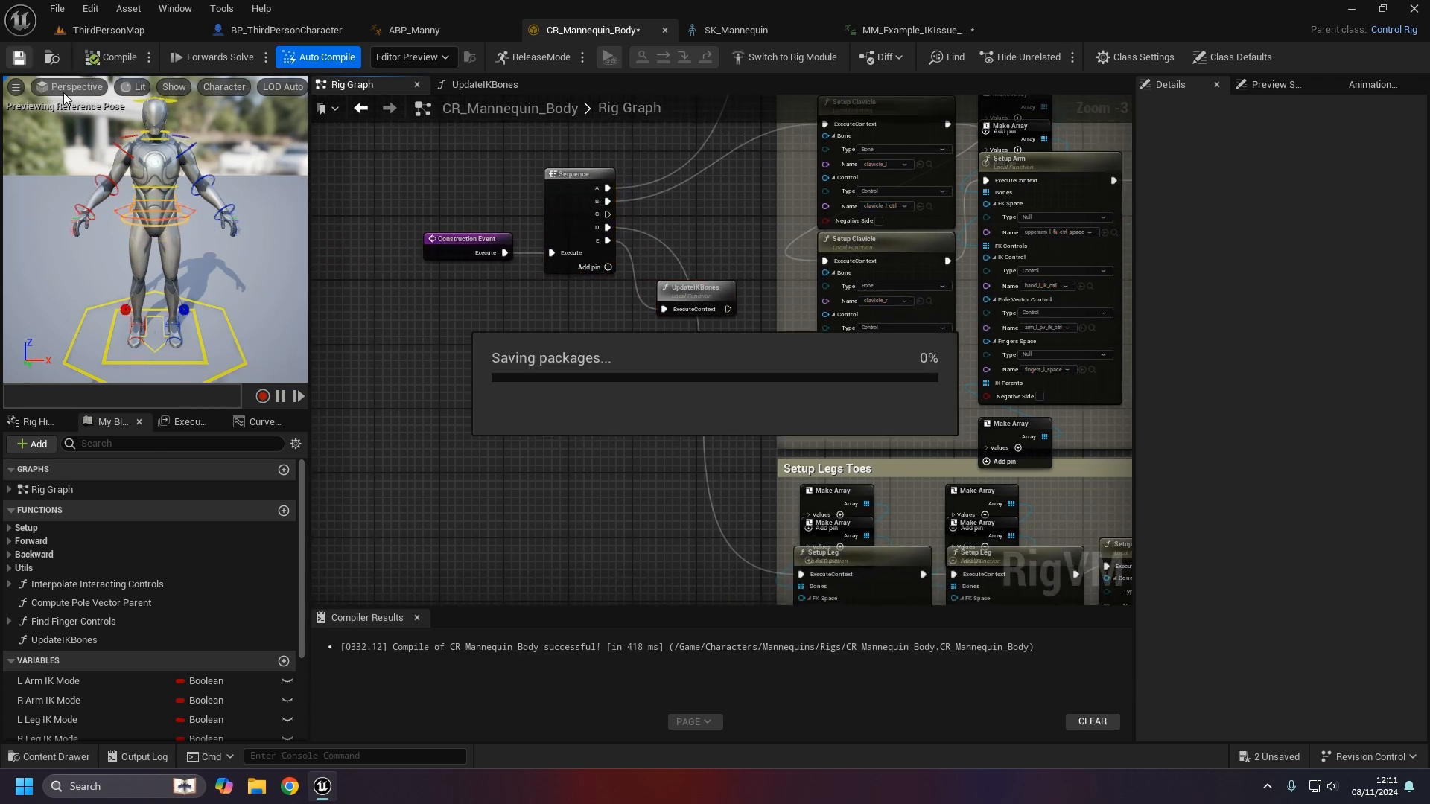
click(114, 32)
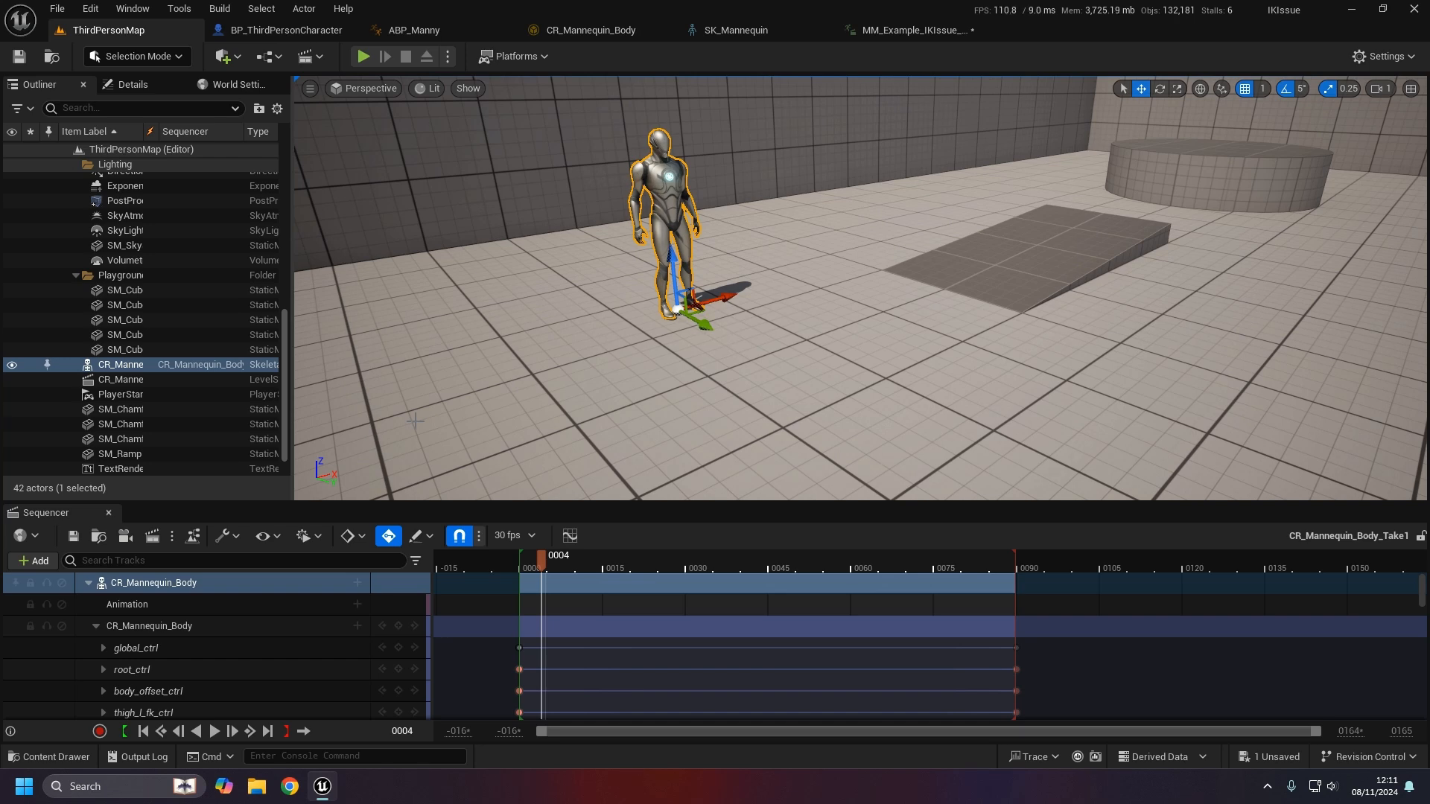
- Switch to ABP_Manny and view its AnimGraph with the Control Rig node
click(375, 39)
click(740, 409)
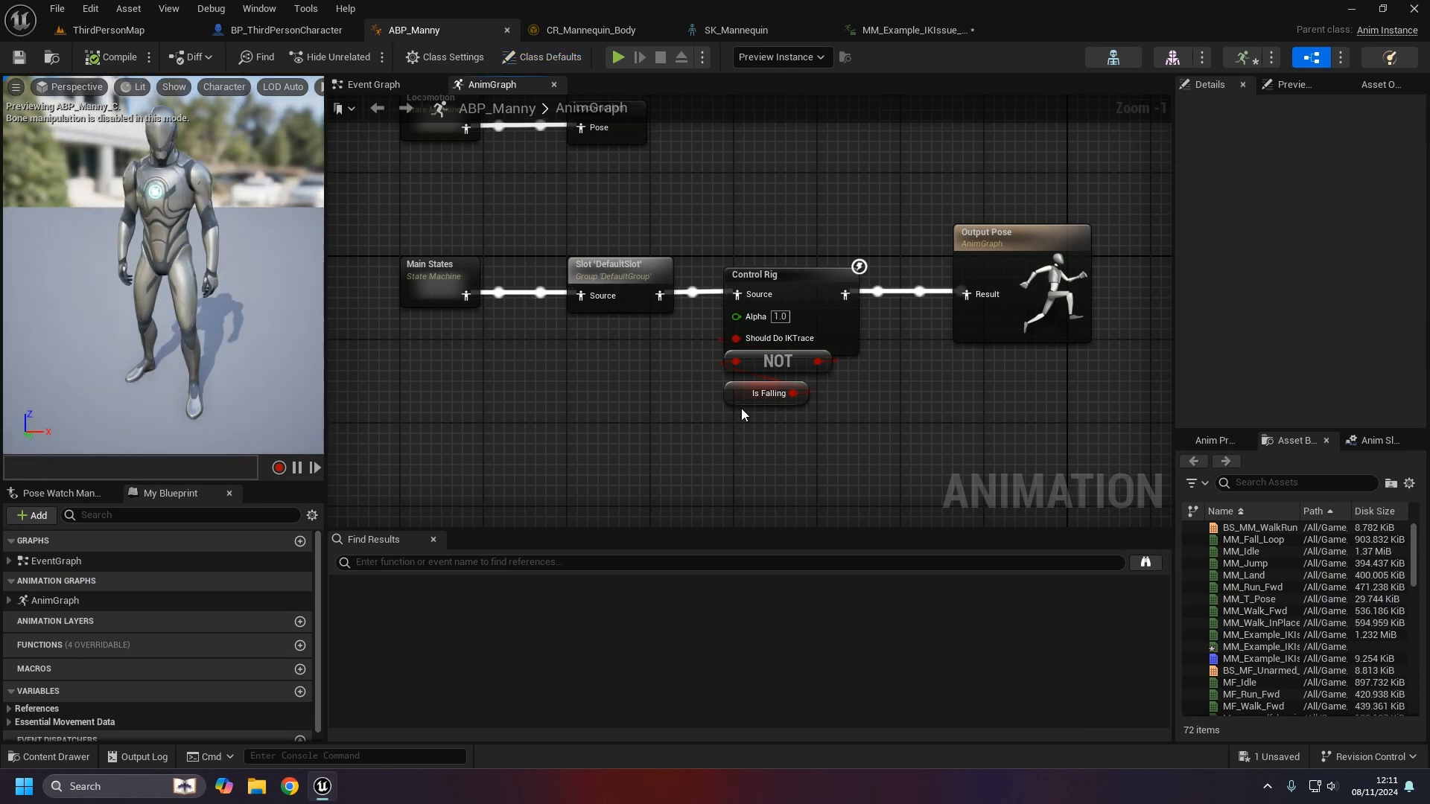